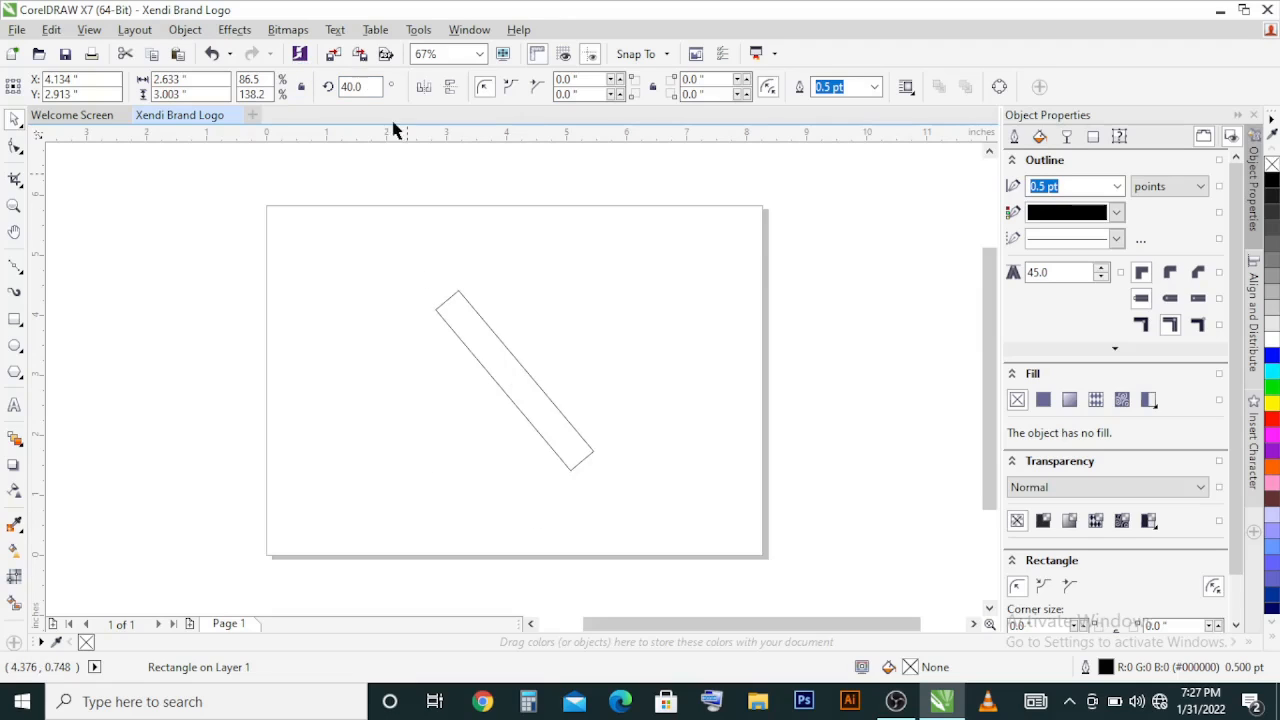
Step: Mirror a copy of the tilted bar horizontally and weld the two bars into a single X shape
click(424, 87)
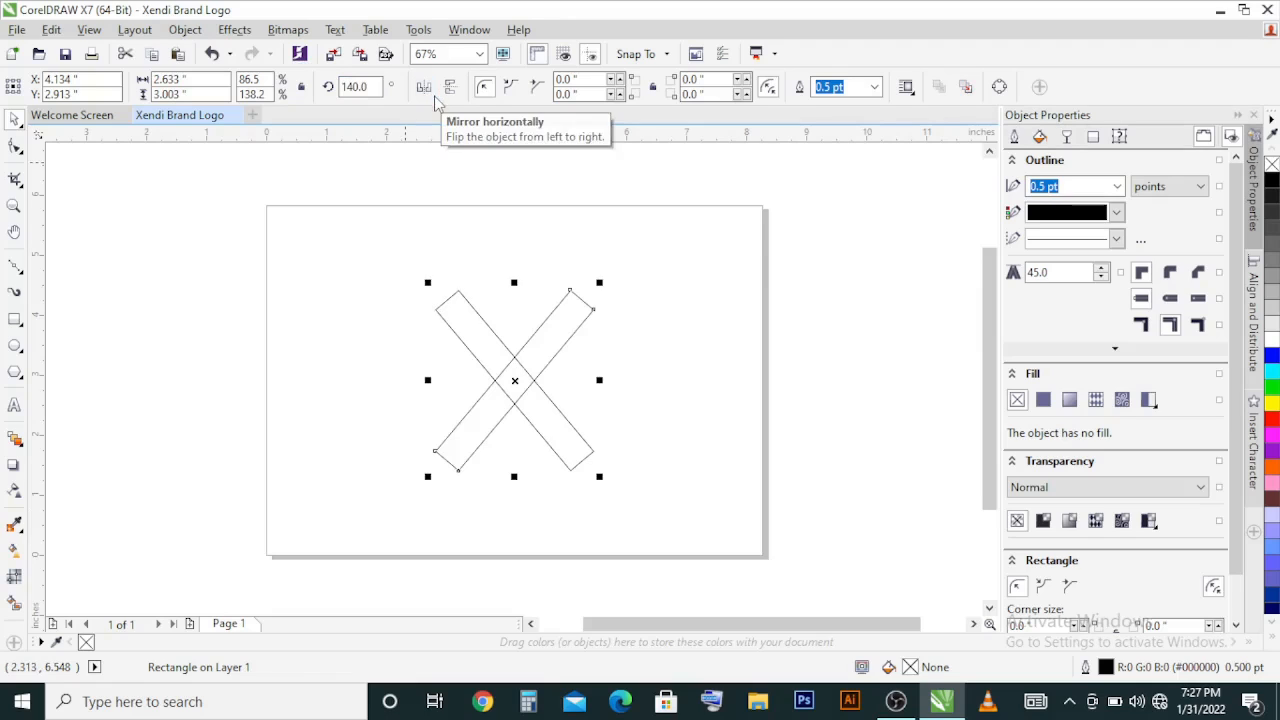
key(ctrl+a)
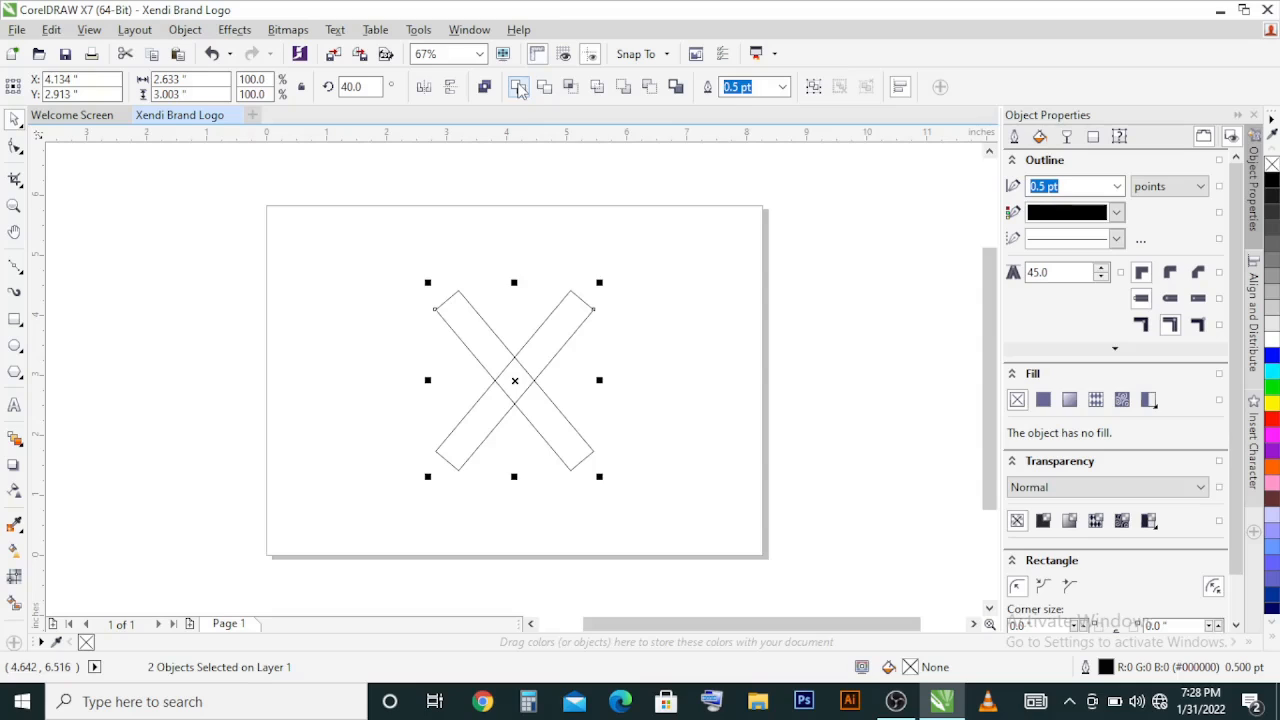
click(519, 89)
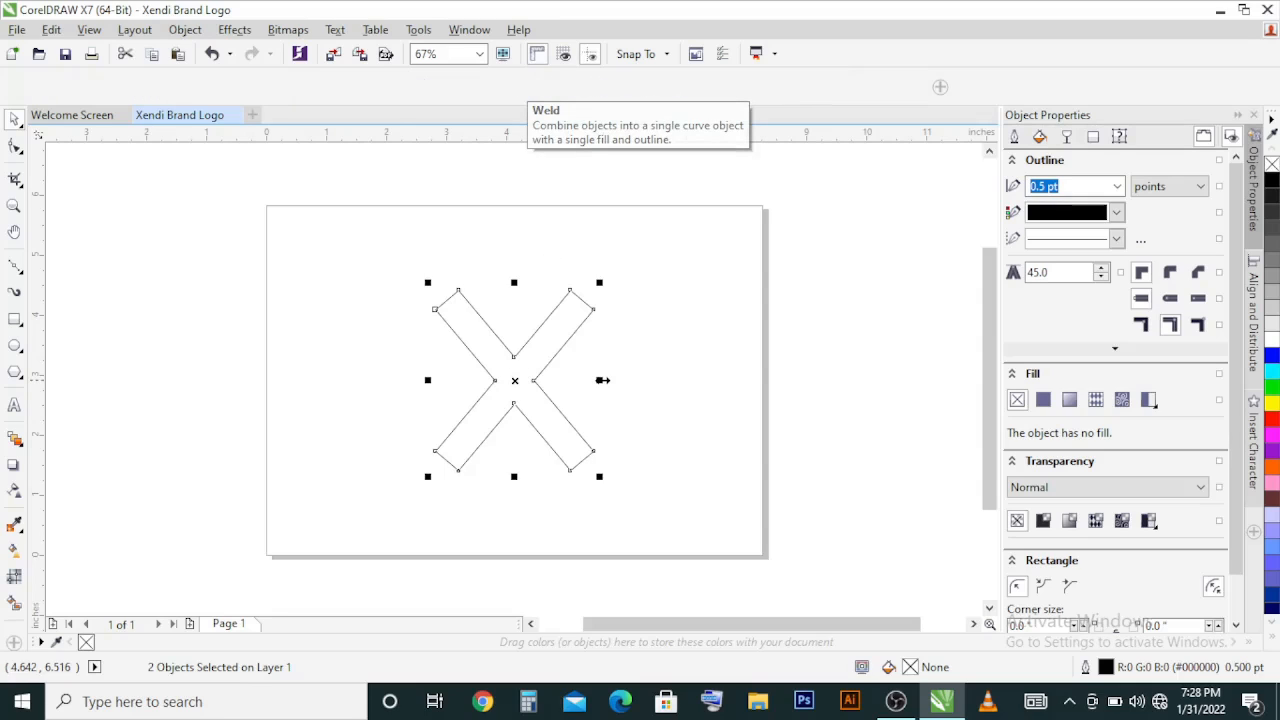
Step: Draw a square about 0.7 inch wide over the middle of the X and align it to the X's centre both ways
click(15, 321)
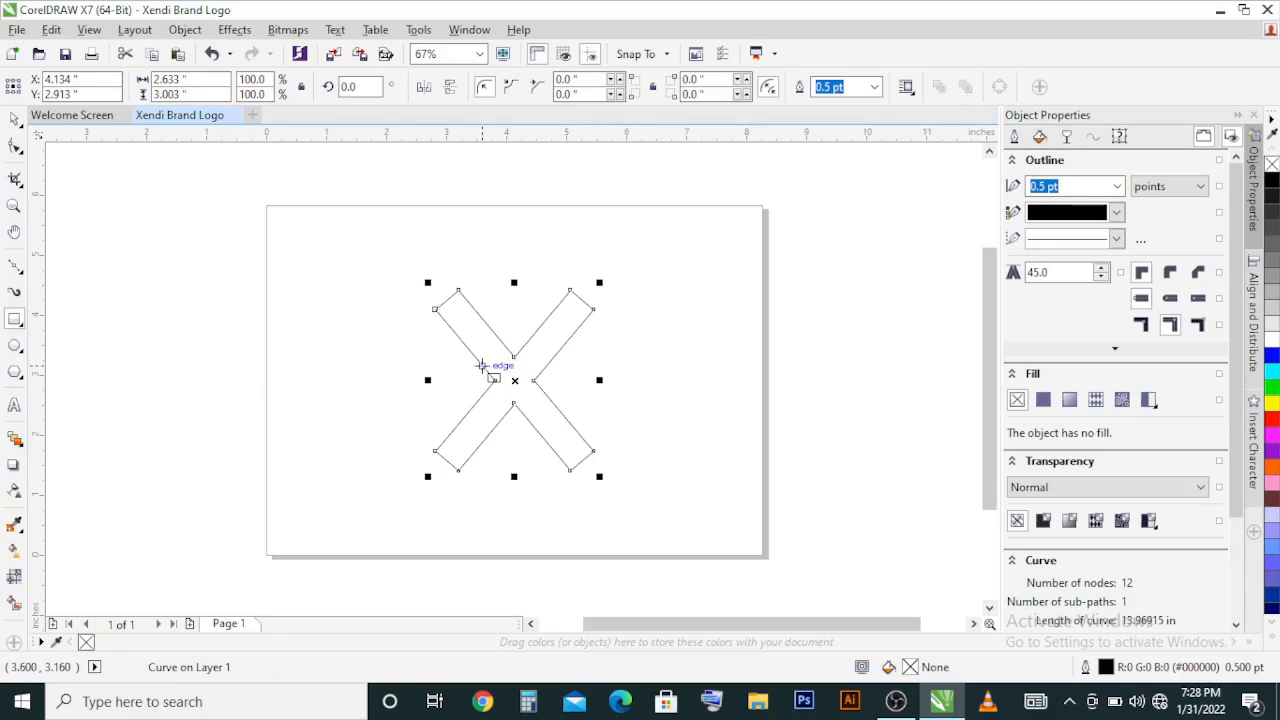
drag(481, 366, 524, 409)
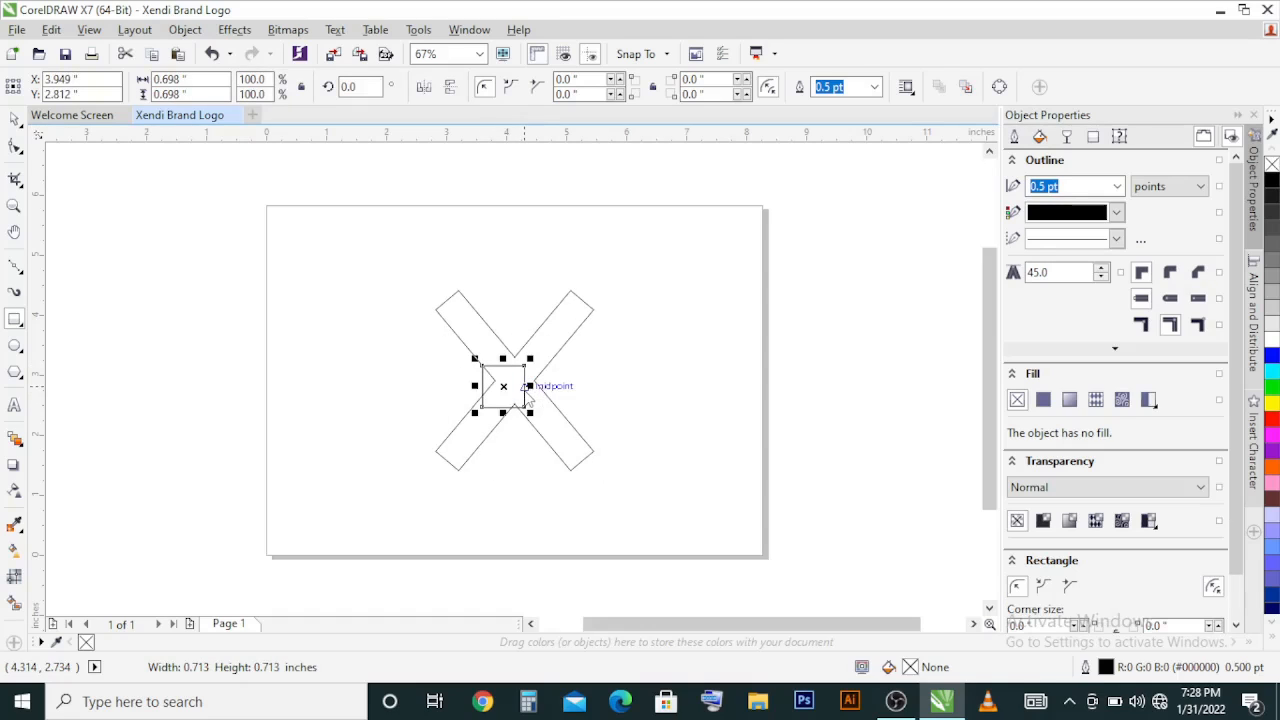
key(space)
shift+click(556, 352)
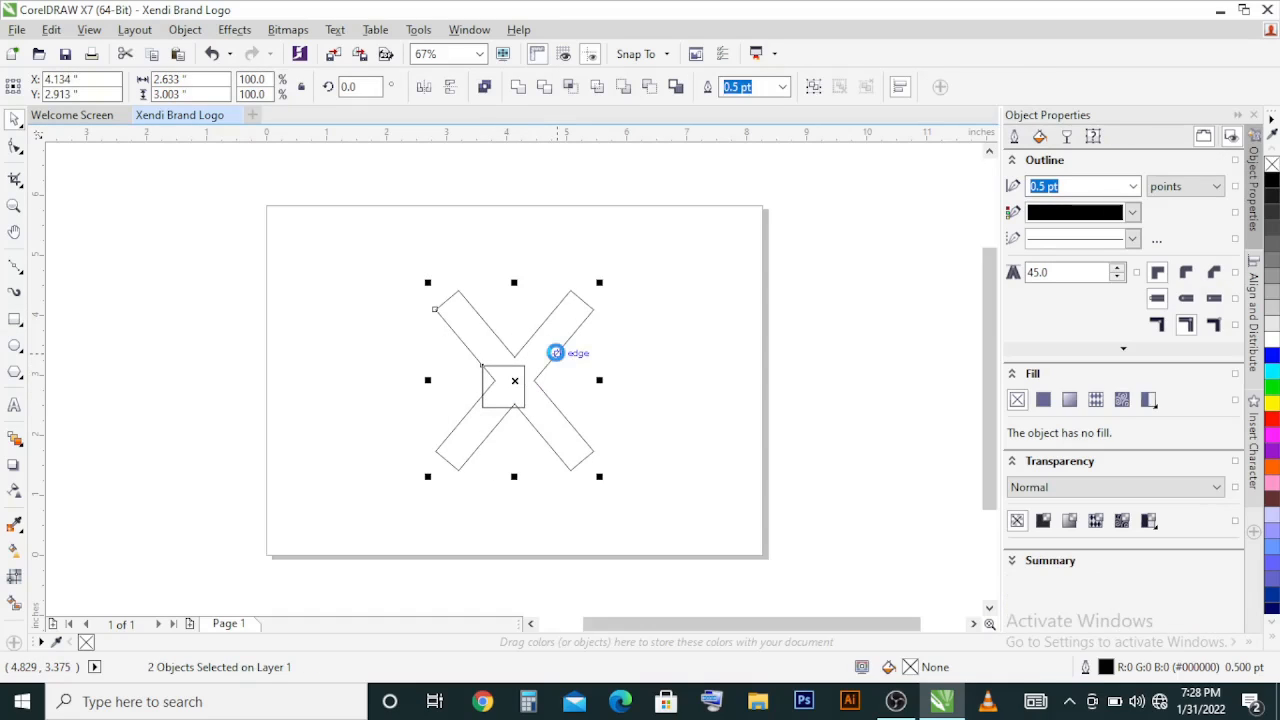
key(e)
key(c)
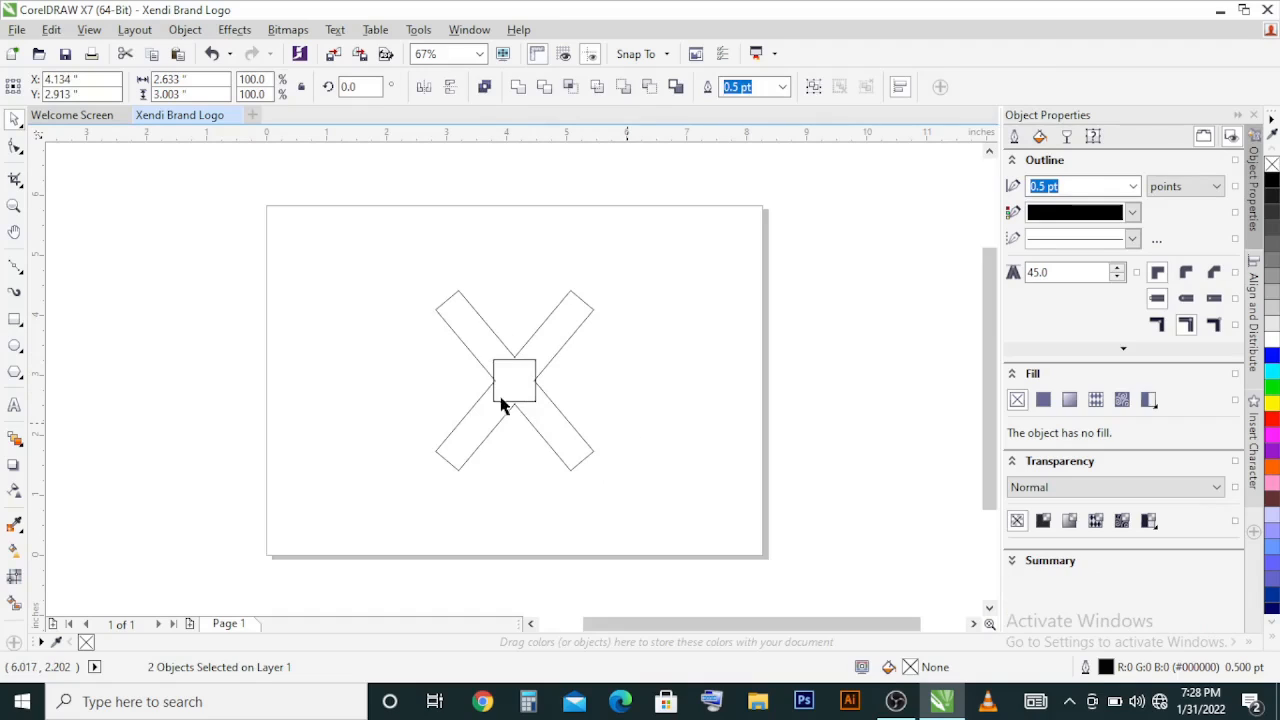
key(Escape)
Step: Enlarge the centre square about its middle to about 0.74 inch
scroll(504, 380, up, 2)
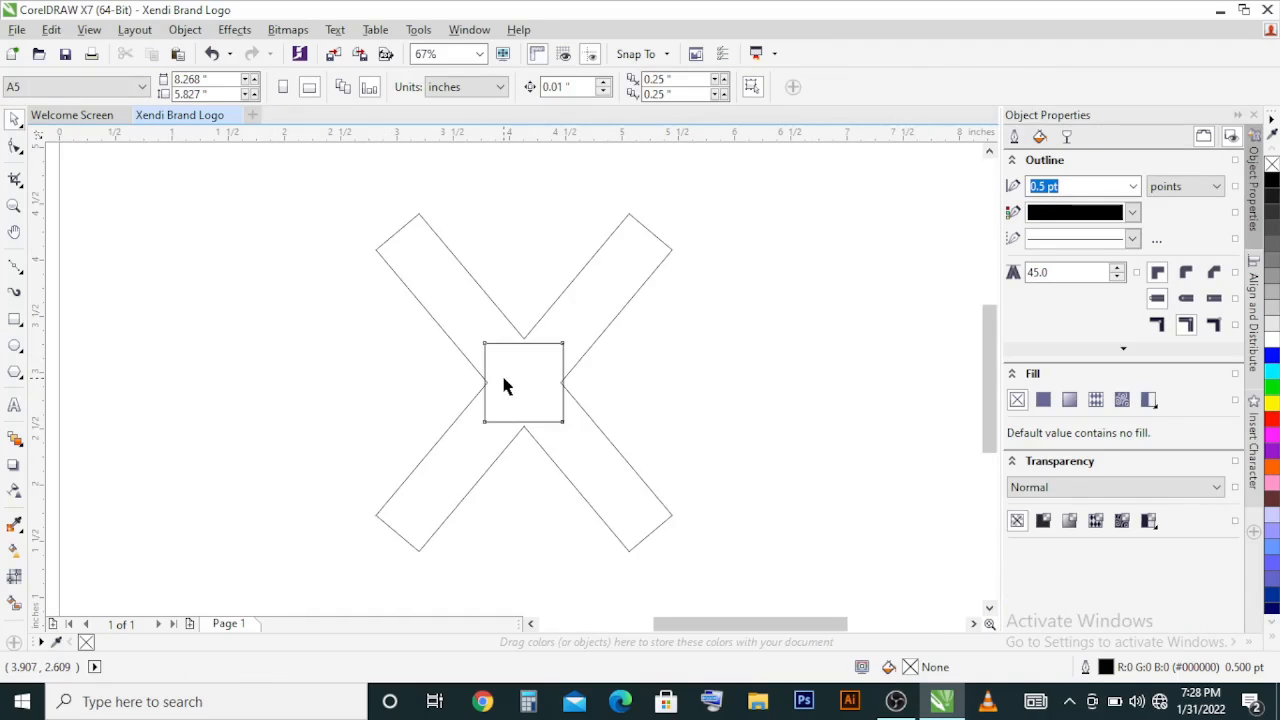
click(506, 384)
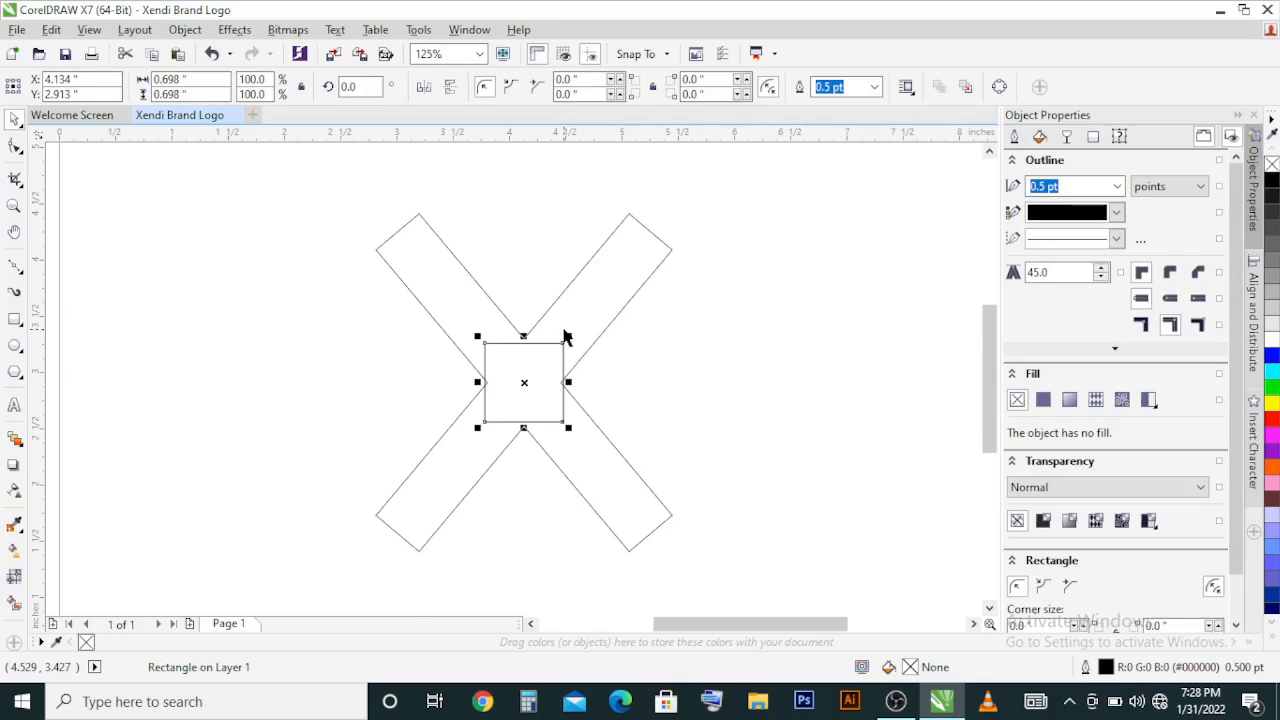
scroll(565, 337, up, 2)
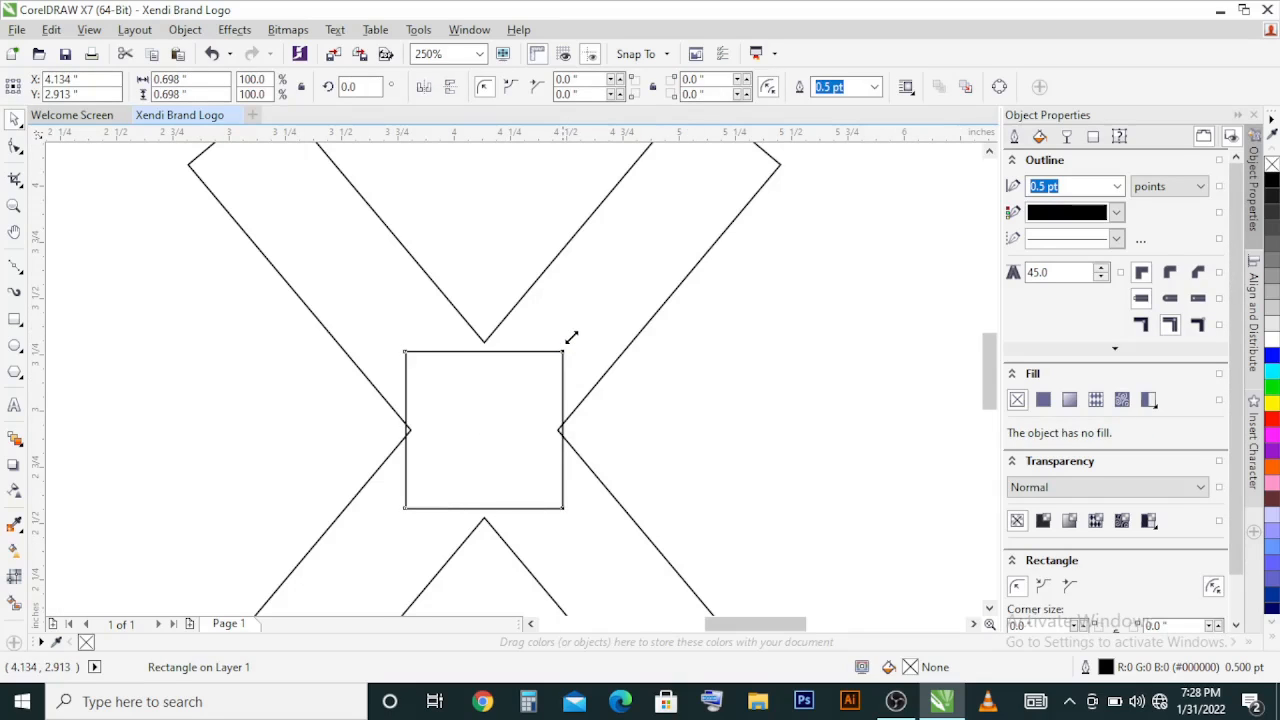
drag(571, 337, 575, 338)
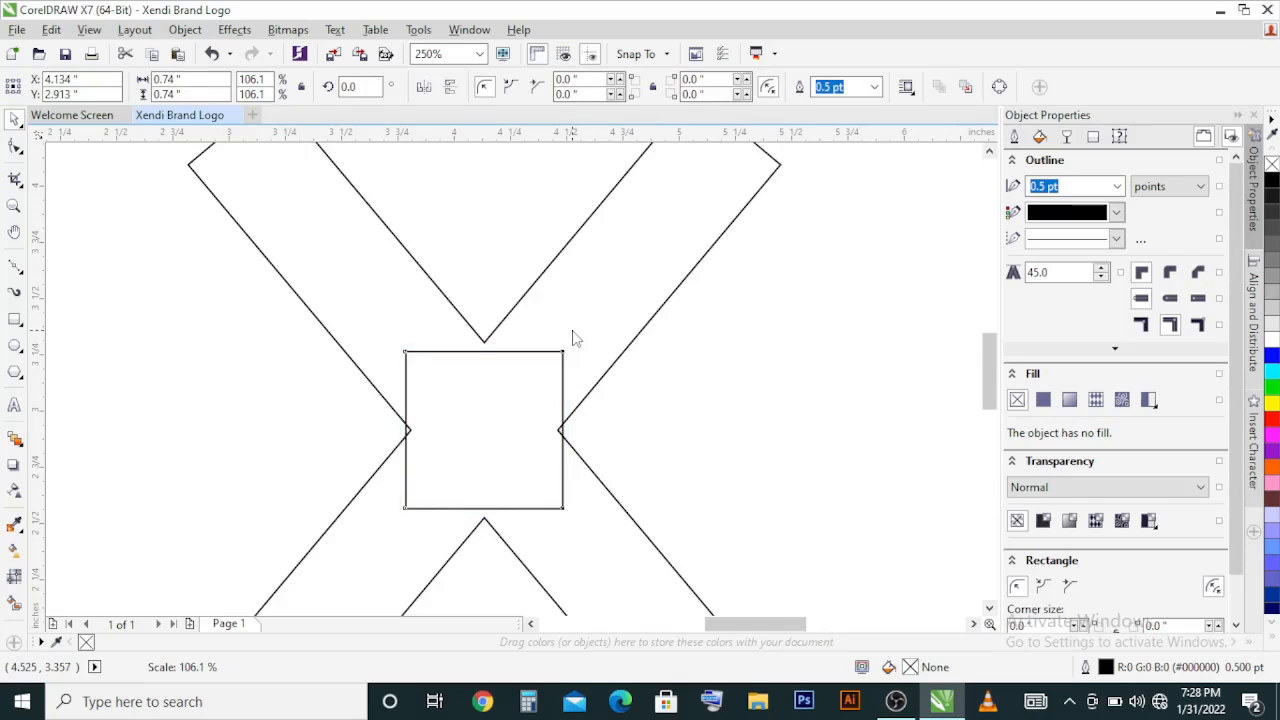
Step: Weld the centre square to the X as one curve
key(ctrl+a)
click(455, 291)
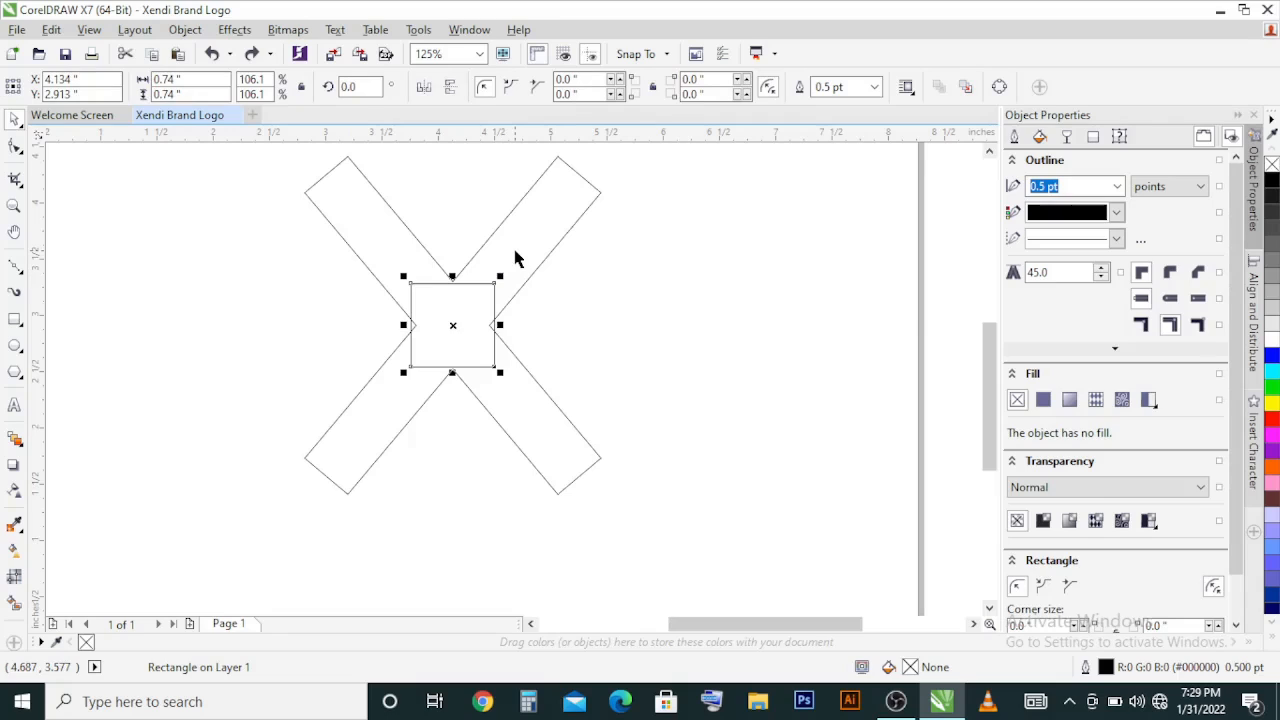
shift+click(515, 238)
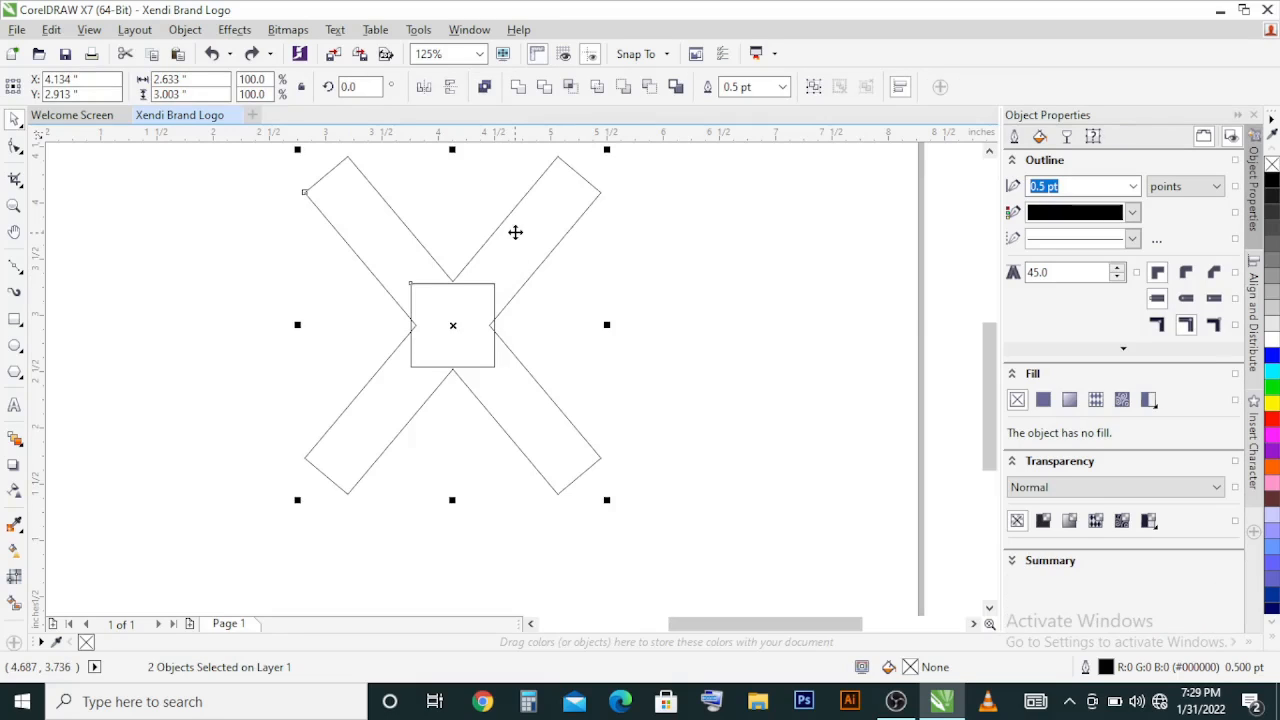
click(518, 88)
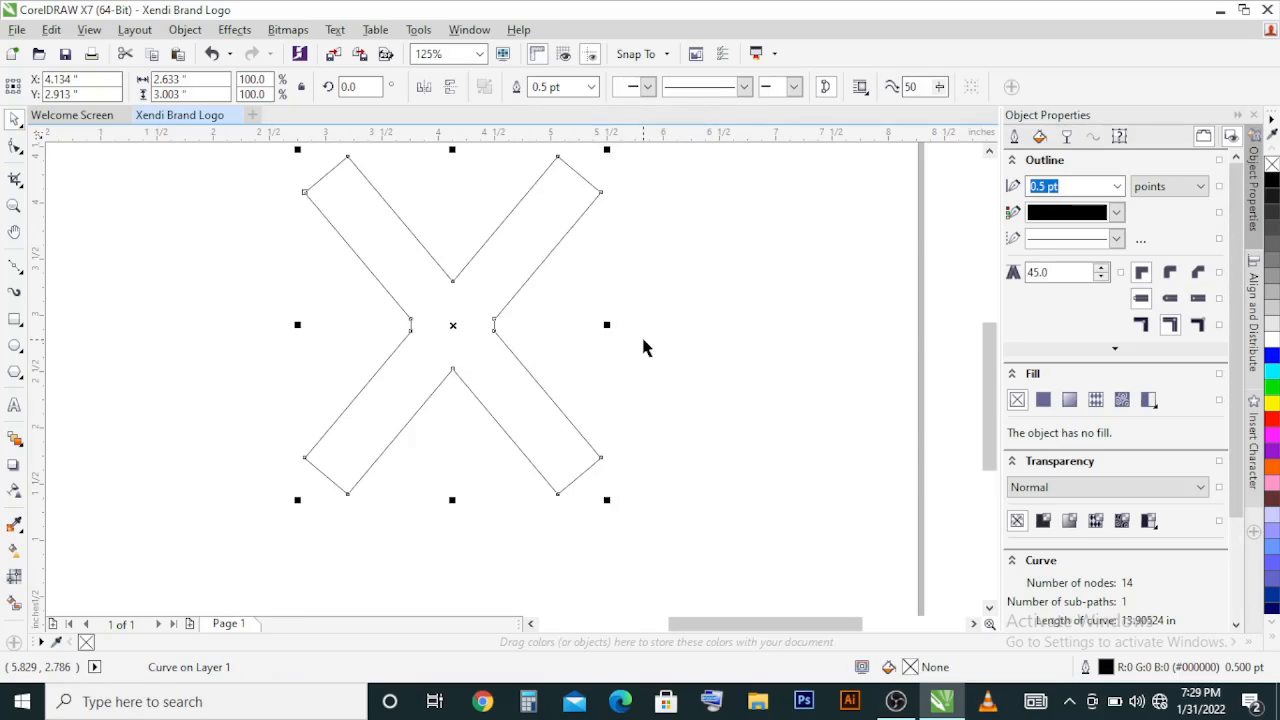
Step: Place a copy of the square over the X and stretch it about its centre to about 3.4 by 2.3 inches
key(ctrl+z)
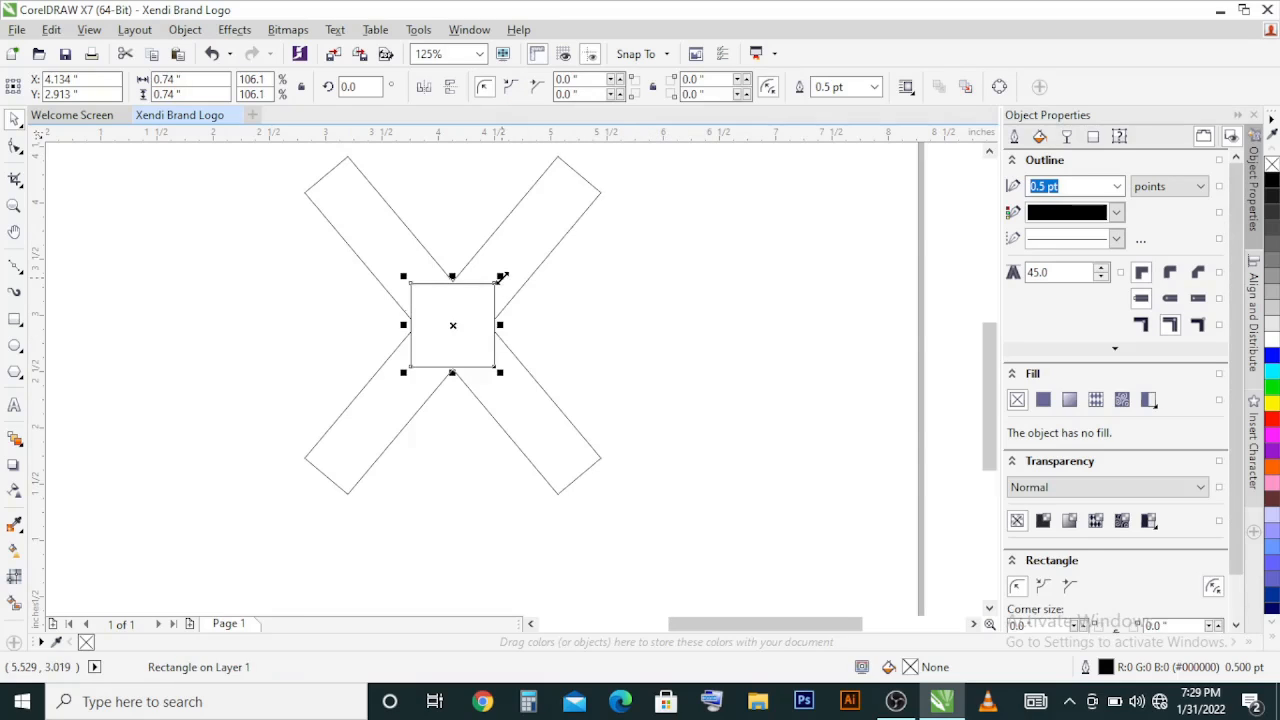
drag(527, 242, 586, 187)
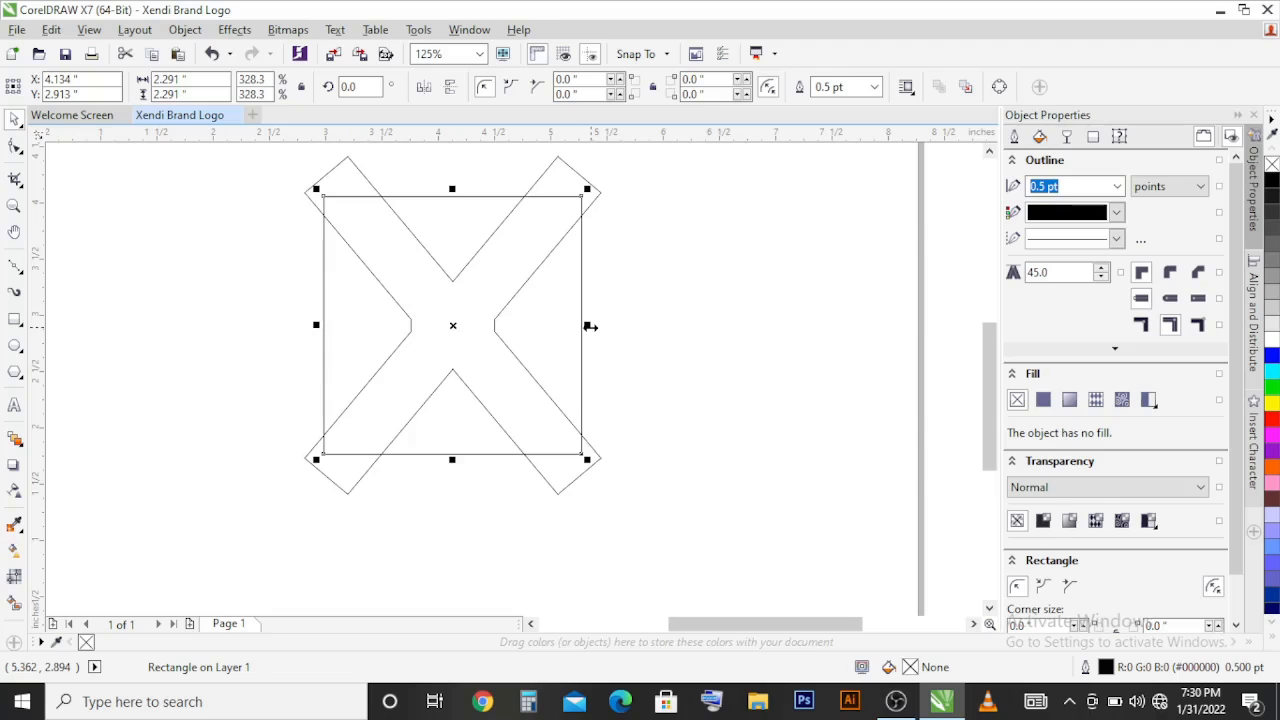
drag(590, 326, 655, 371)
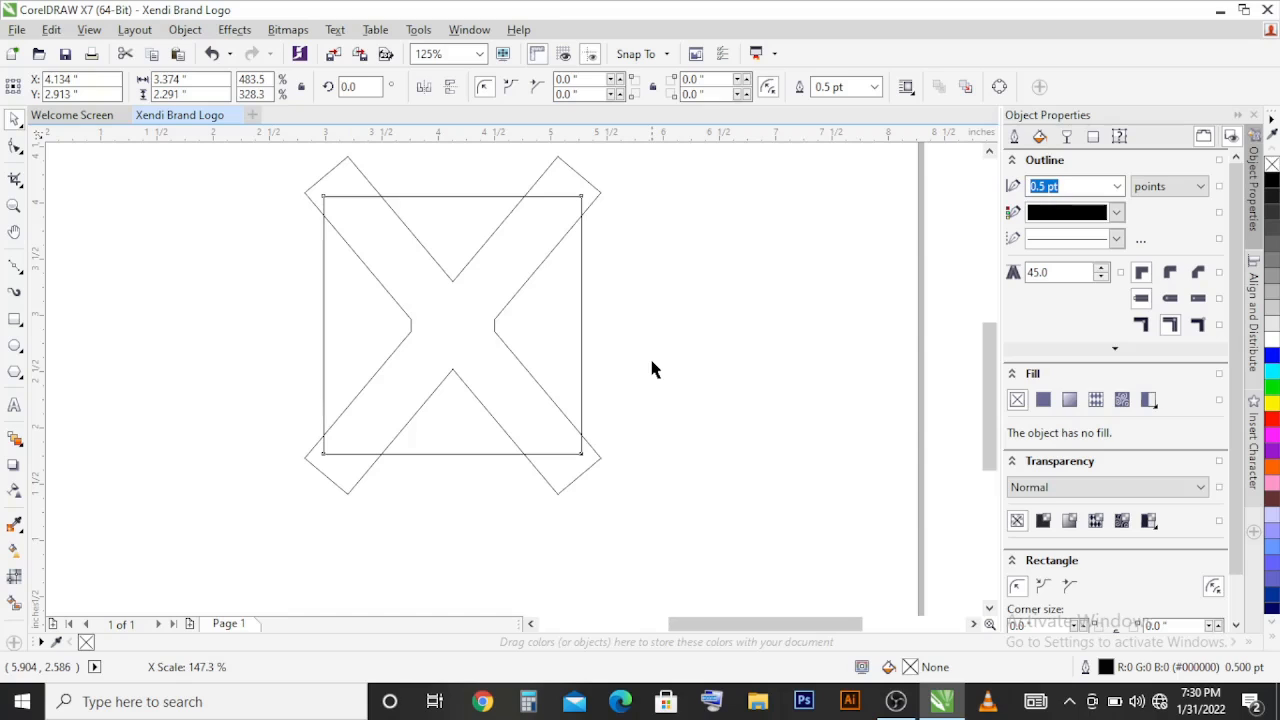
Step: Intersect the wide rectangle with the X to produce an X with flat top and bottom ends
shift+click(562, 176)
scroll(656, 183, up, 2)
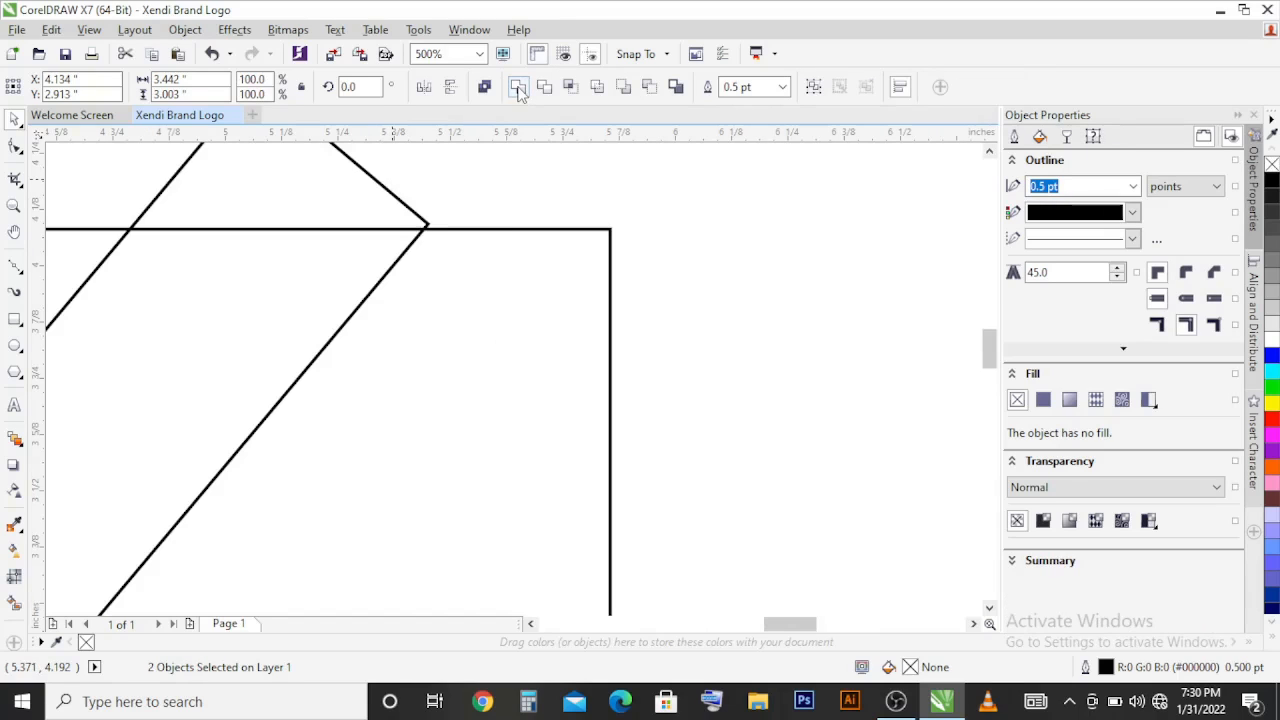
click(568, 88)
scroll(601, 274, down, 1)
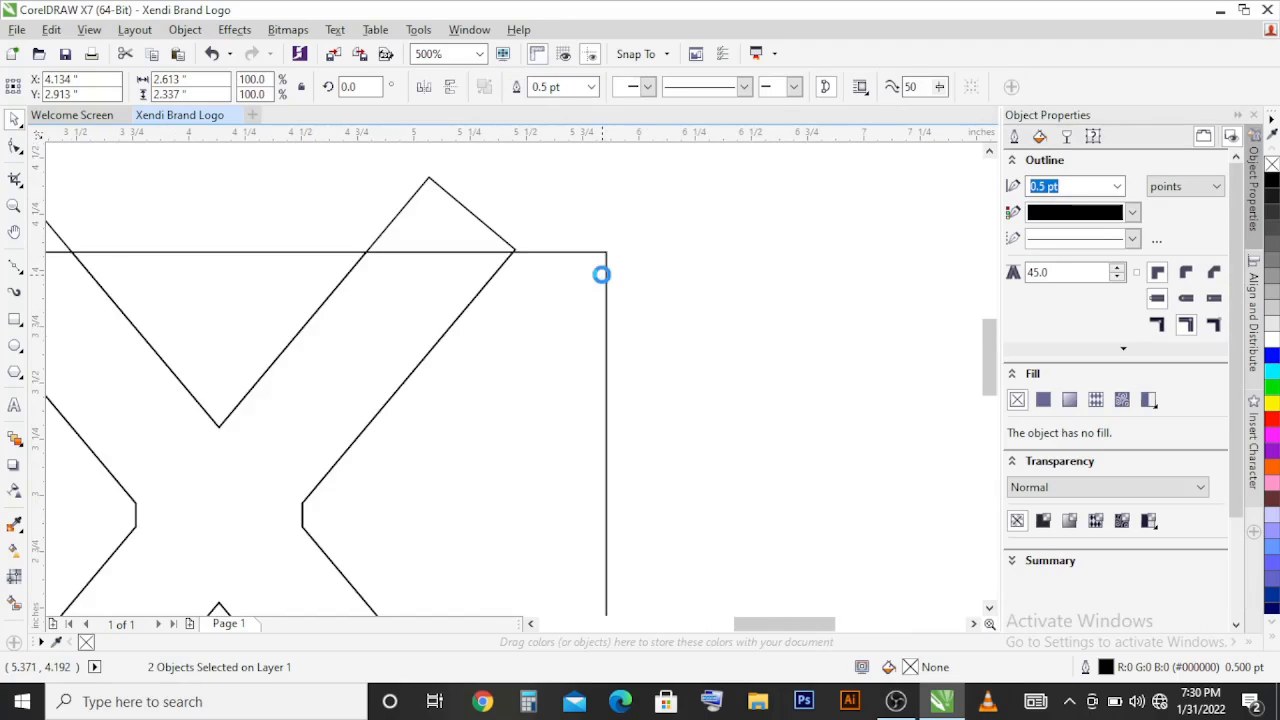
scroll(603, 278, down, 2)
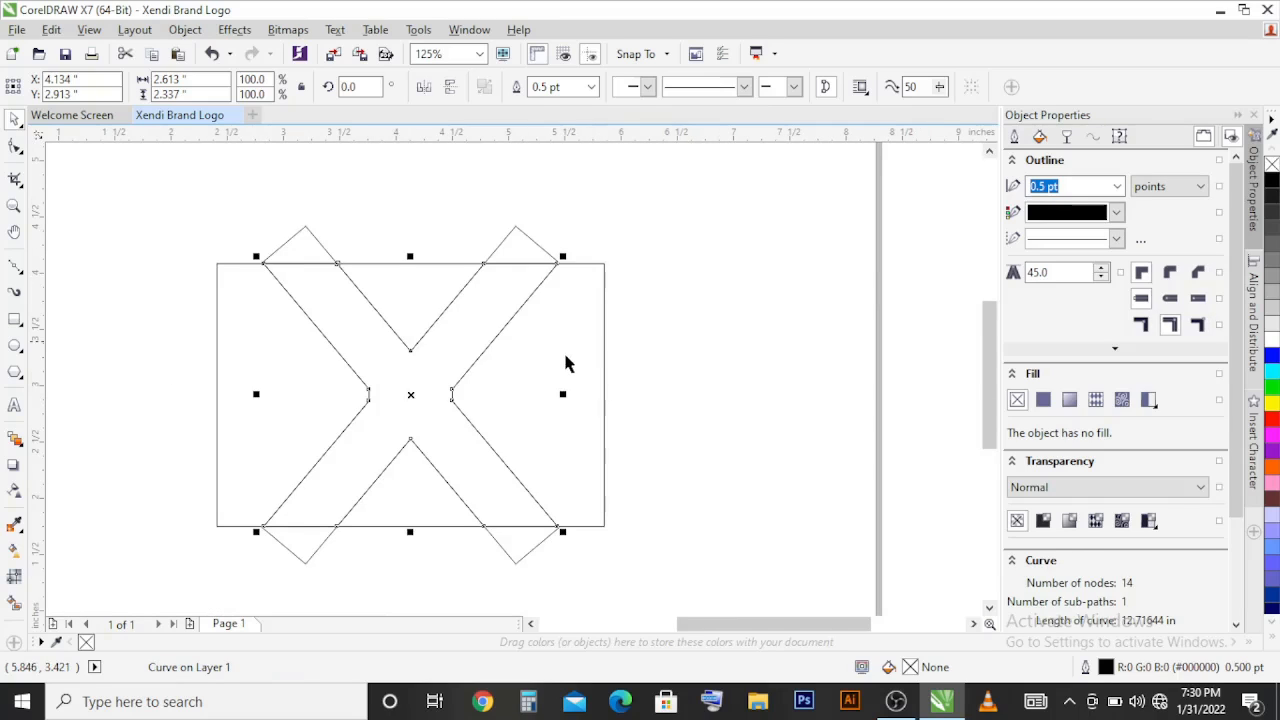
Step: Separate the flat-ended X from its source shapes, move the sources aside, and centre the X on the page
scroll(427, 406, down, 1)
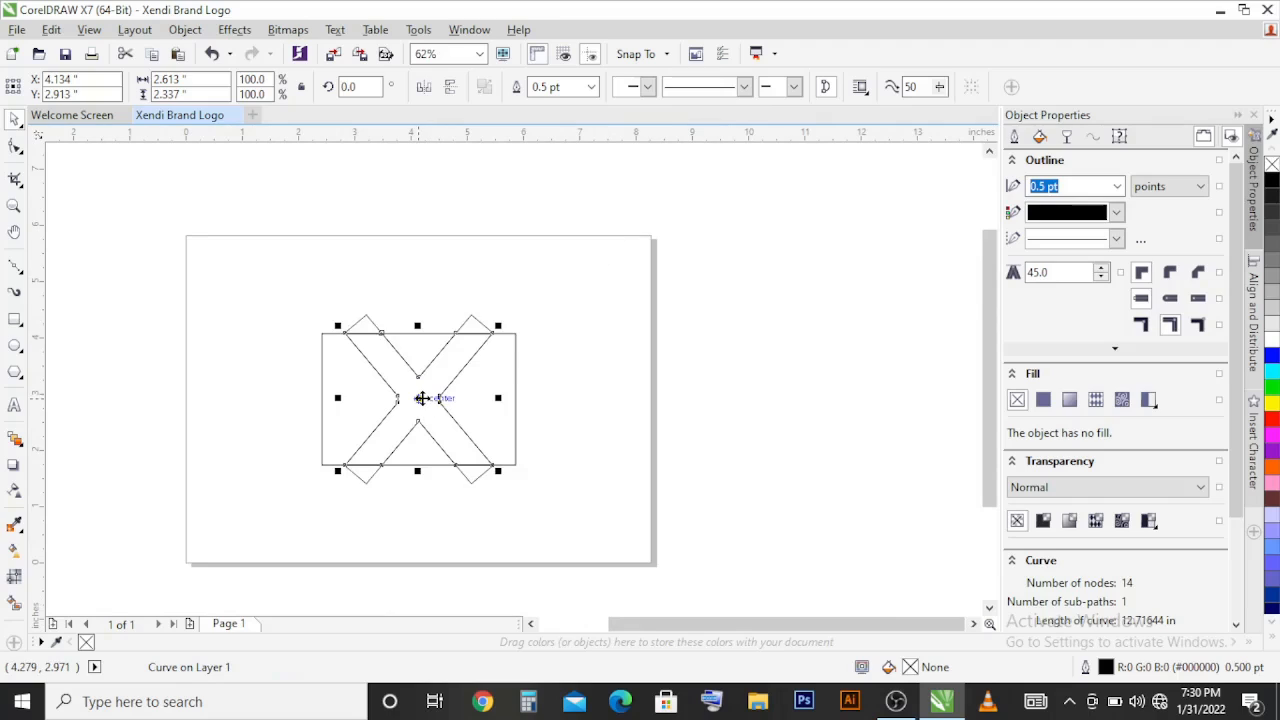
drag(421, 398, 637, 397)
drag(268, 300, 574, 534)
drag(496, 436, 236, 414)
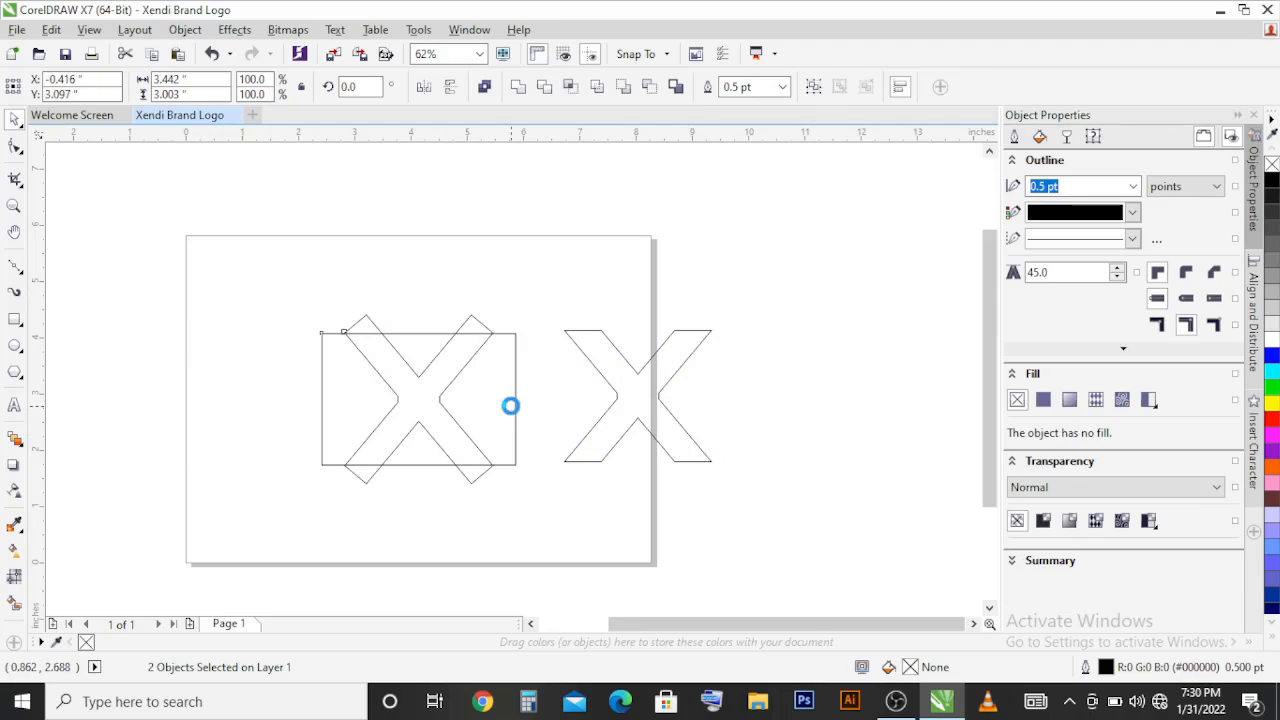
click(643, 406)
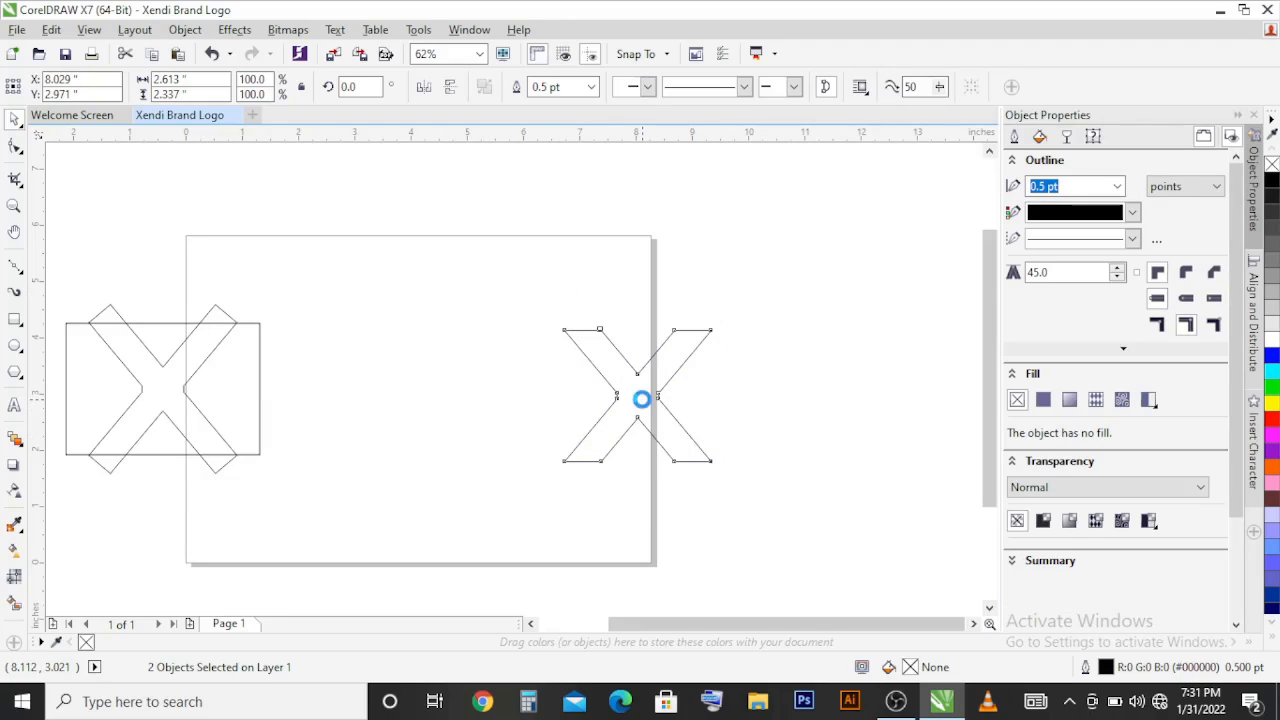
key(p)
Step: Set the flat-ended X's outline width to 8.5 pt
scroll(410, 463, up, 1)
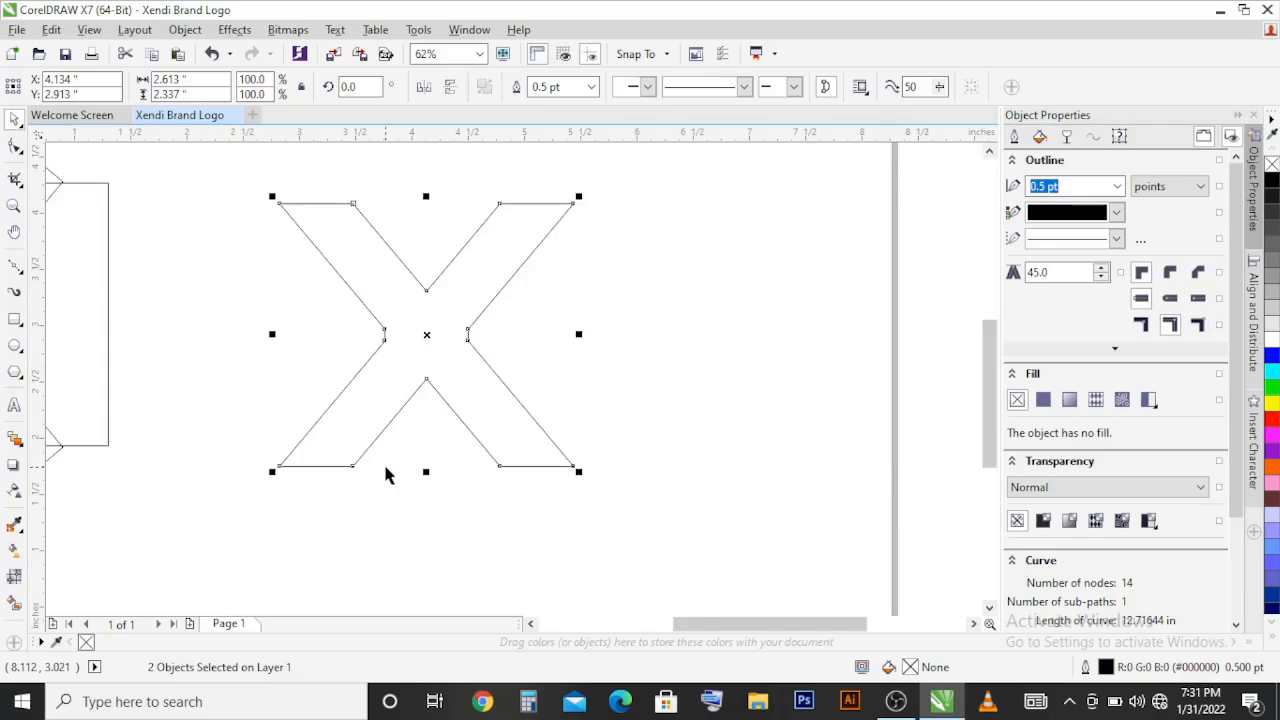
click(558, 87)
text(8.5)
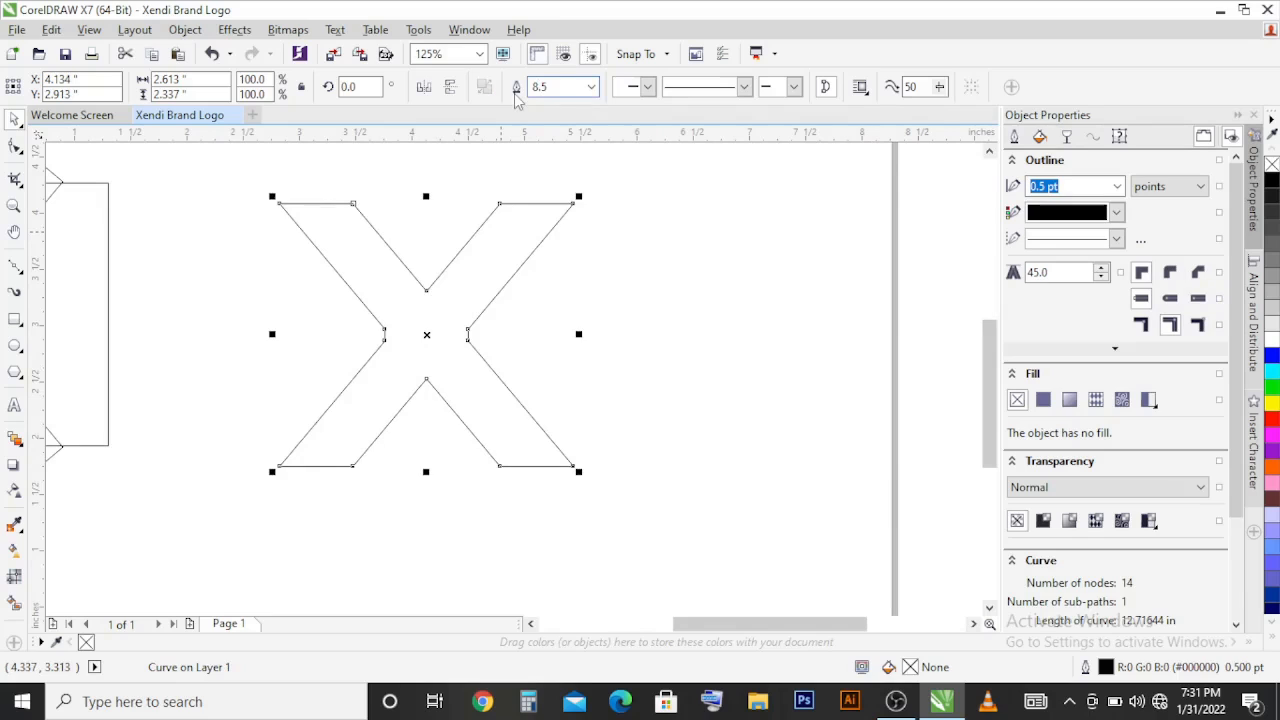
key(Return)
click(652, 350)
Step: Draw a vertical two-point line about 2.7 inches long through the X and align it to the X's centre
click(14, 265)
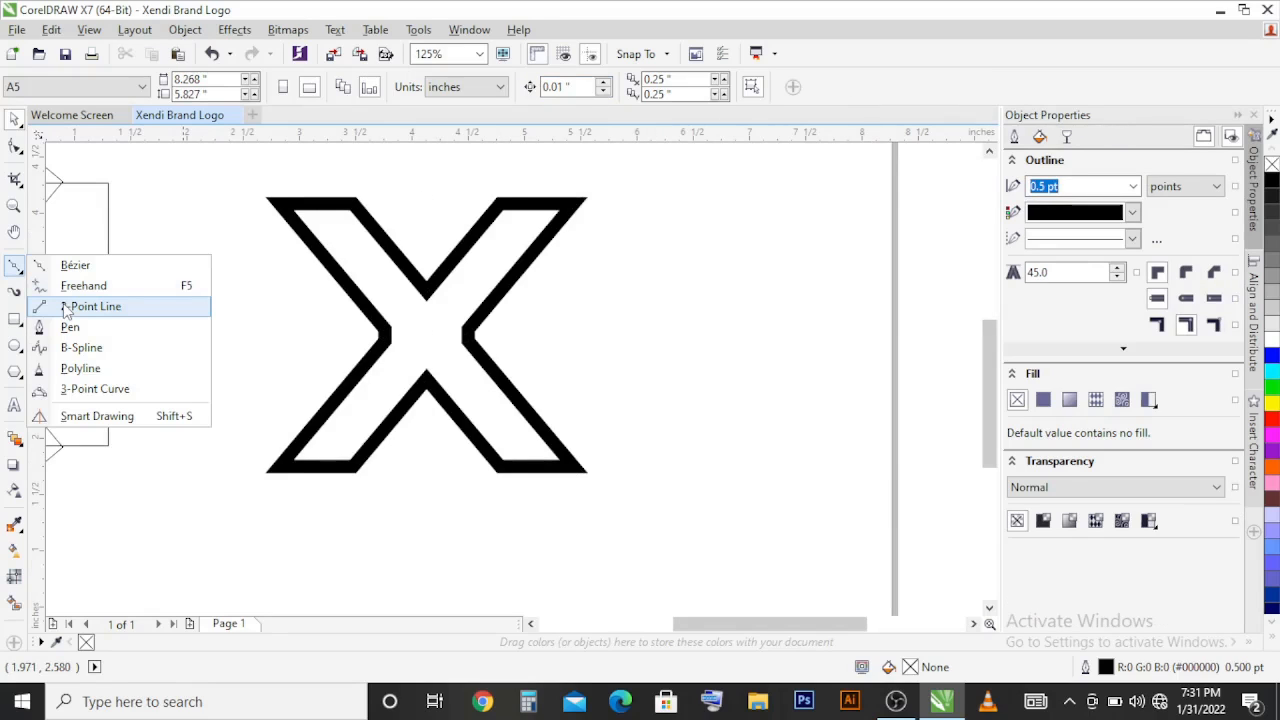
click(65, 308)
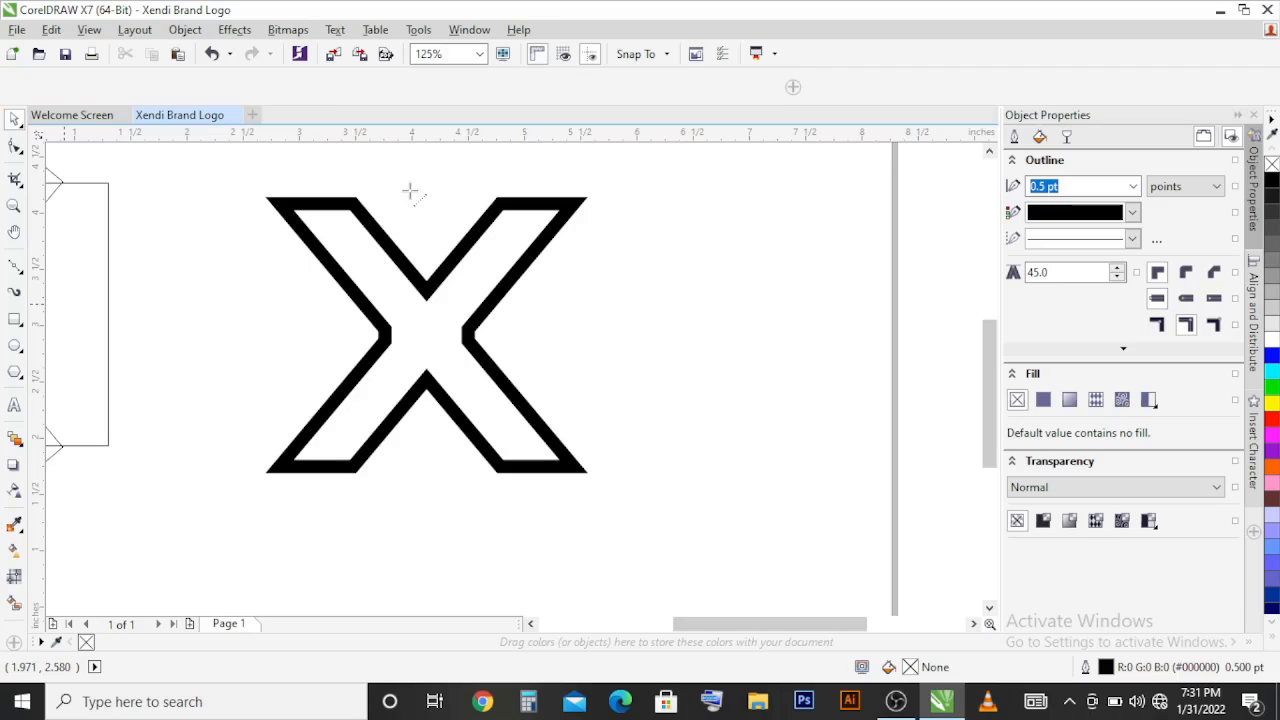
drag(410, 190, 411, 493)
key(space)
shift+click(472, 329)
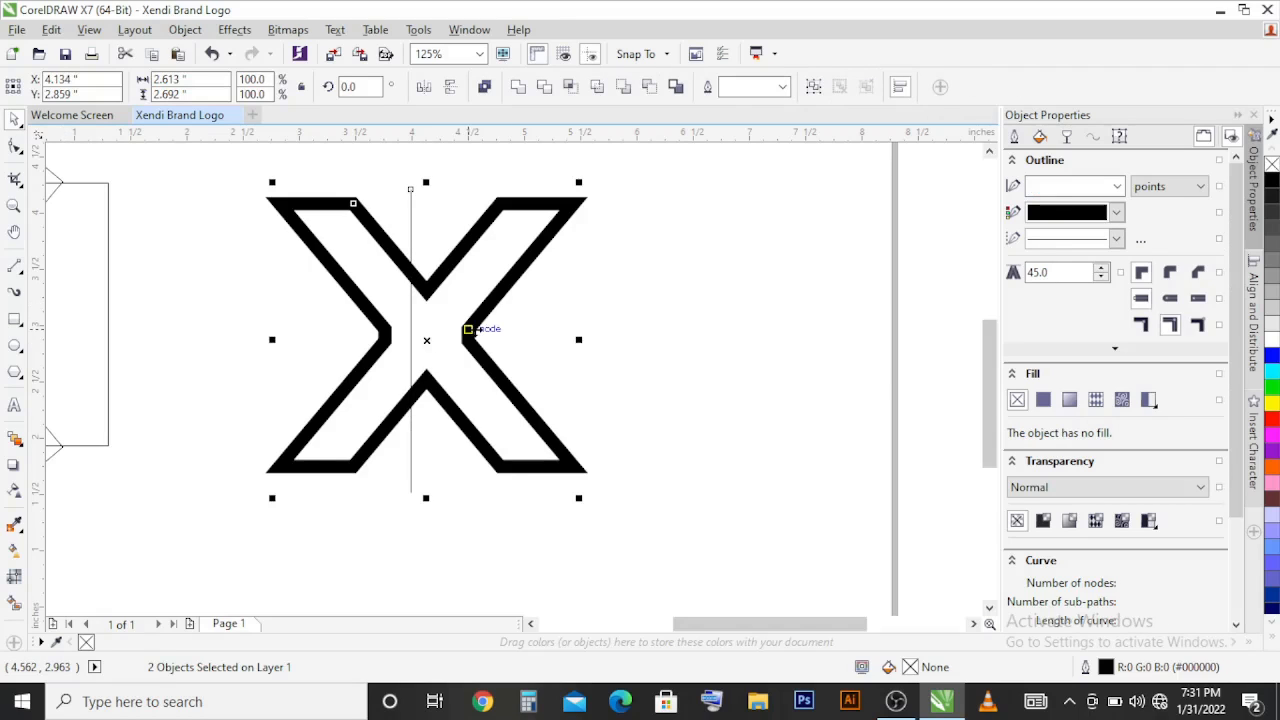
key(c)
key(e)
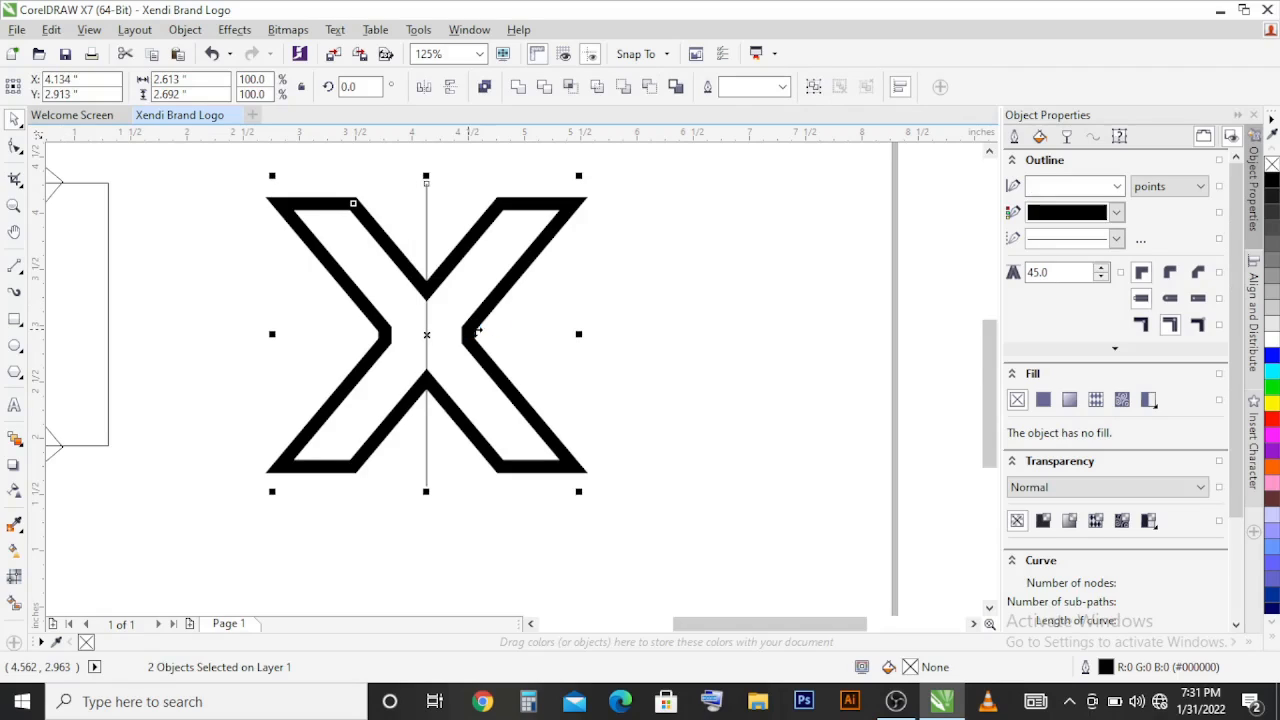
click(533, 315)
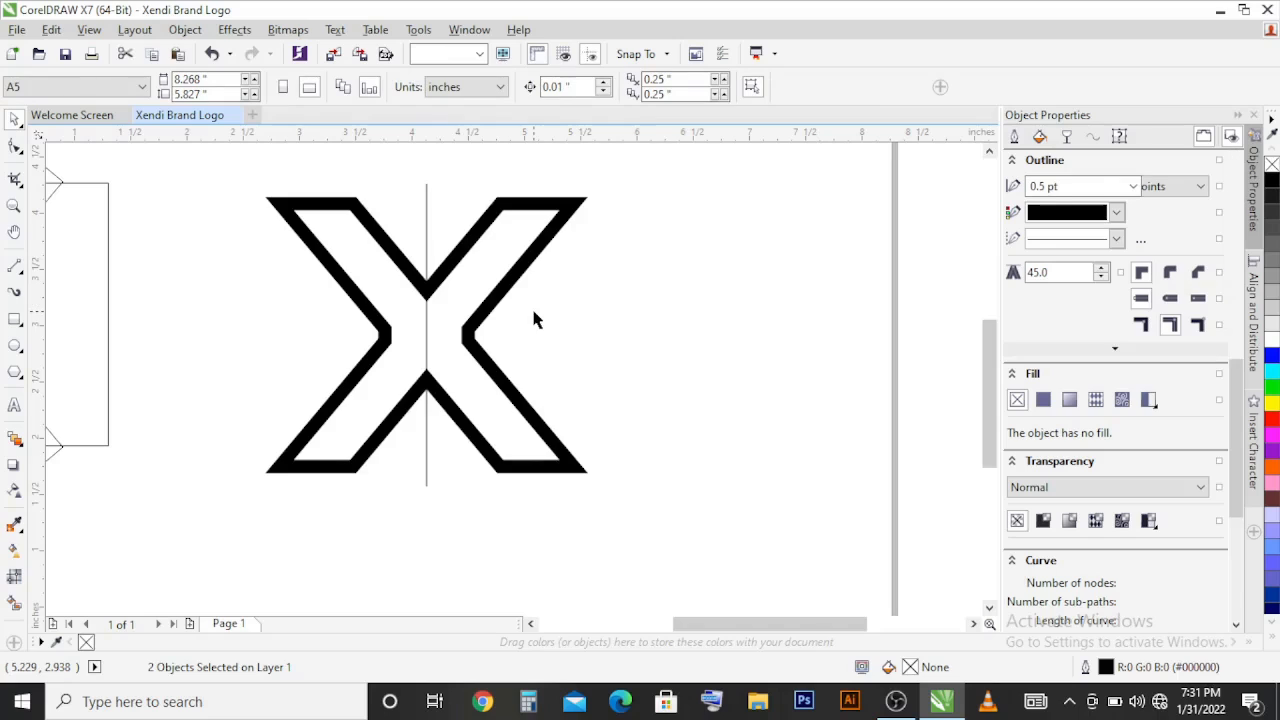
Step: Add a copy of the vertical line rotated 40 degrees plus its mirrored copy, and colour both diagonal lines grey (#B3B3B3)
click(427, 228)
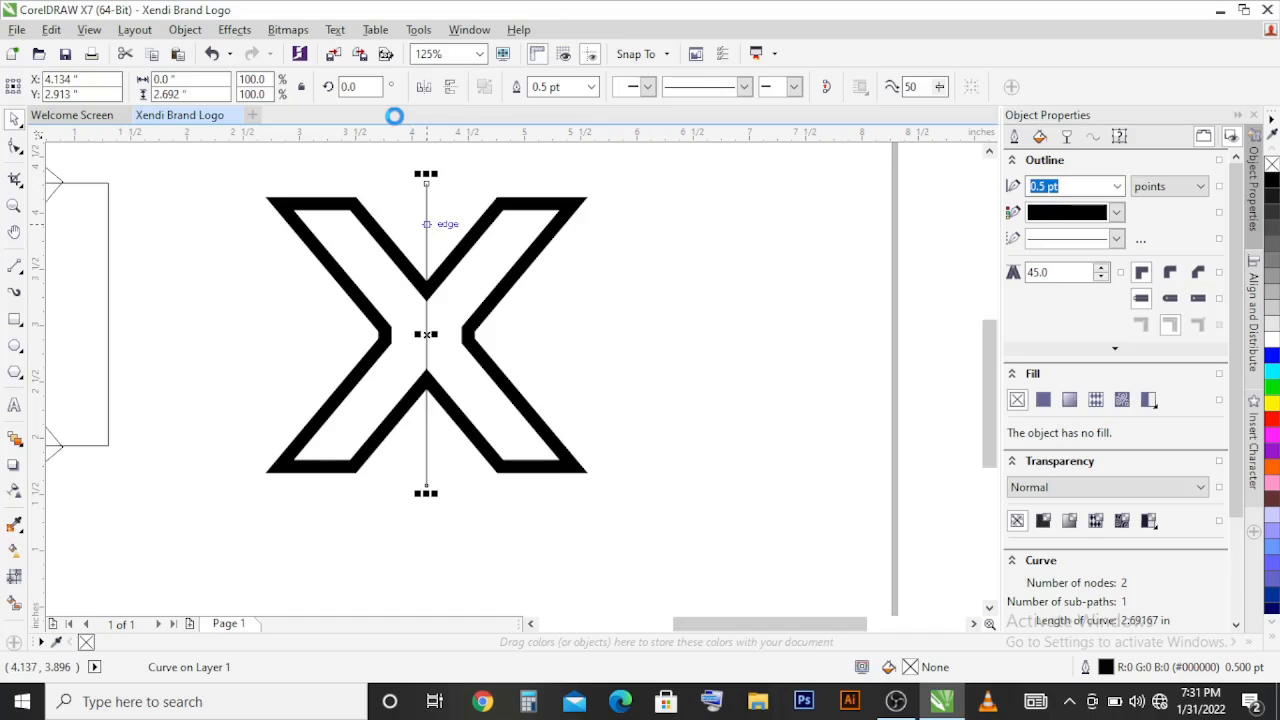
click(365, 87)
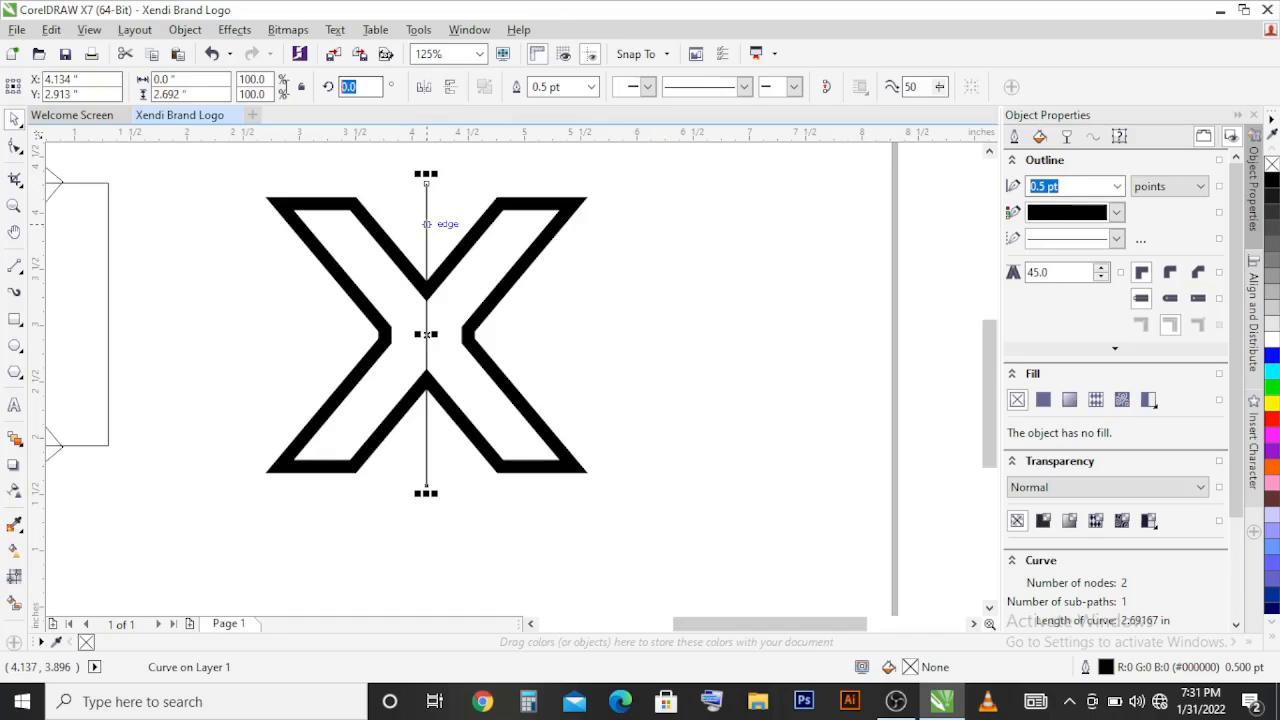
text(40)
key(Return)
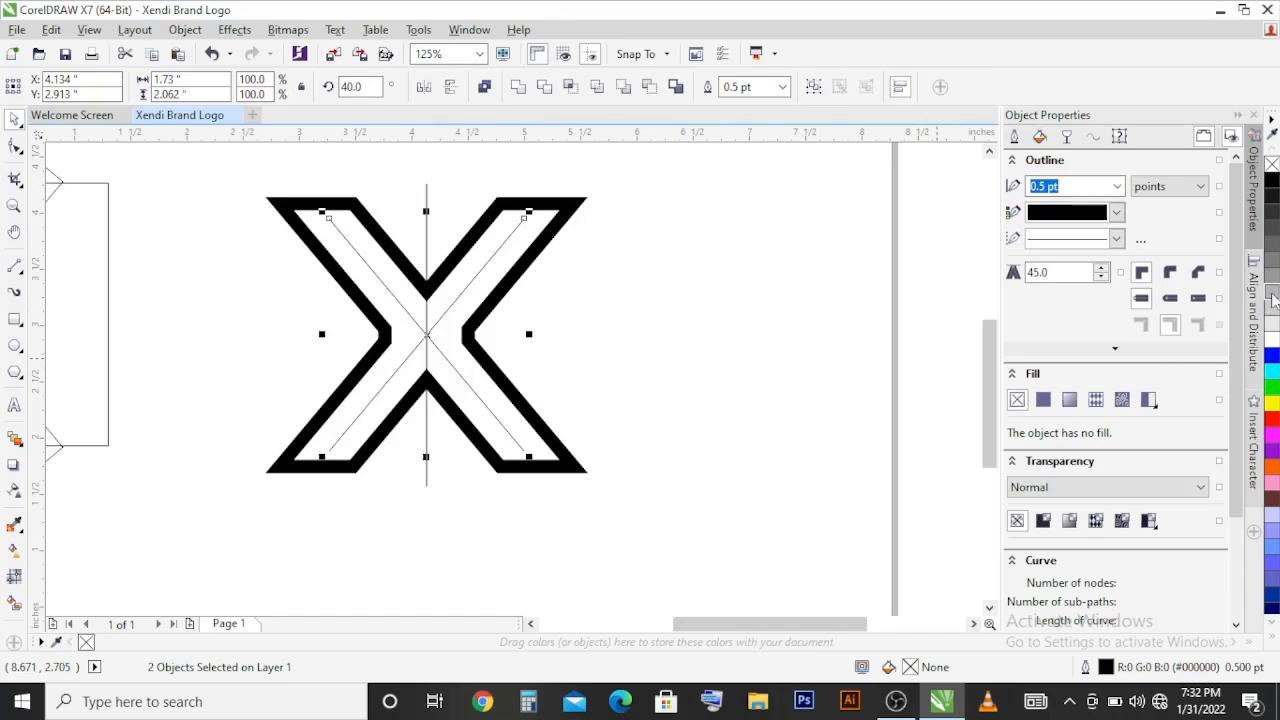
click(890, 340)
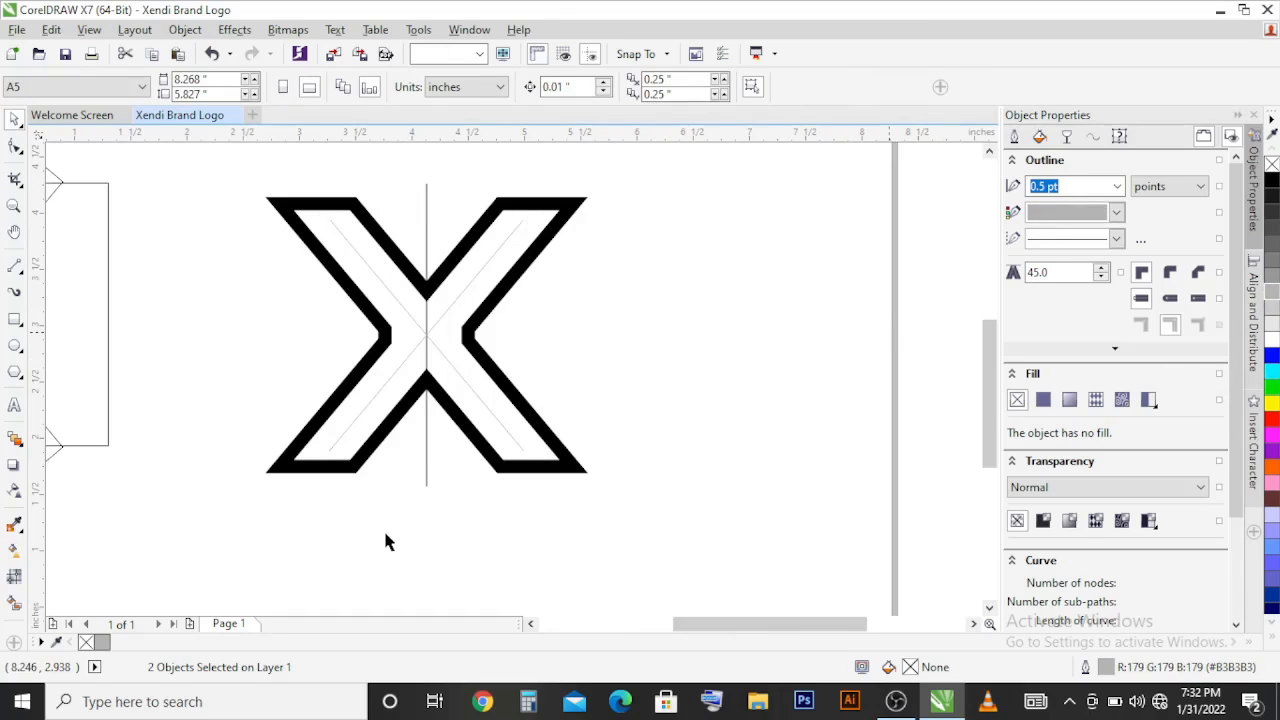
Step: Convert the X's thick outline to an object and scale it about its centre to about 2.64 × 2.26 inches
click(313, 244)
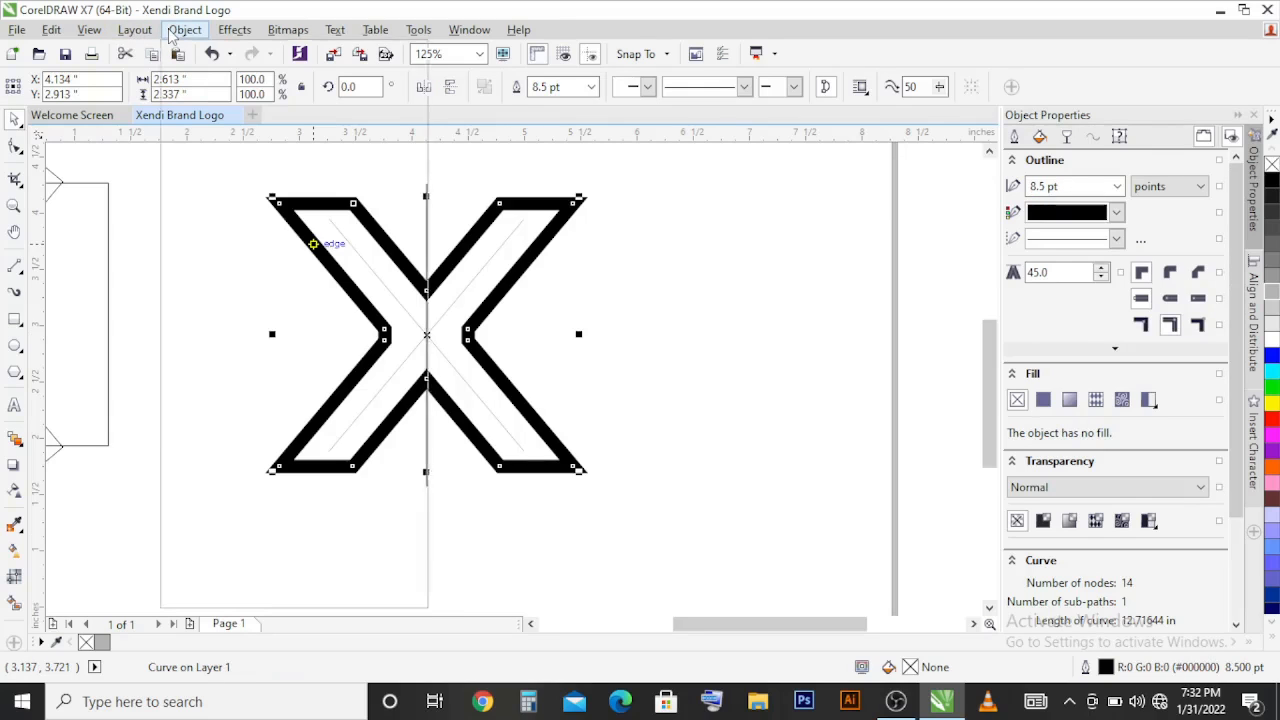
click(175, 30)
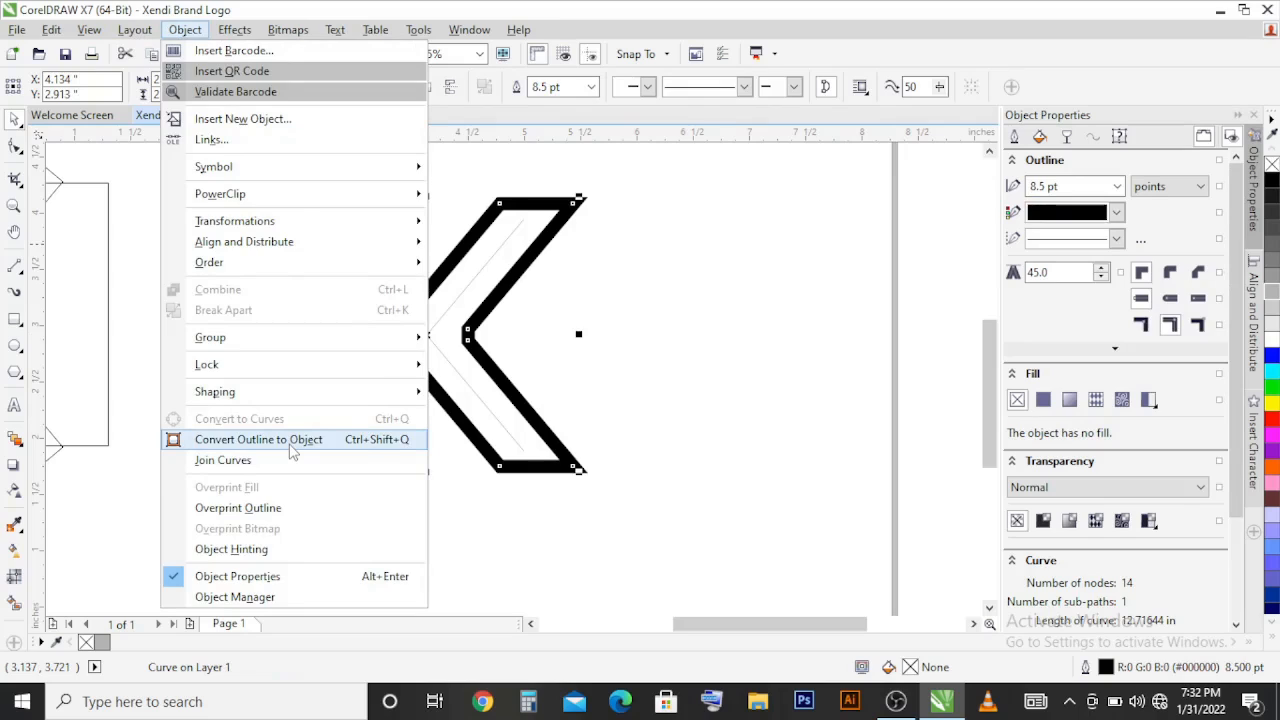
click(290, 440)
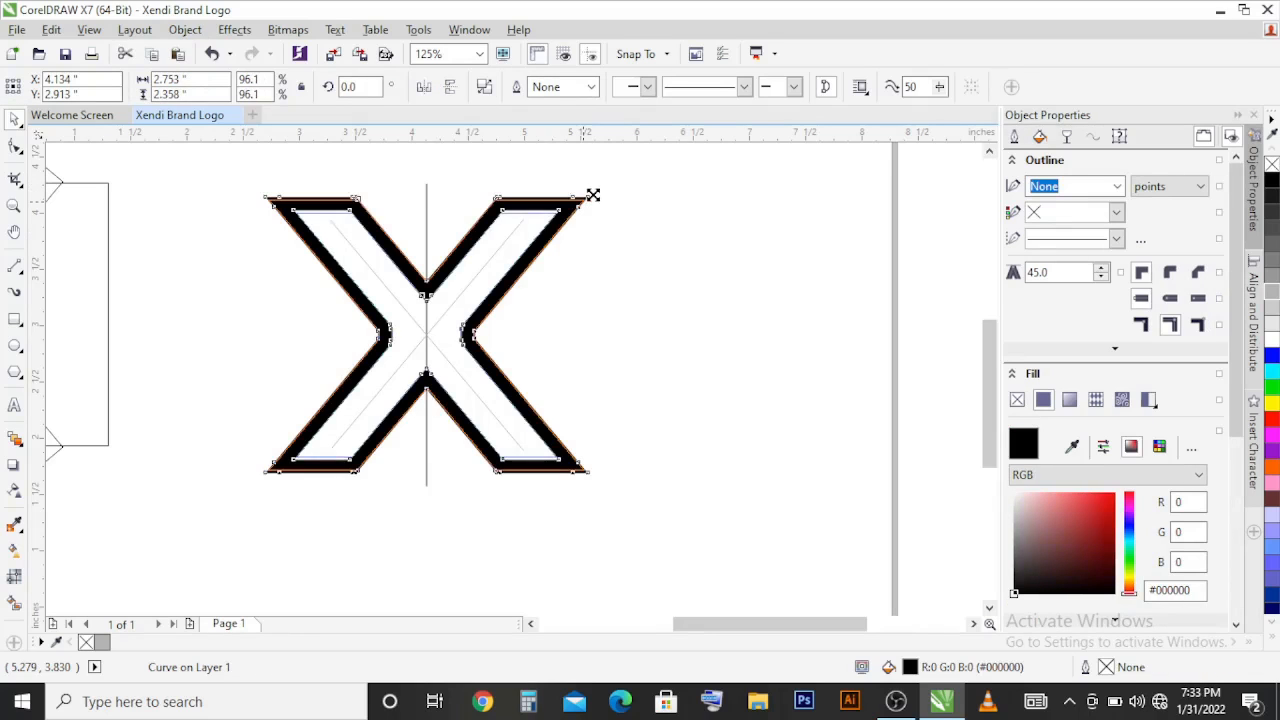
drag(593, 194, 587, 201)
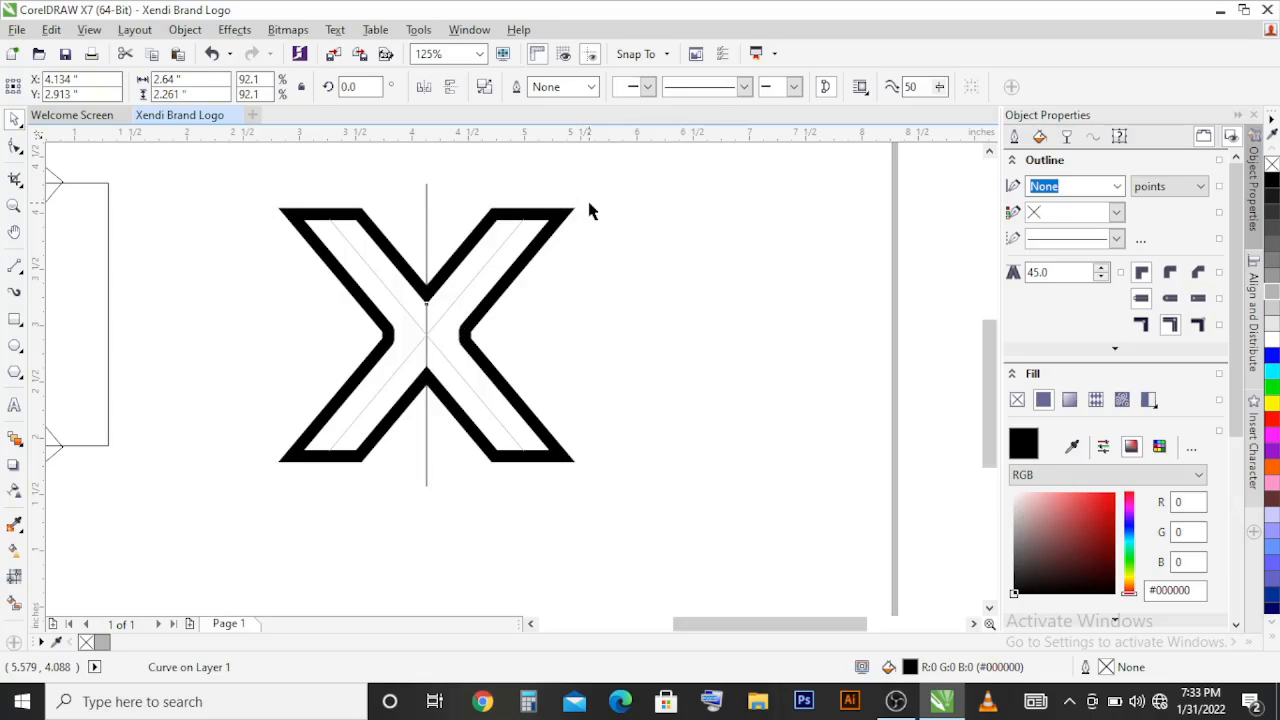
click(590, 210)
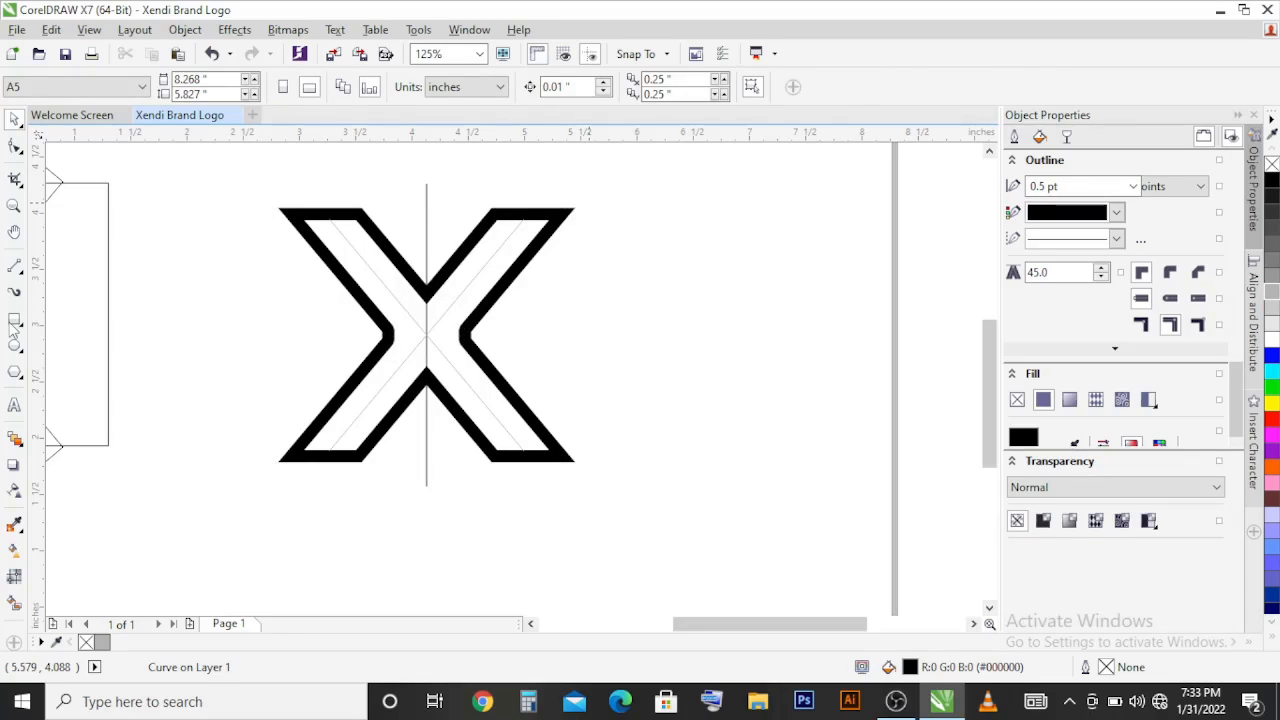
Step: Draw a narrow rectangle about 0.11 × 0.43 inches across the top bar of the X's right arm and intersect it with the X
click(13, 322)
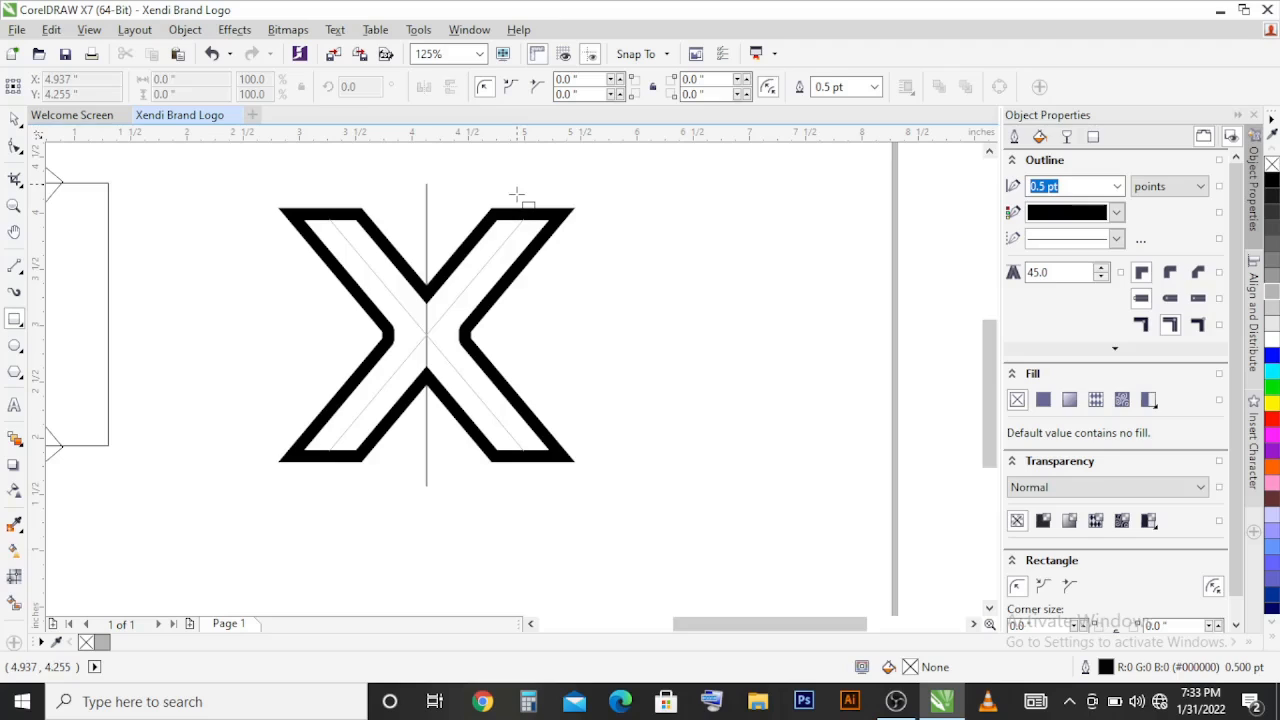
drag(517, 185, 530, 232)
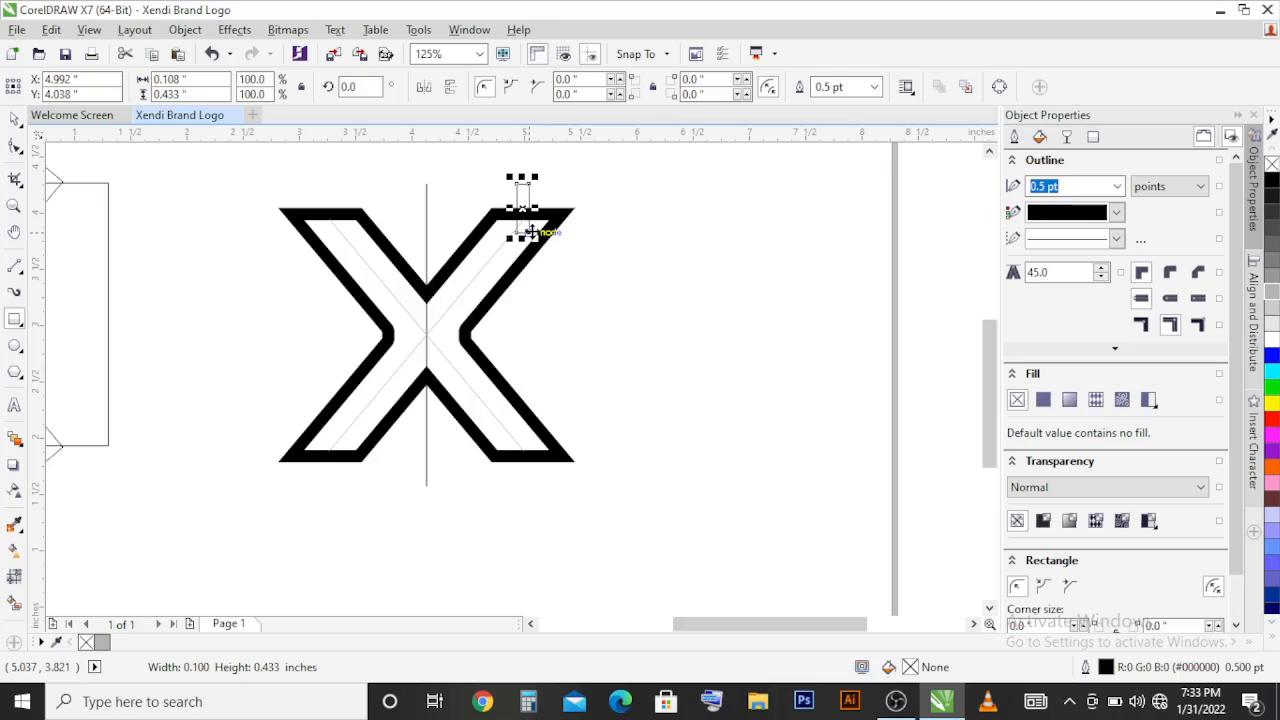
key(space)
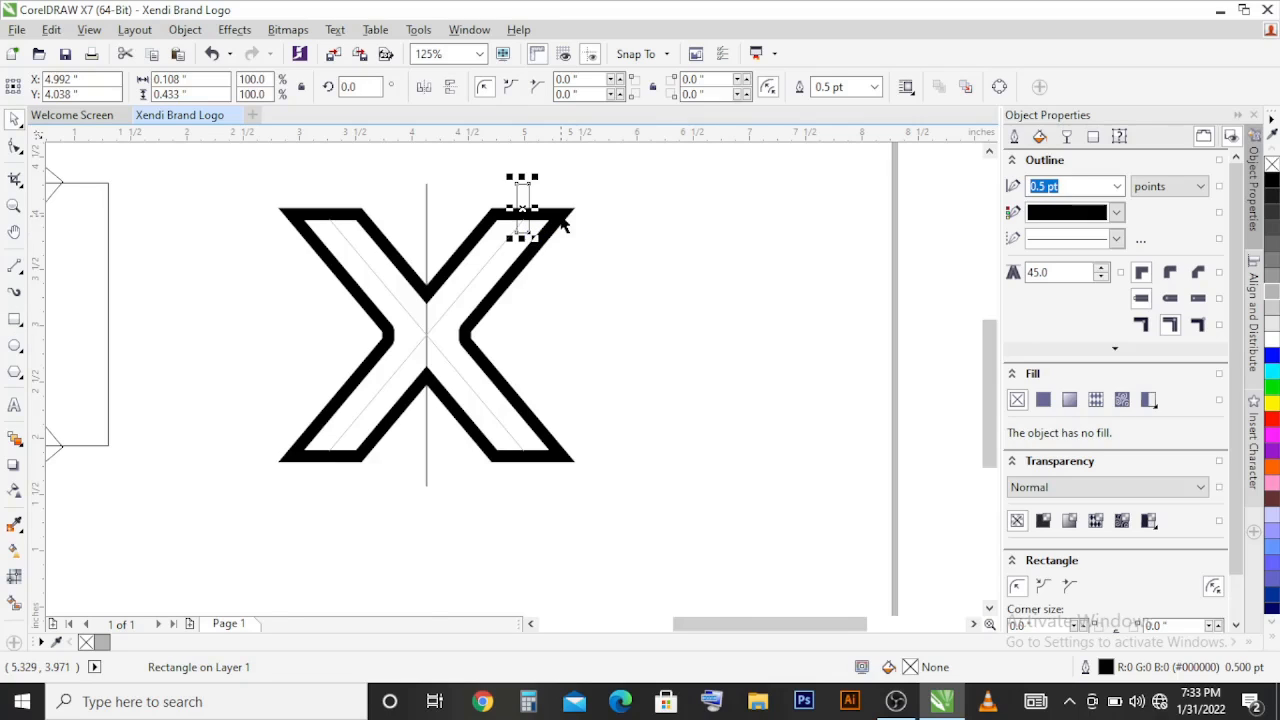
scroll(545, 208, up, 2)
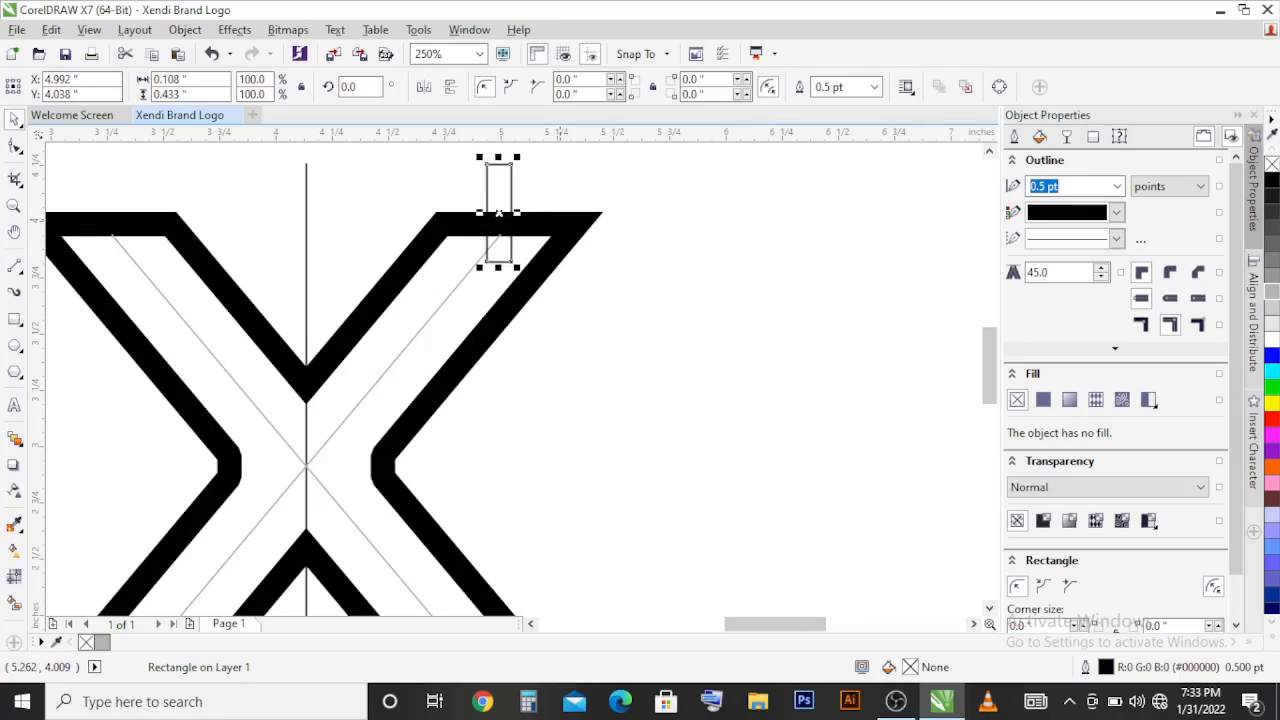
shift+click(560, 218)
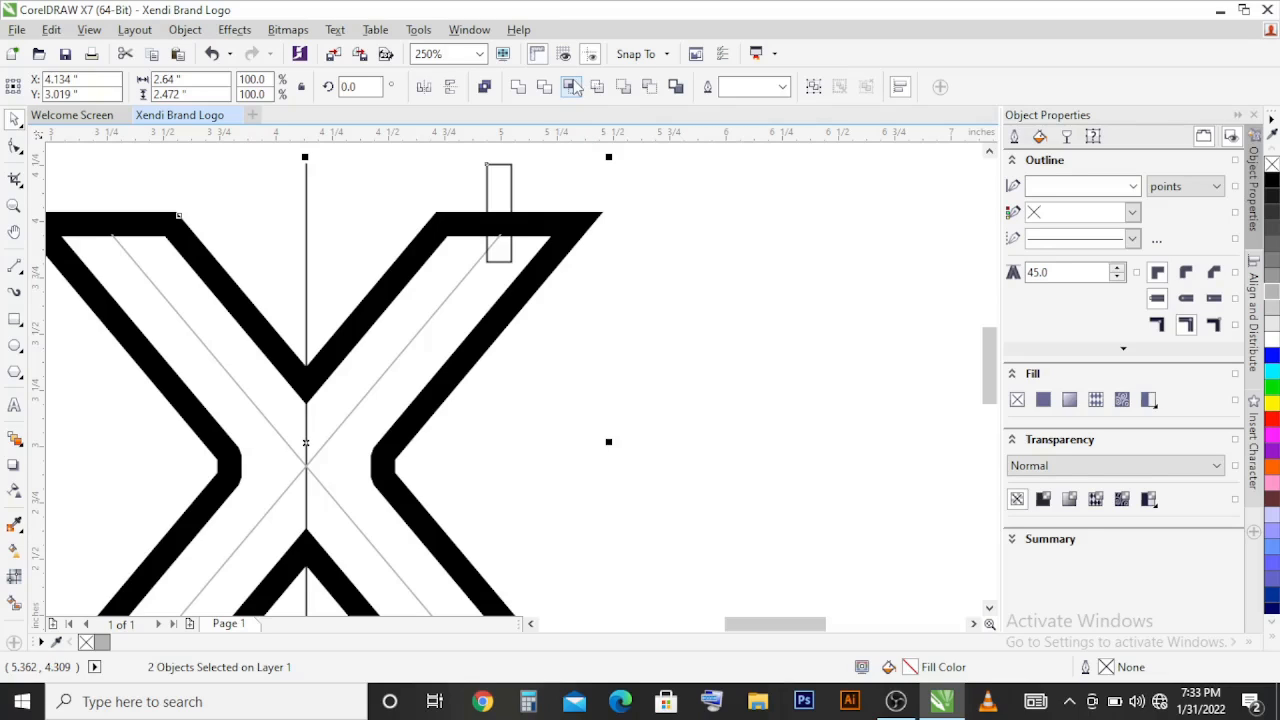
click(572, 87)
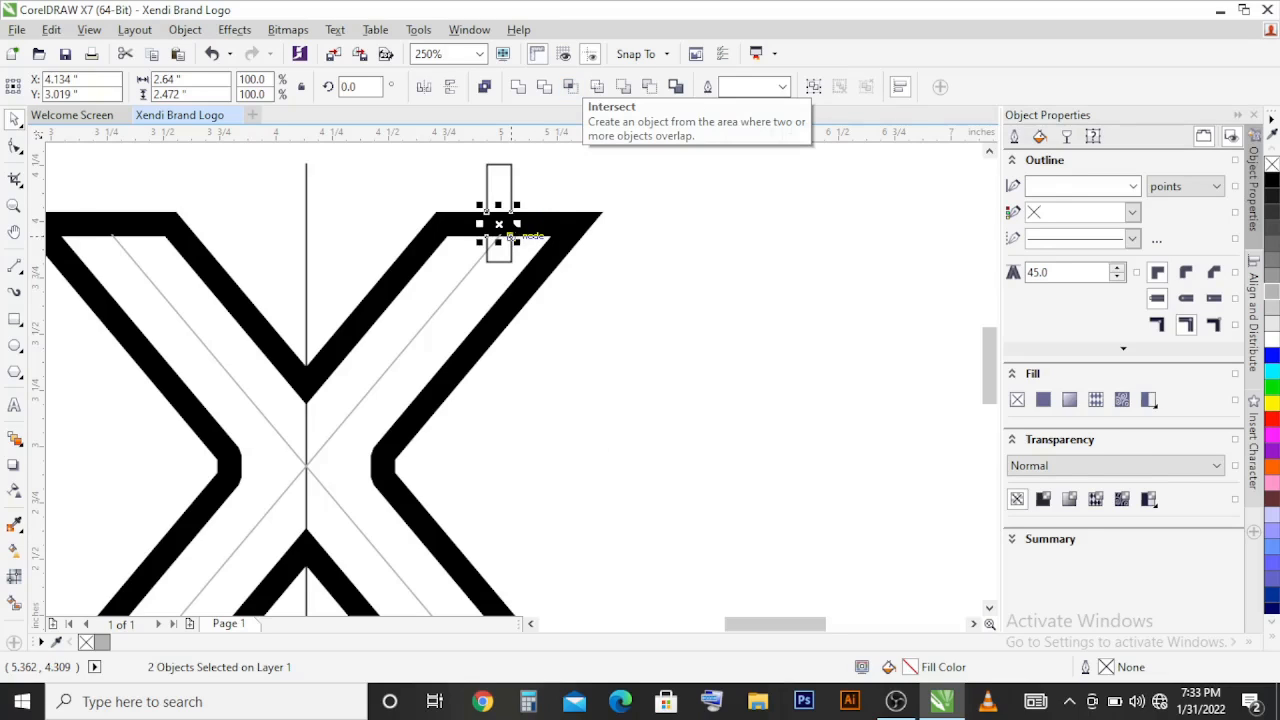
Step: Flip the intersected piece down directly below the top bar and stretch it leftward across the arm's inner edge to about 0.65 inches wide
scroll(507, 216, up, 2)
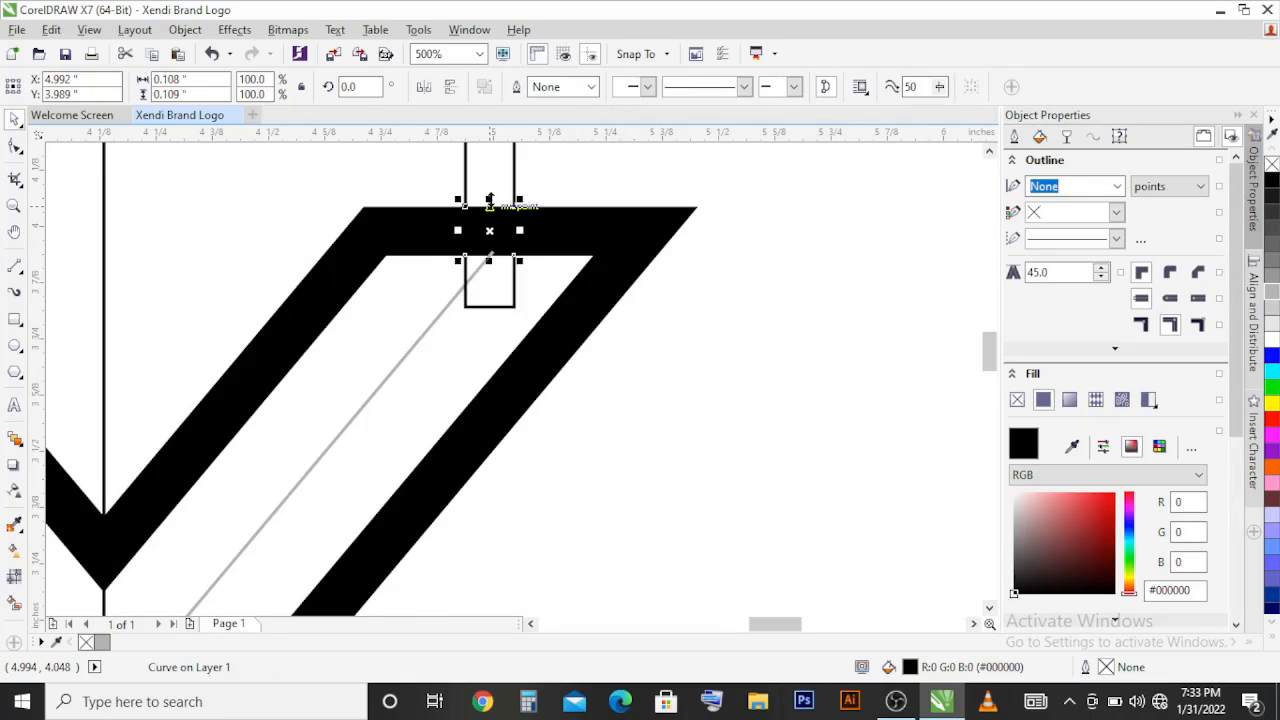
drag(489, 200, 495, 309)
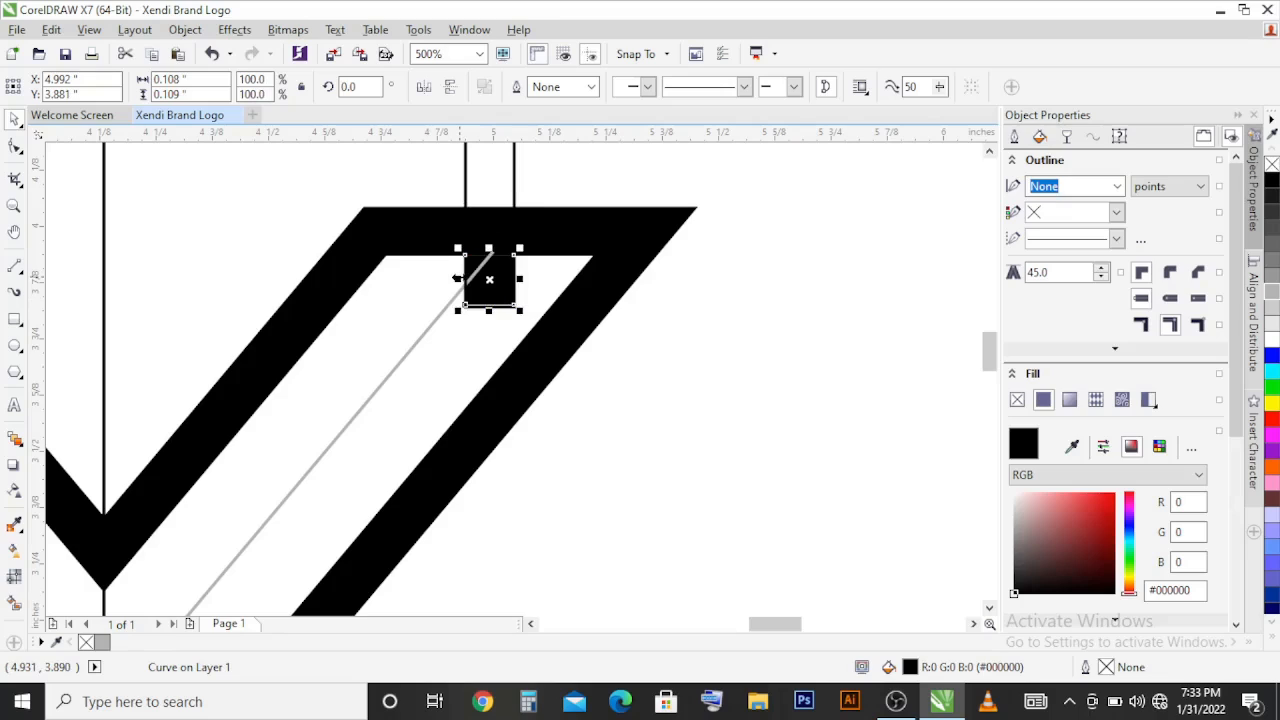
drag(457, 279, 212, 263)
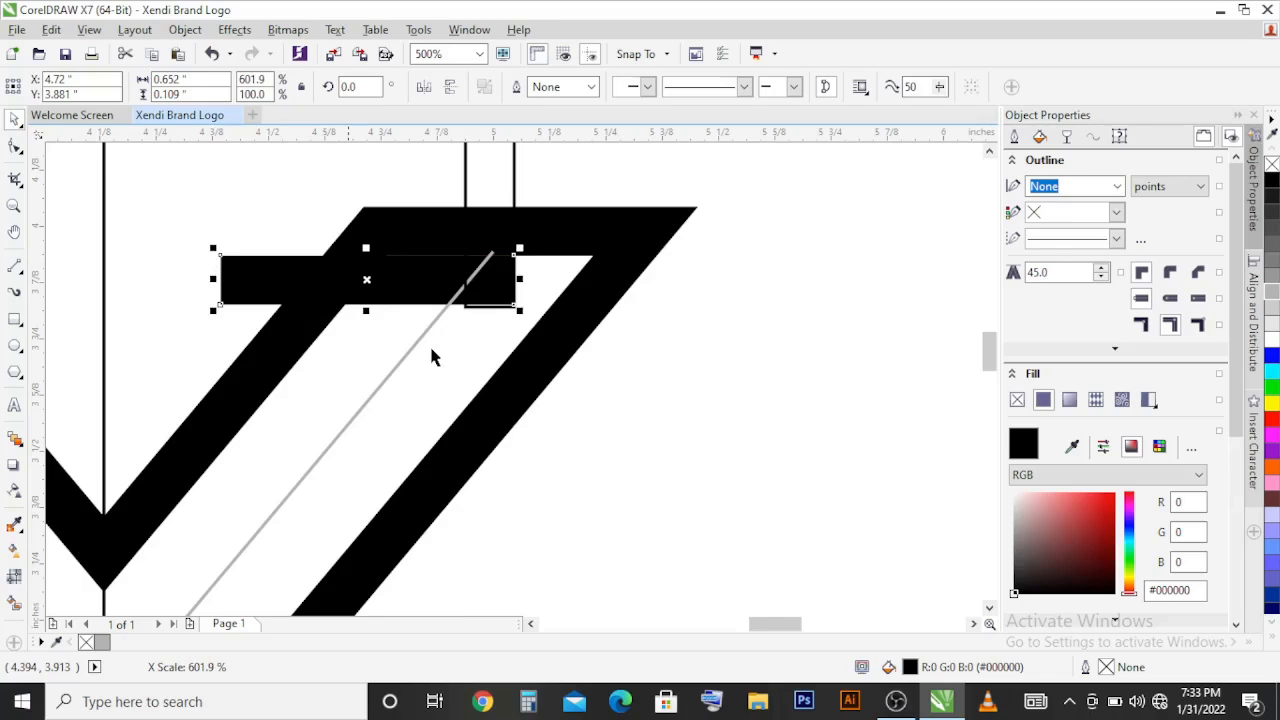
Step: Add a copy of the black cutting bar aligned to the bottom-left corner of the X
scroll(555, 363, down, 4)
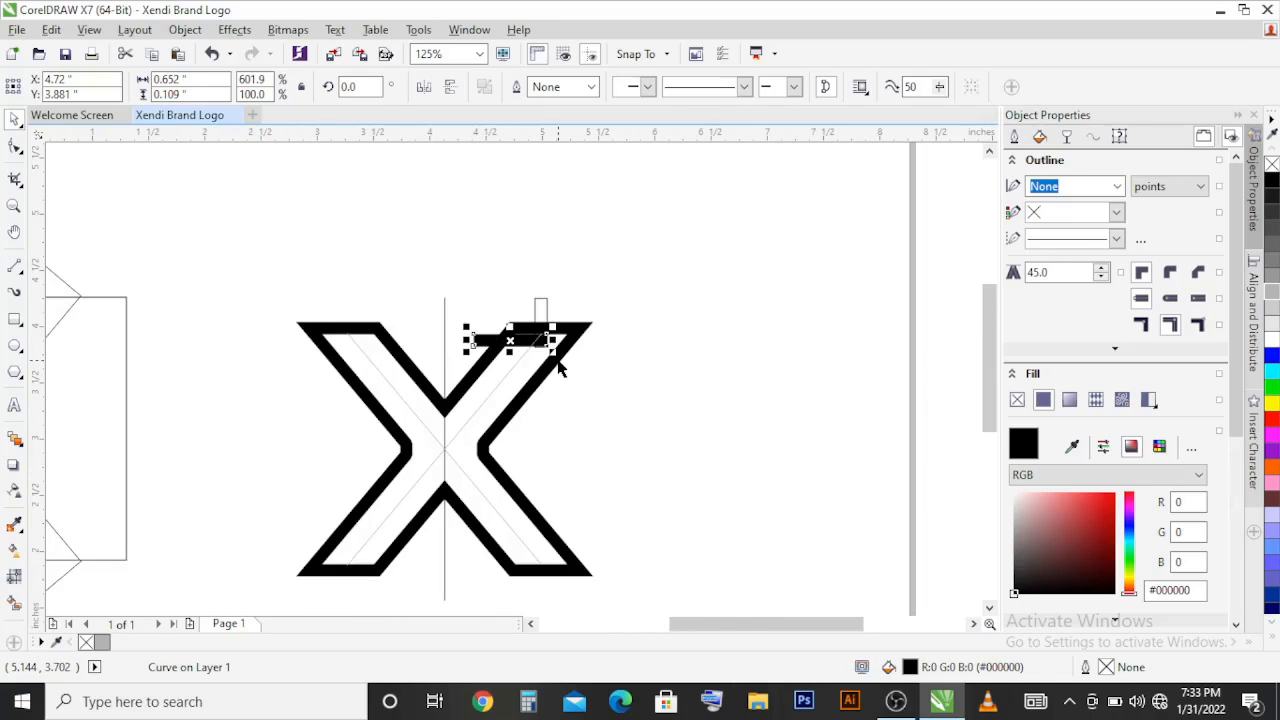
click(415, 540)
key(b)
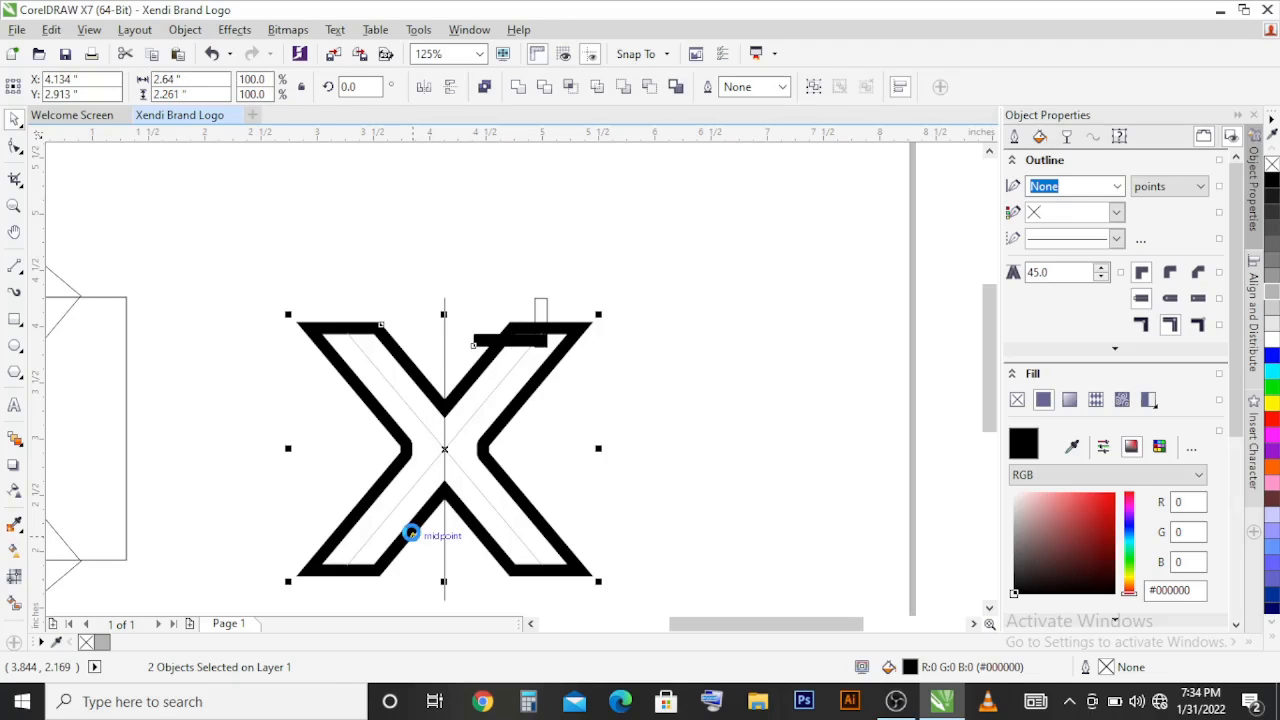
key(l)
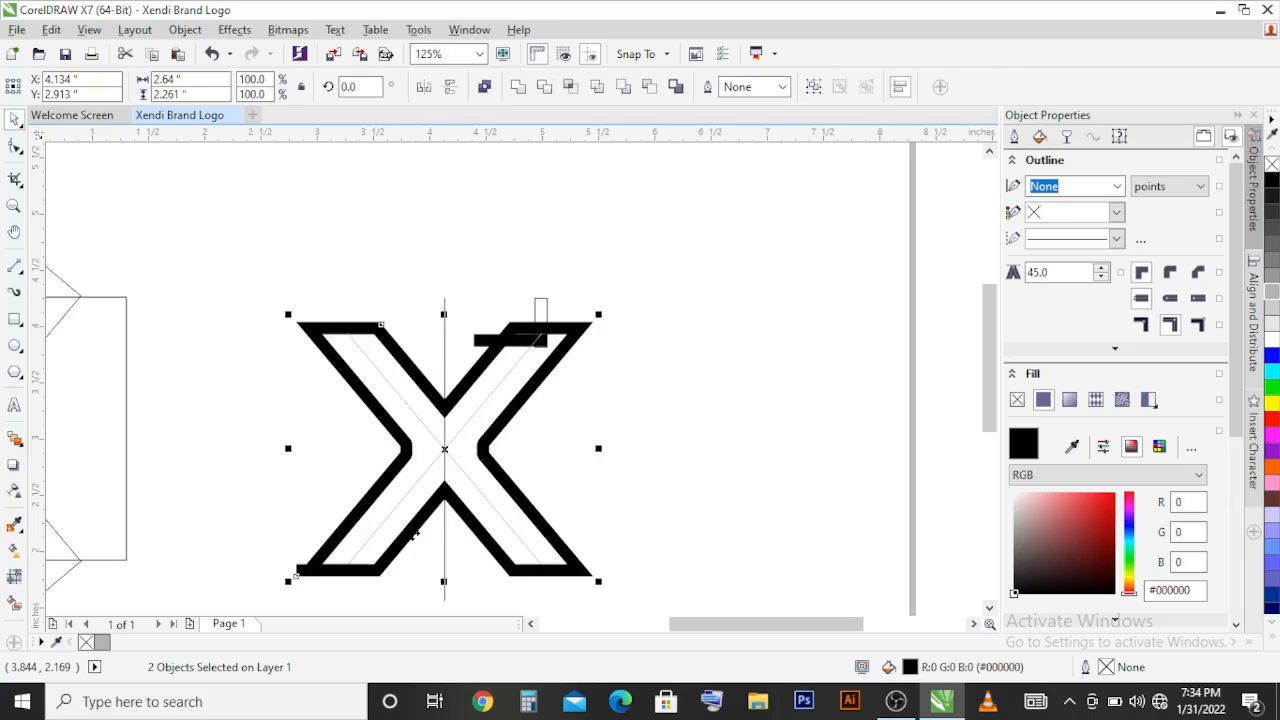
click(643, 491)
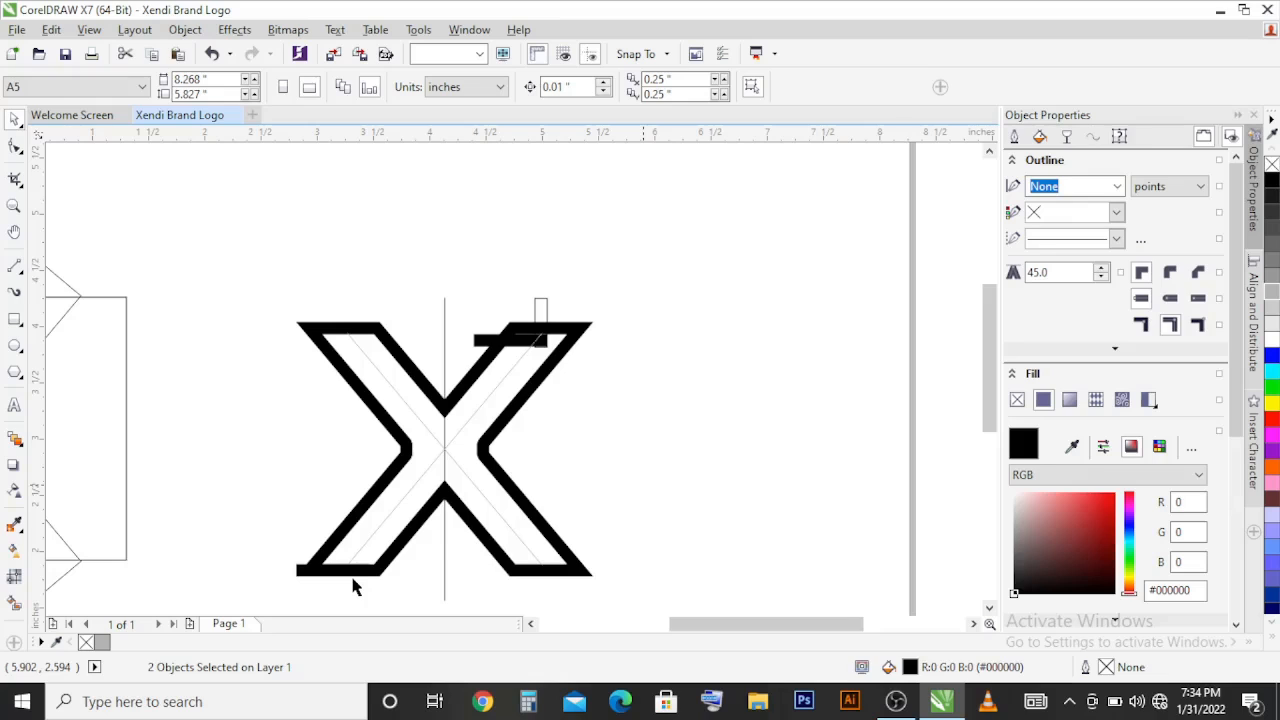
Step: Flip the copied bar up directly above the lower-left foot and shift it sideways across the leg's inner edge
click(352, 578)
scroll(352, 578, up, 2)
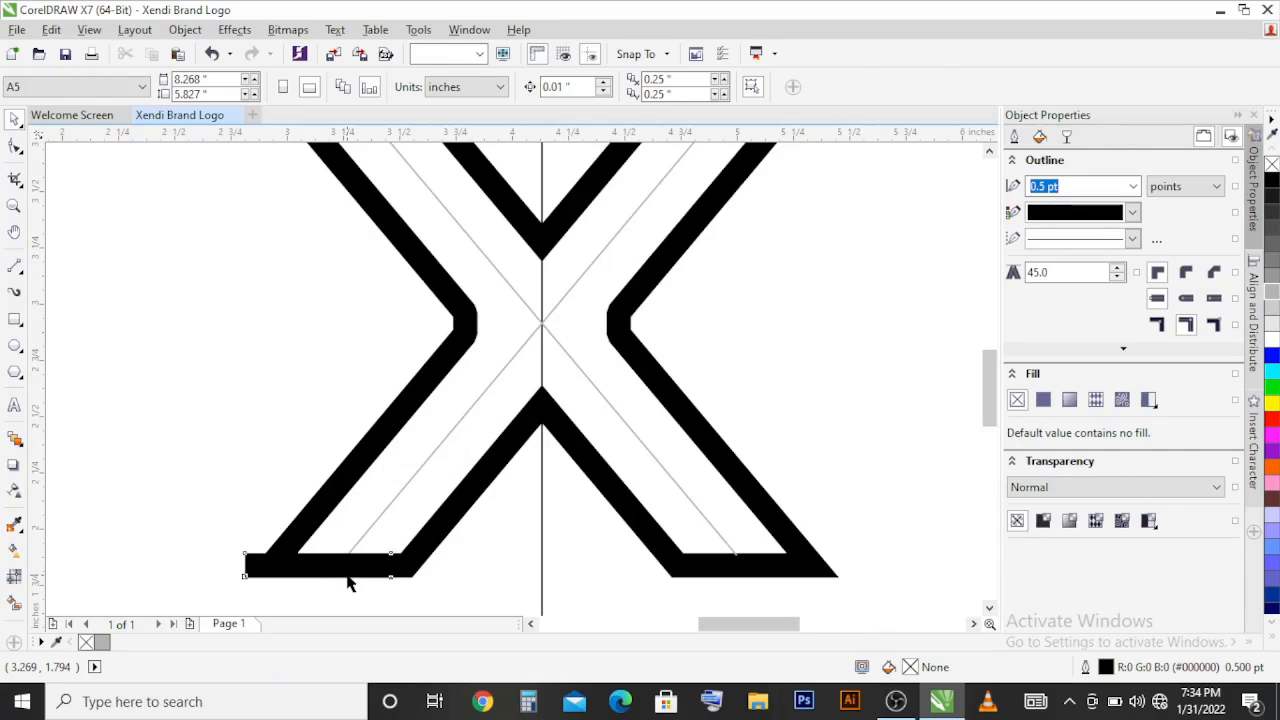
click(345, 580)
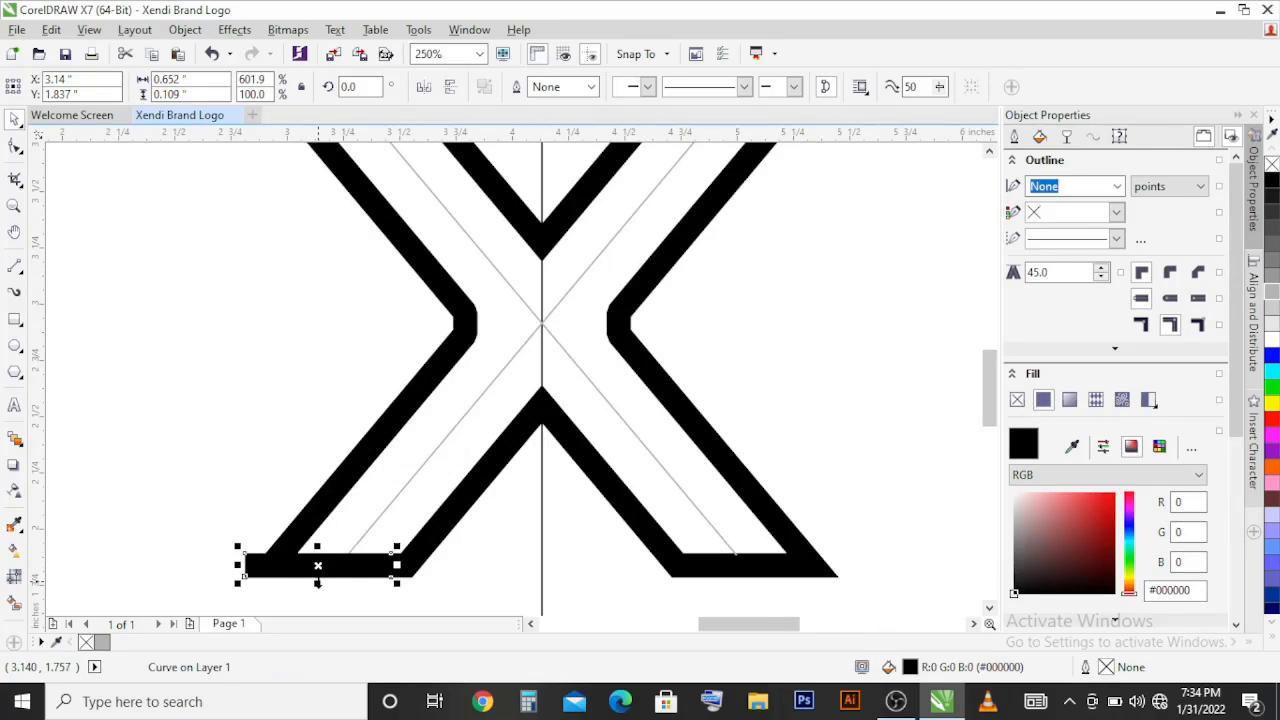
drag(317, 583, 334, 531)
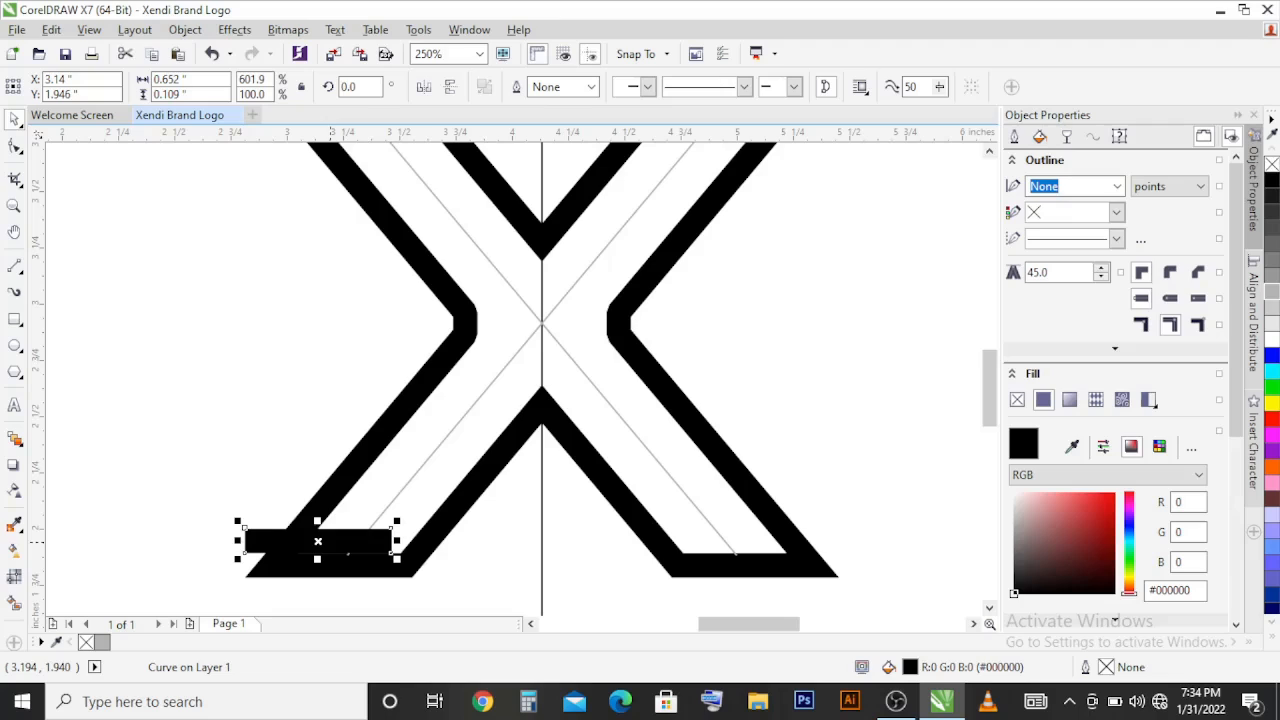
drag(317, 541, 441, 563)
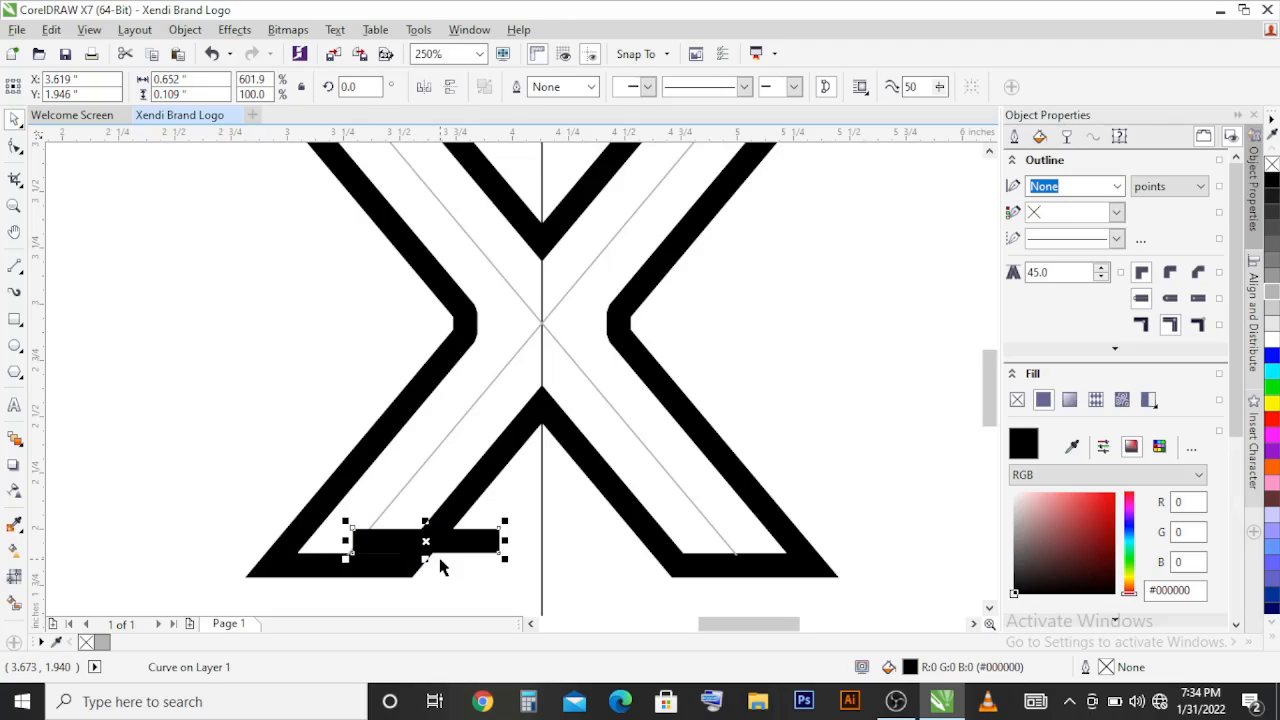
Step: Cut both black bars out of the X with Back Minus Front, opening gaps in the upper-right arm and lower-left leg
scroll(481, 497, down, 4)
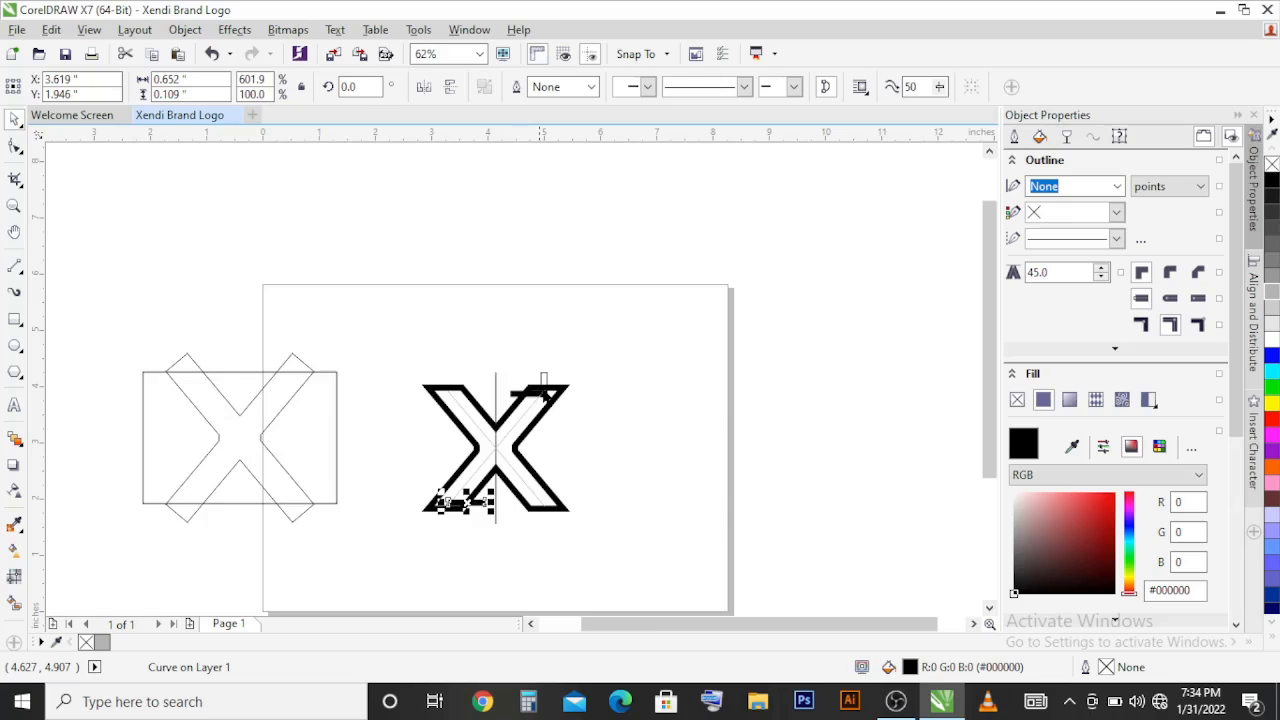
scroll(544, 395, up, 2)
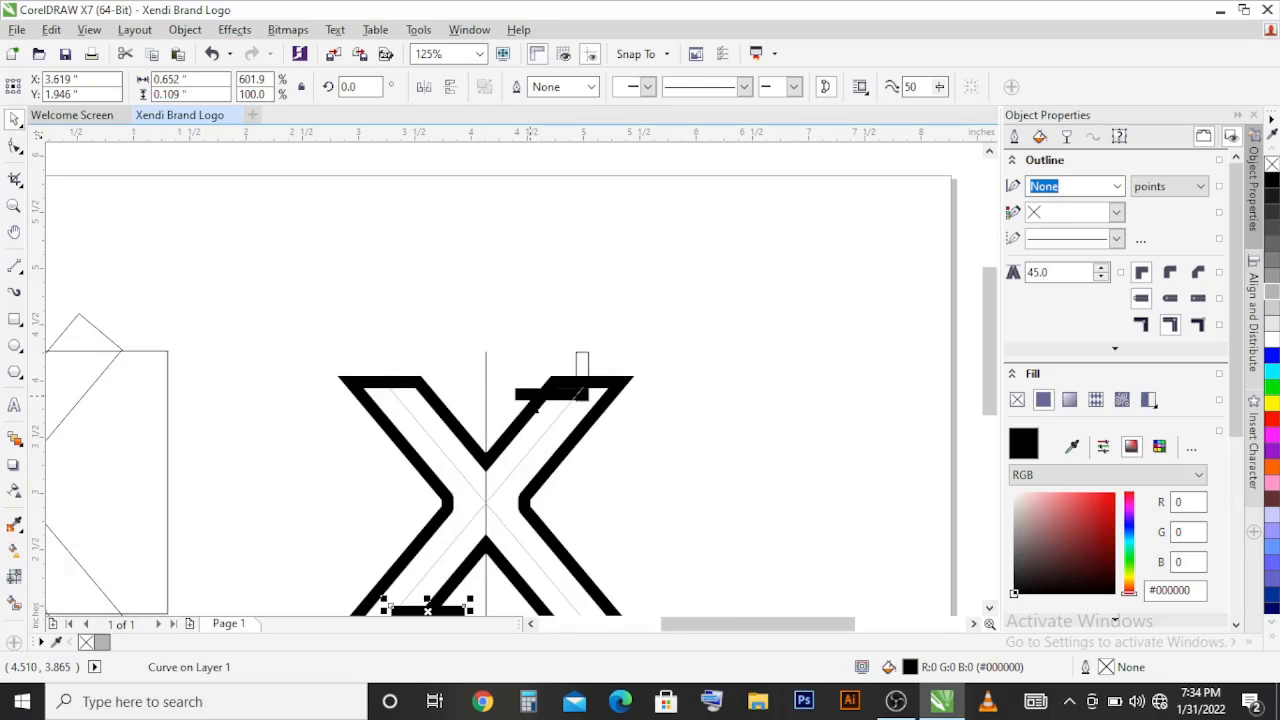
shift+click(530, 396)
shift+click(566, 382)
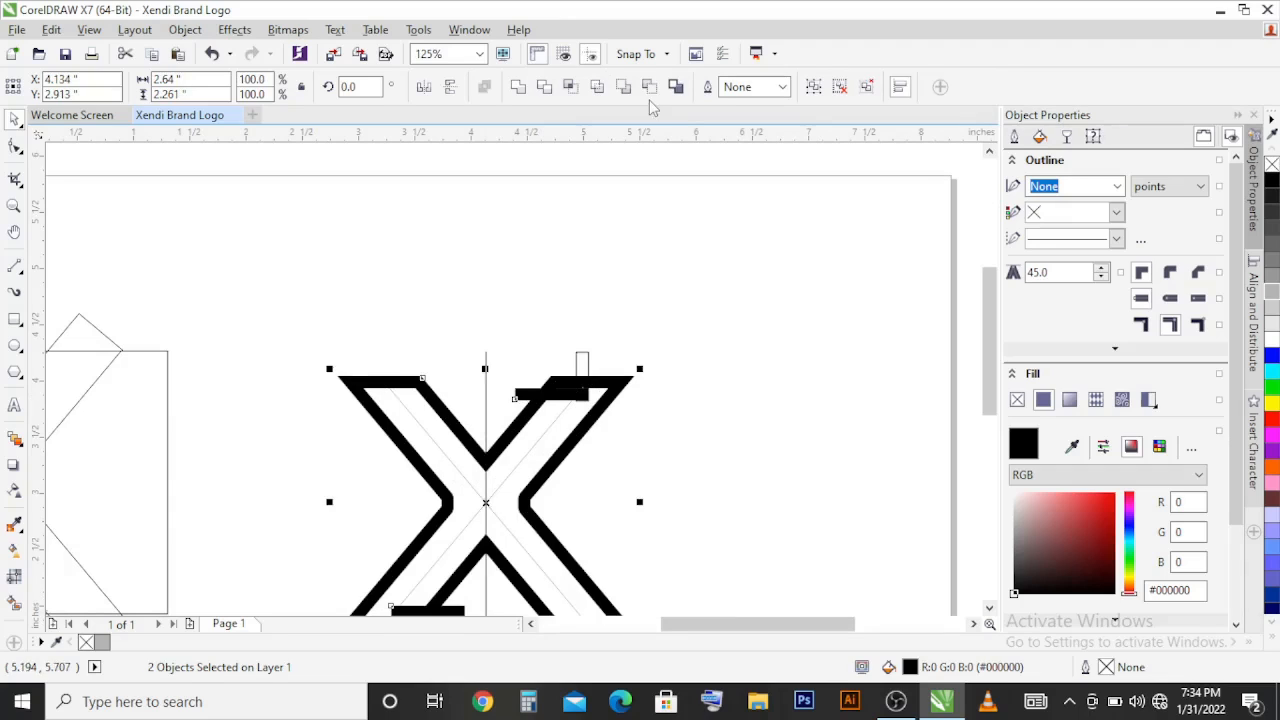
click(650, 87)
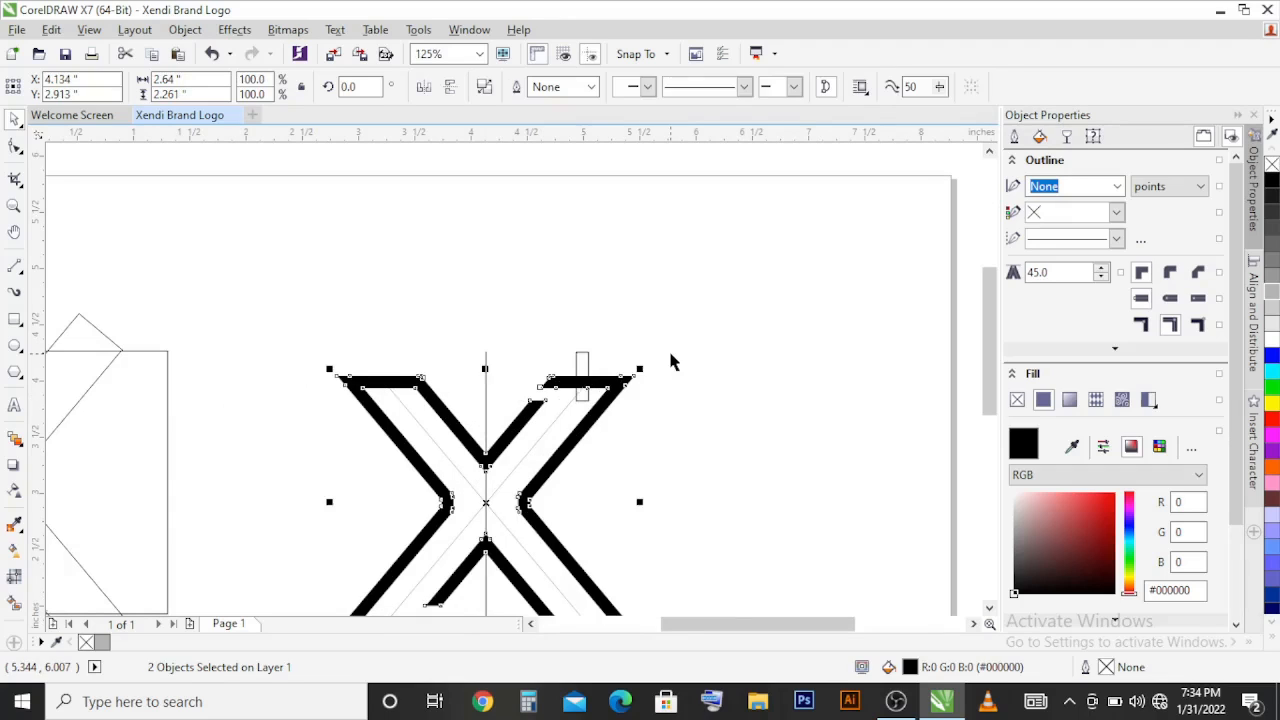
scroll(670, 360, down, 2)
click(671, 357)
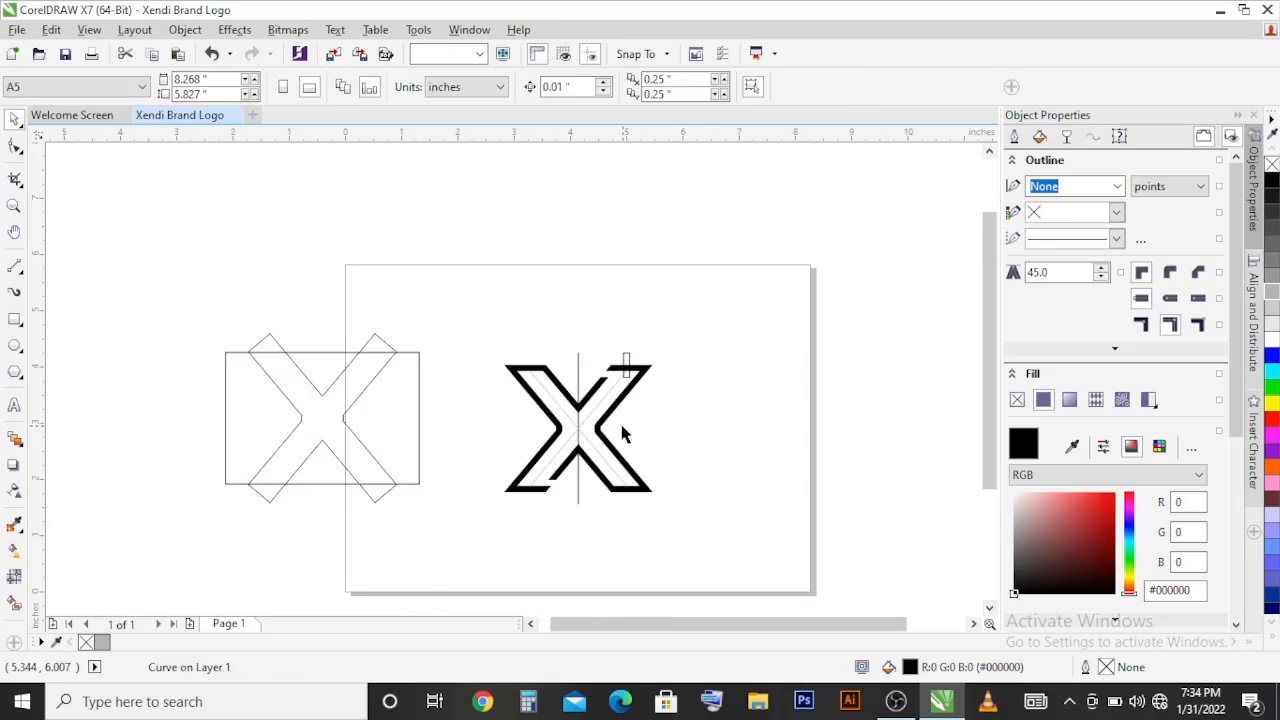
Step: Move the nodes of the lower inner V and its cut end up and left so its edge lies on the diagonal guide line
double_click(605, 437)
scroll(576, 460, up, 3)
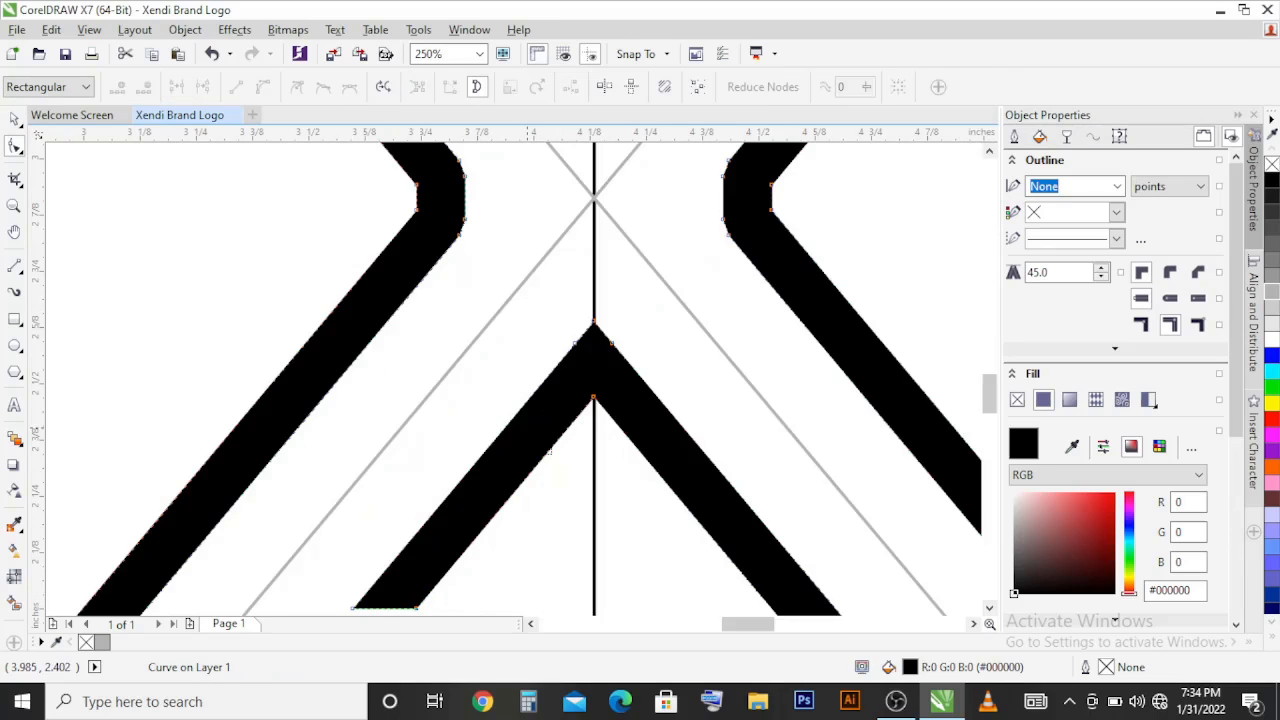
scroll(662, 290, up, 2)
scroll(663, 294, down, 2)
drag(663, 295, 498, 466)
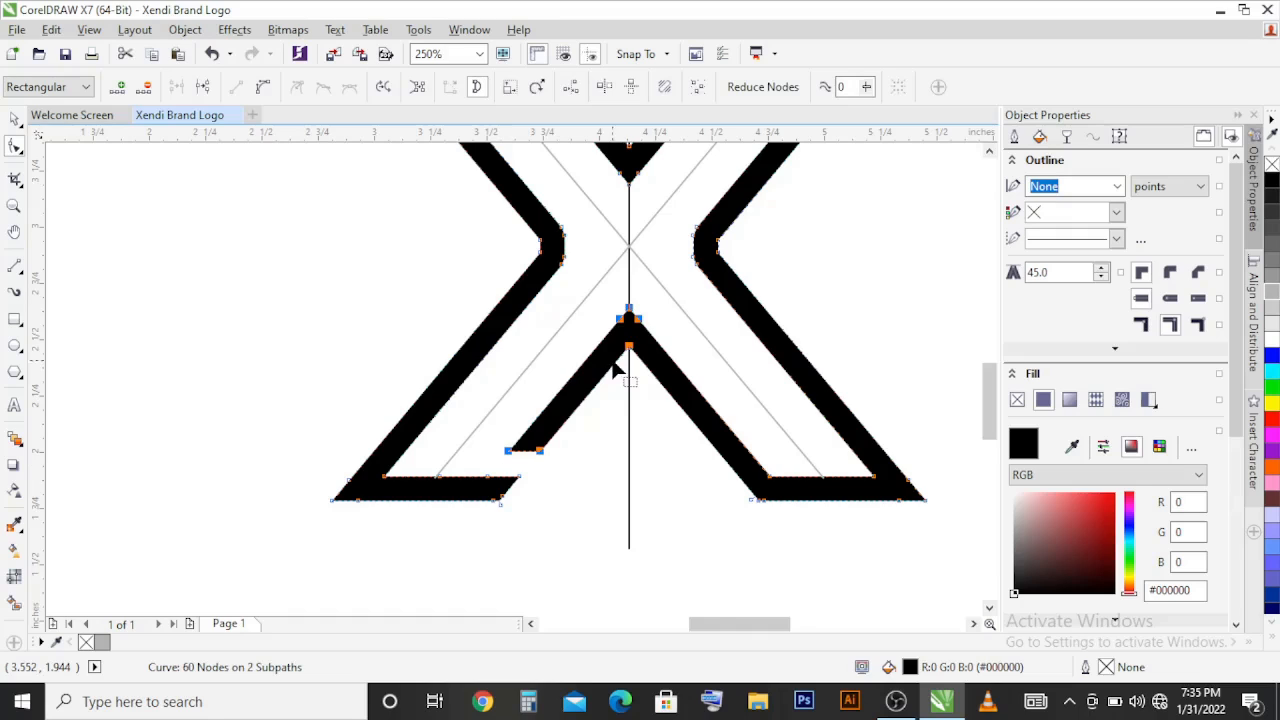
scroll(624, 326, up, 2)
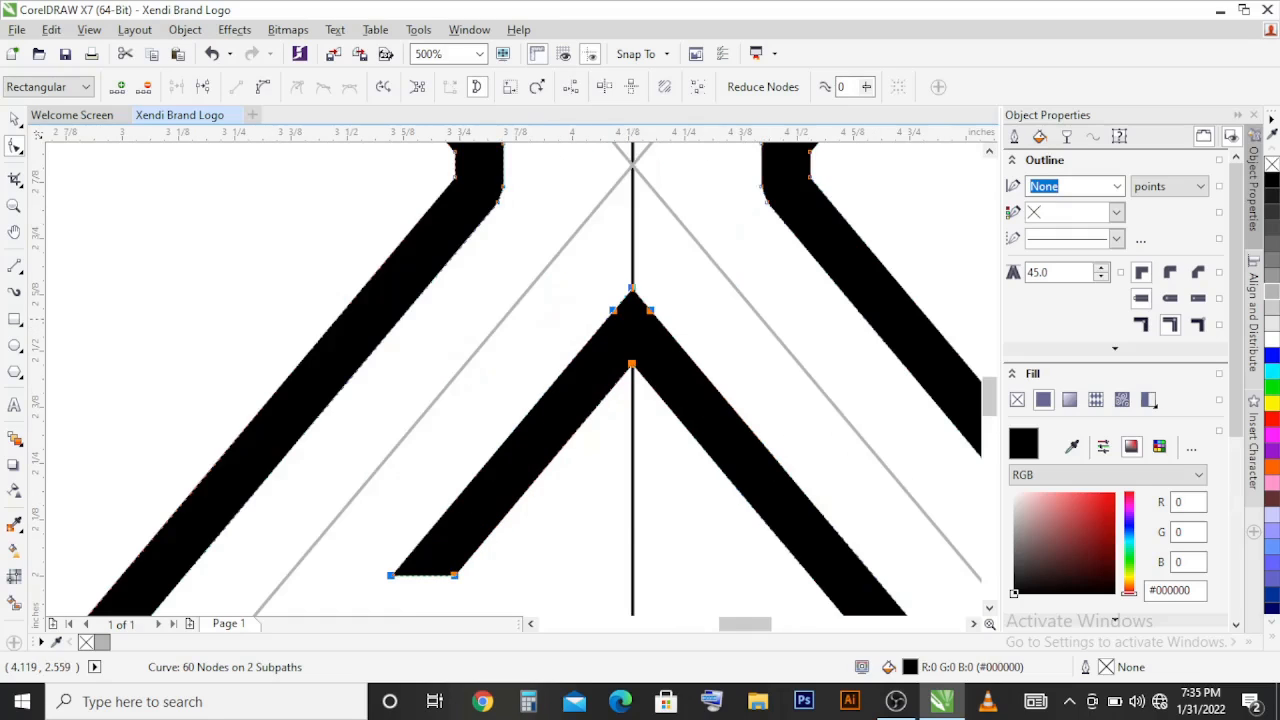
drag(611, 308, 561, 248)
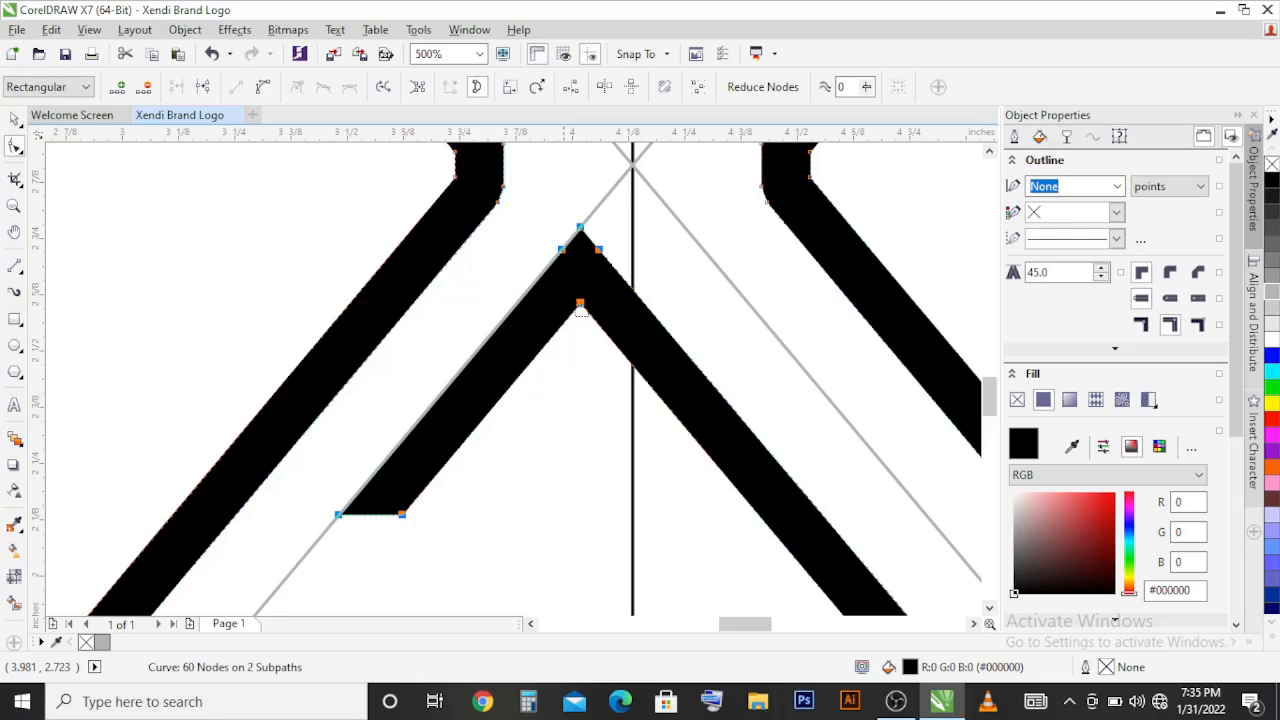
Step: Duplicate the right half of the X, fill the copy with 30% Black, and mirror it vertically and horizontally
scroll(565, 382, down, 2)
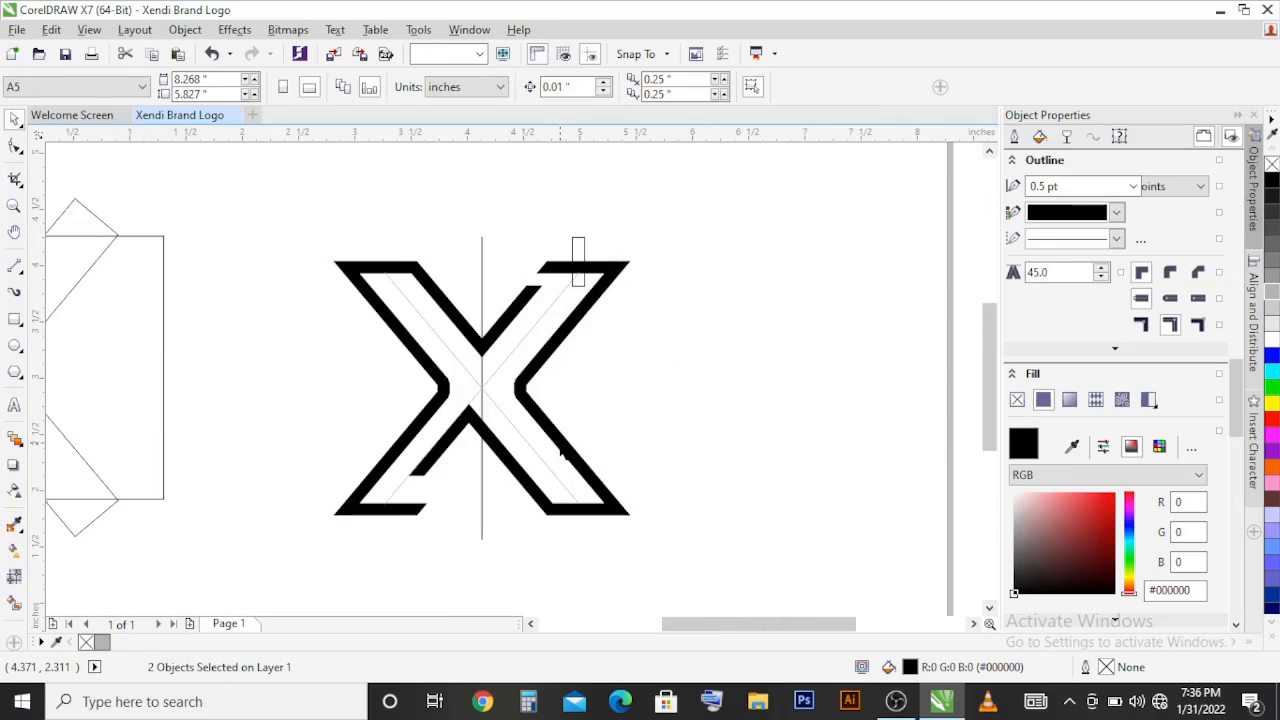
click(562, 451)
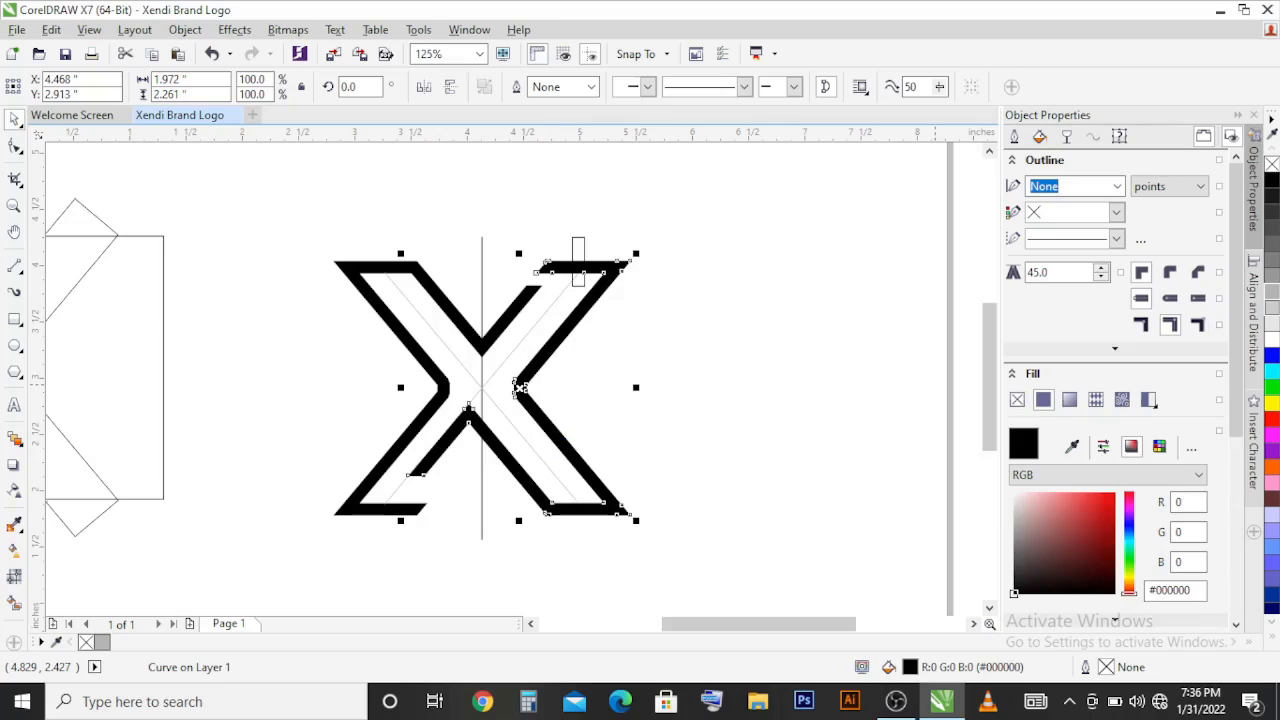
click(1272, 296)
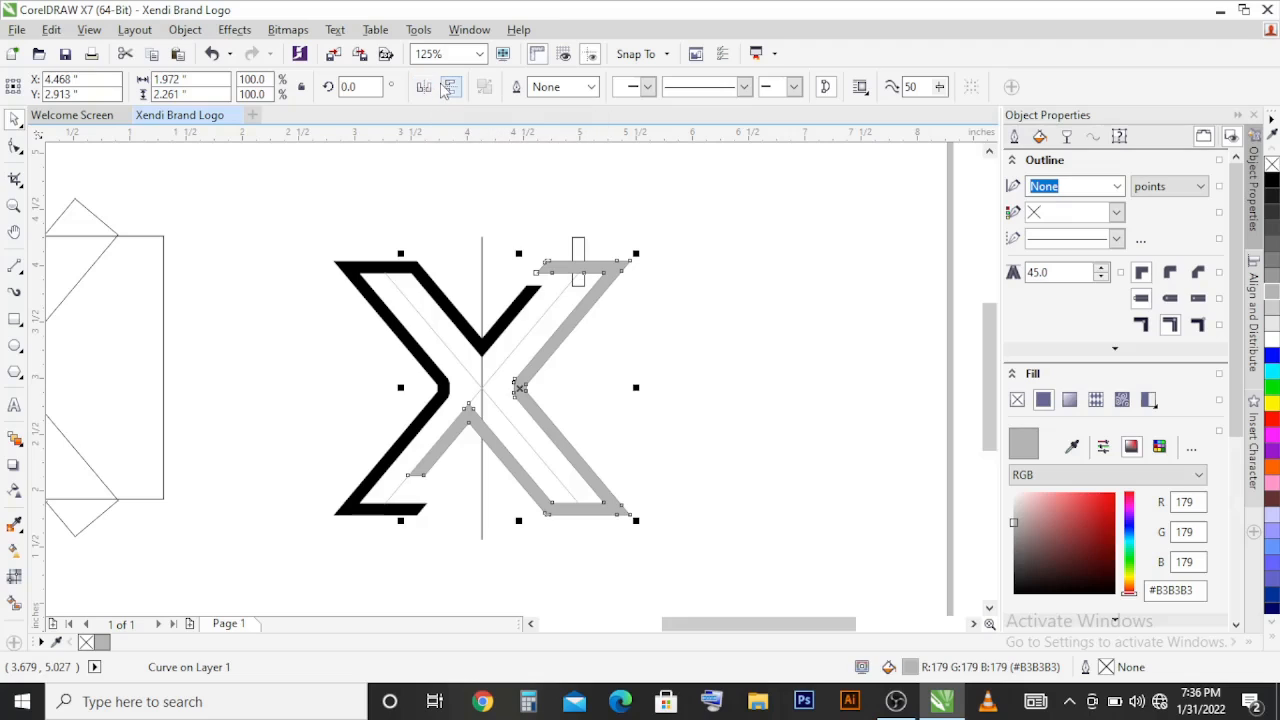
click(447, 89)
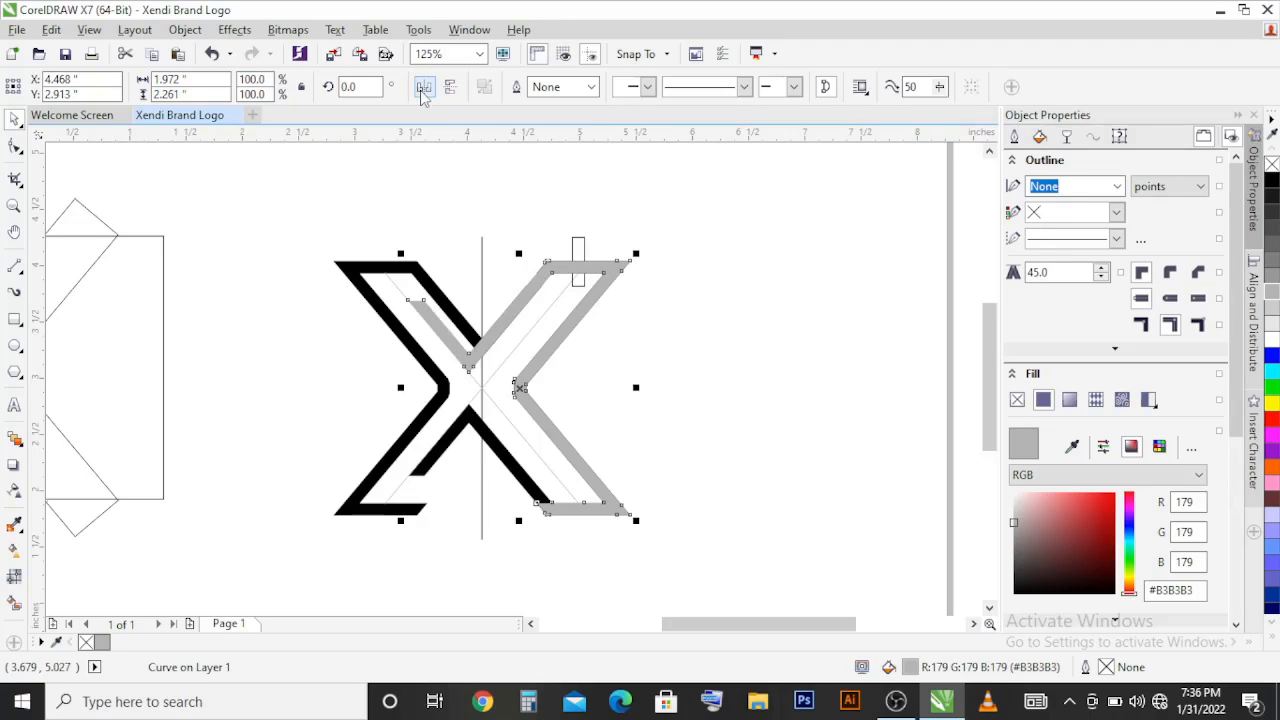
click(416, 89)
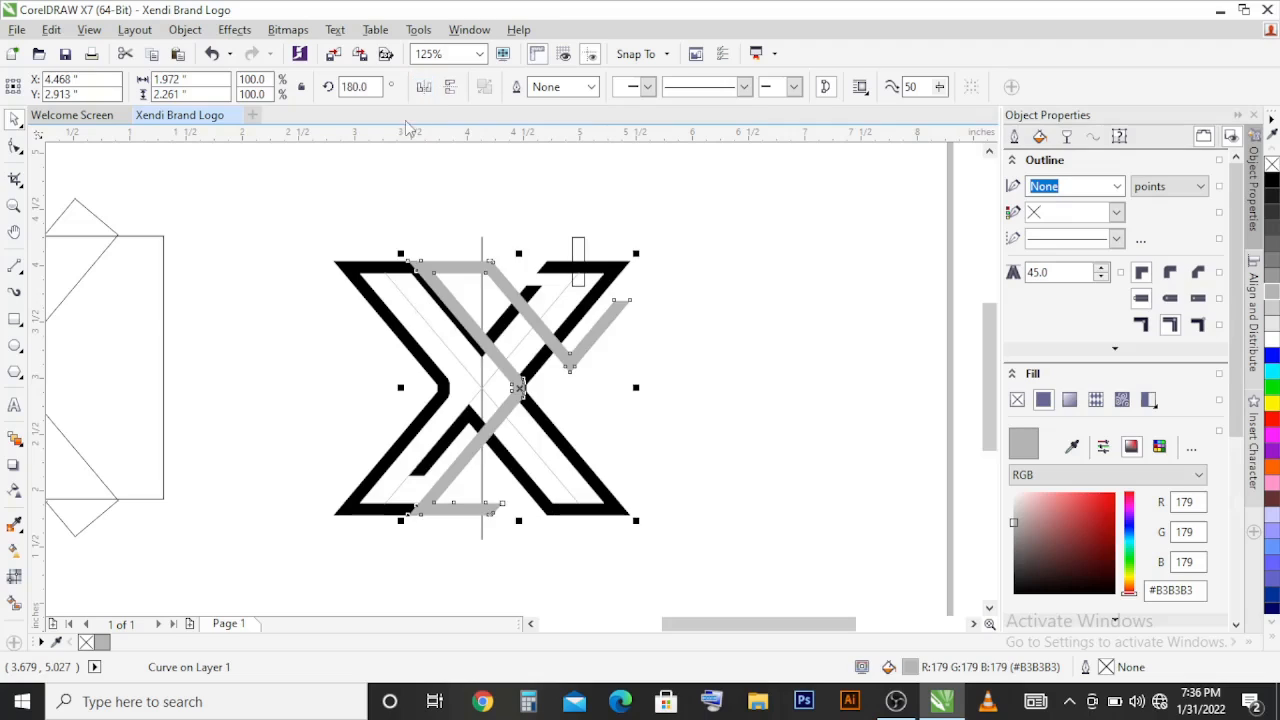
Step: Align the grey mirrored copy to the left edge of the black left half so it lies over it
shift+click(380, 280)
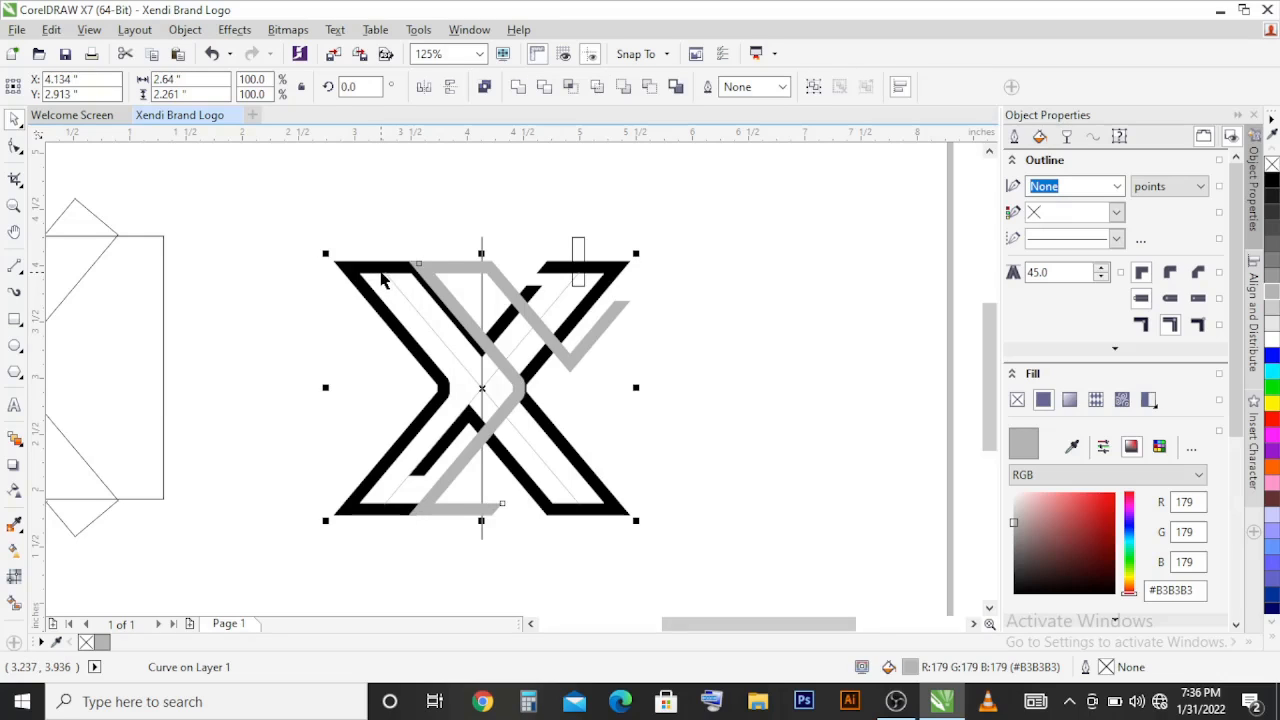
drag(382, 273, 380, 271)
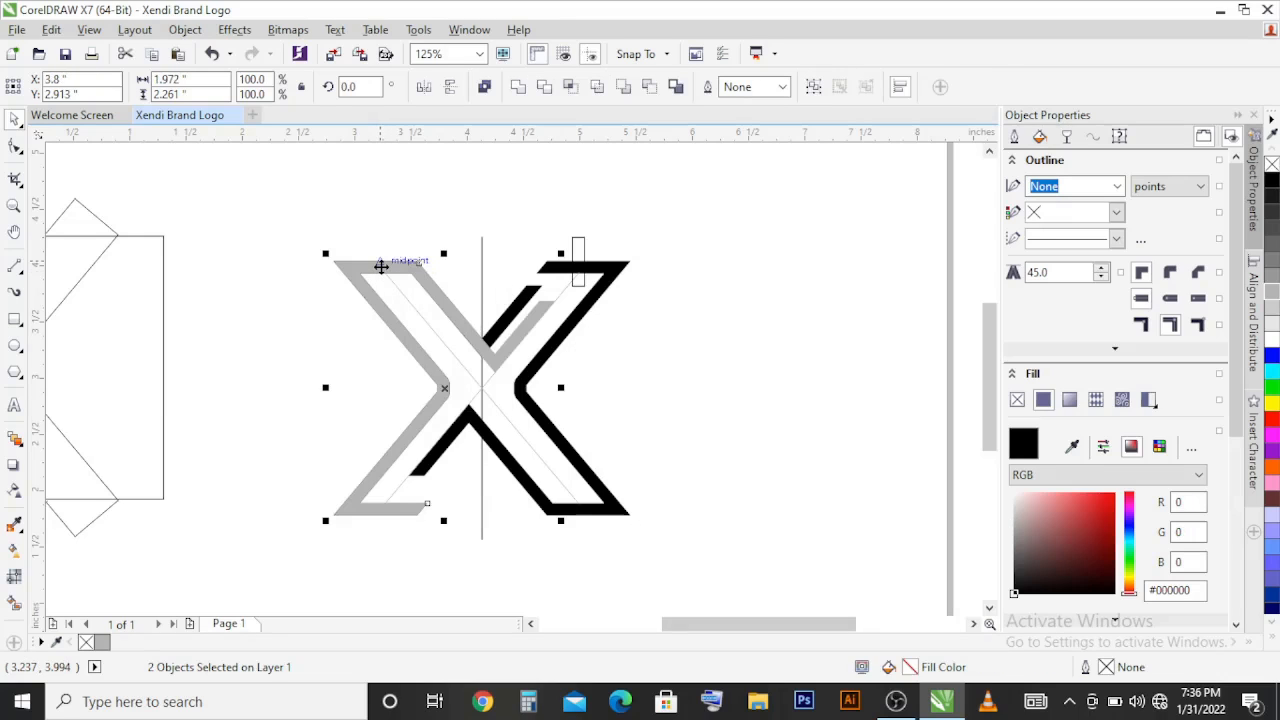
click(420, 346)
Step: Draw a rectangle about 0.88 by 0.59 inches across the upper-right arm and intersect it with the black right half
scroll(420, 346, up, 2)
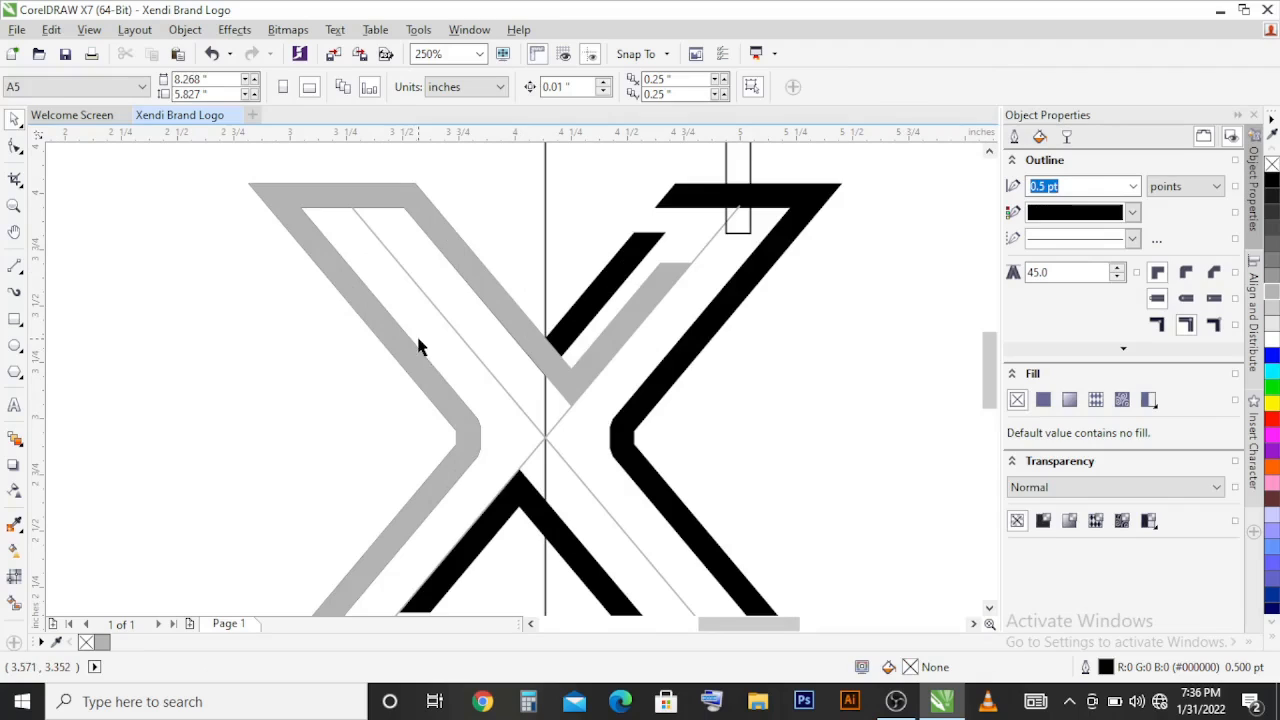
click(580, 340)
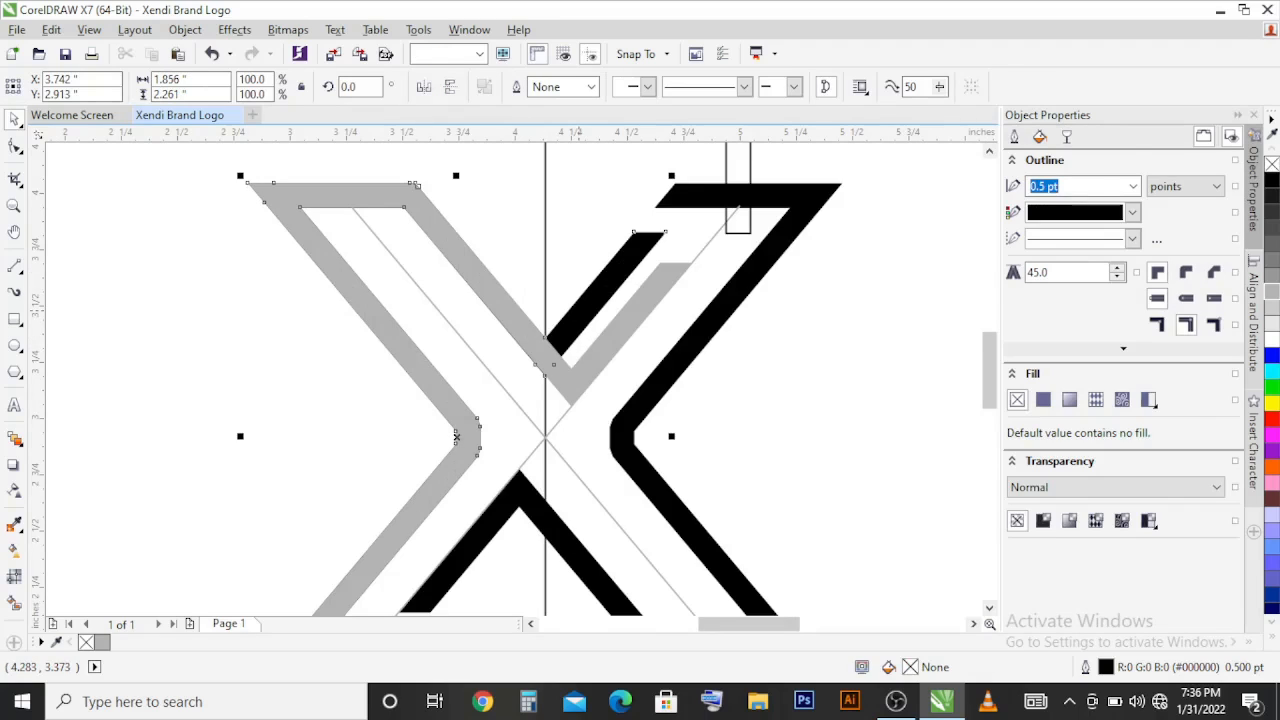
key(ctrl+shift+q)
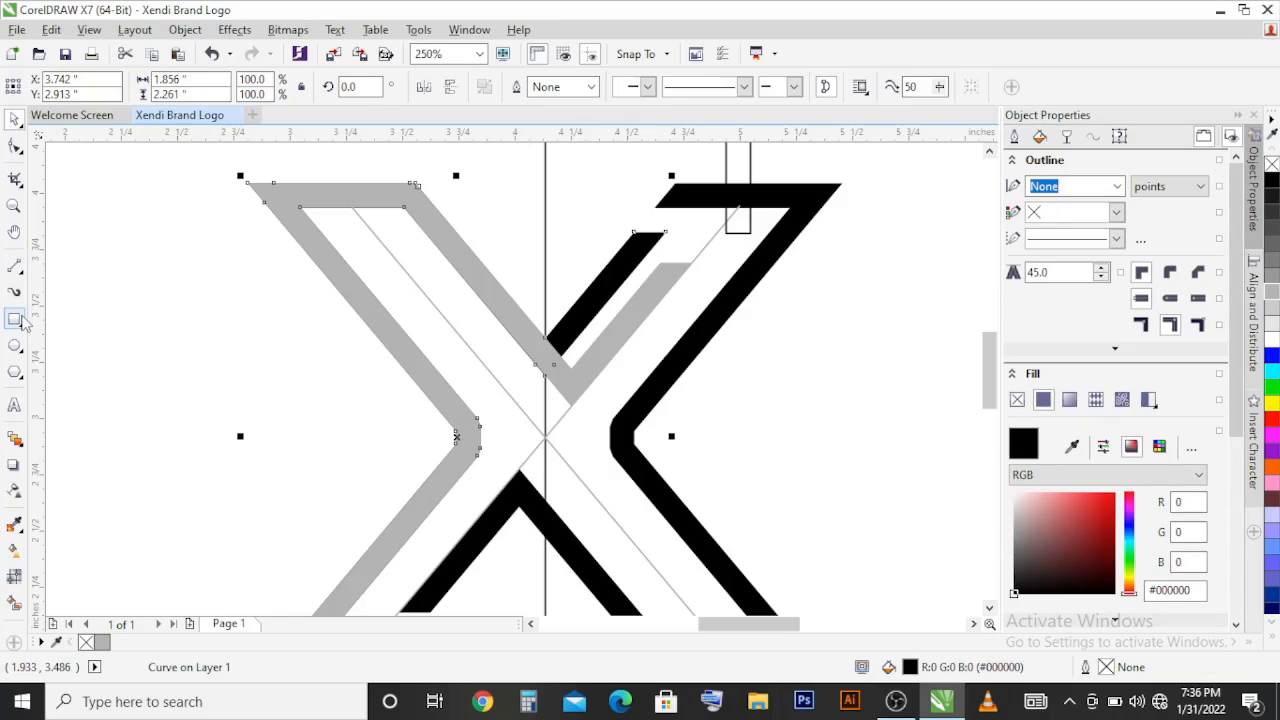
click(18, 320)
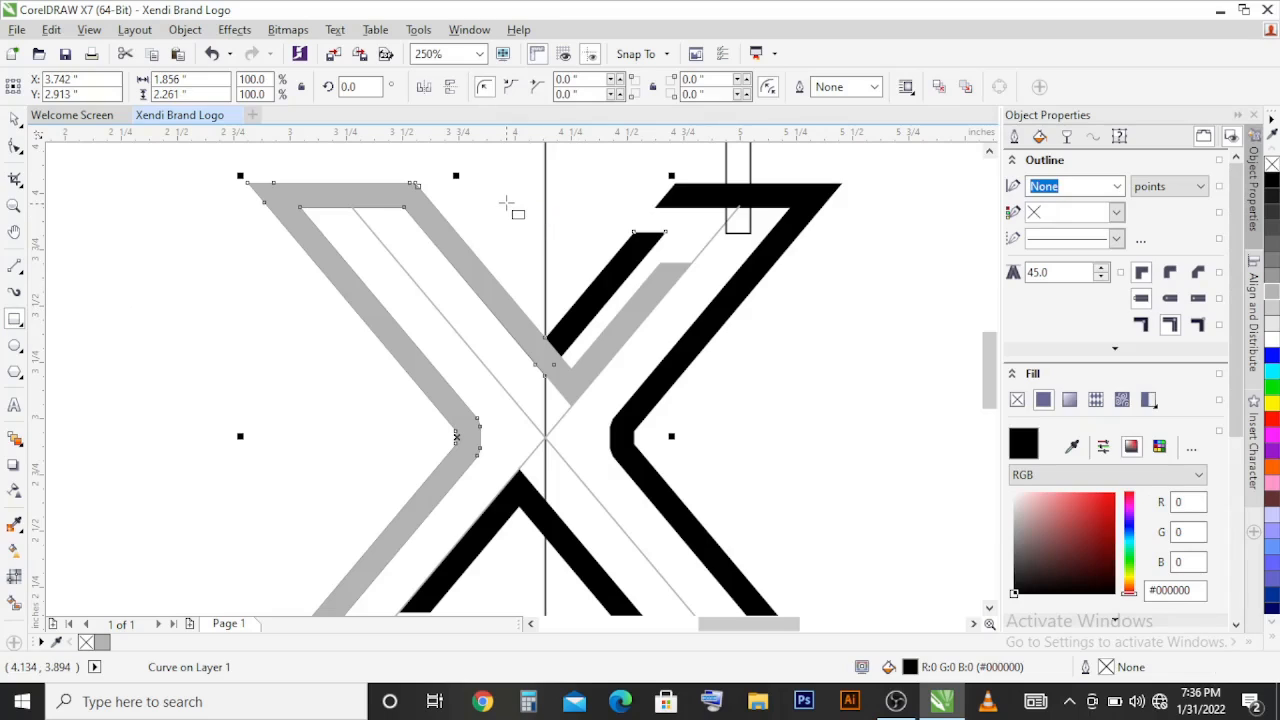
drag(515, 204, 681, 334)
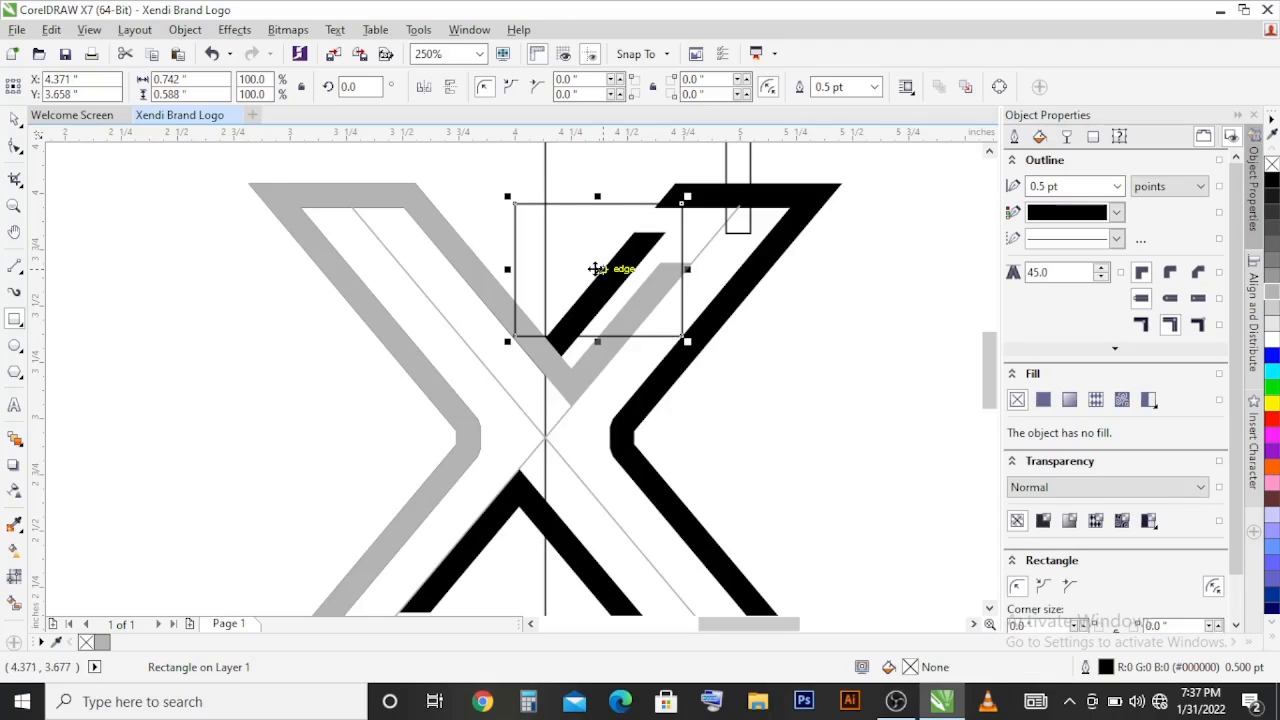
drag(597, 269, 700, 310)
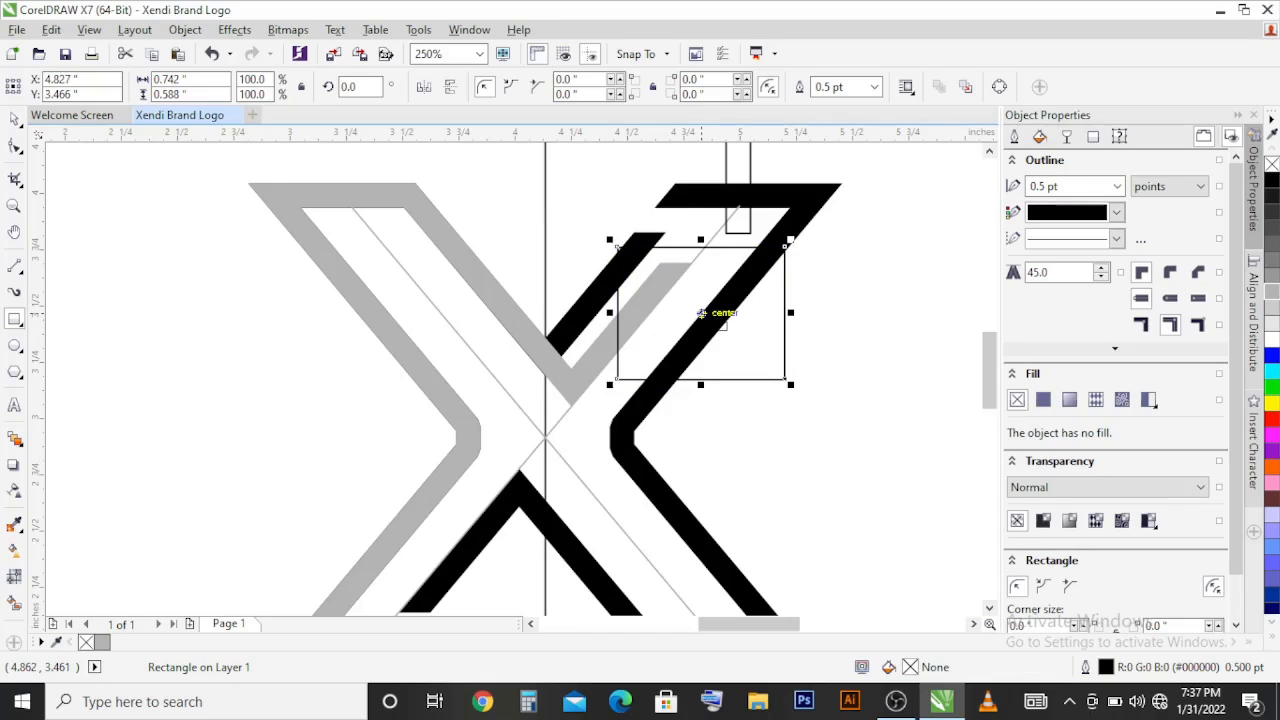
drag(791, 313, 832, 324)
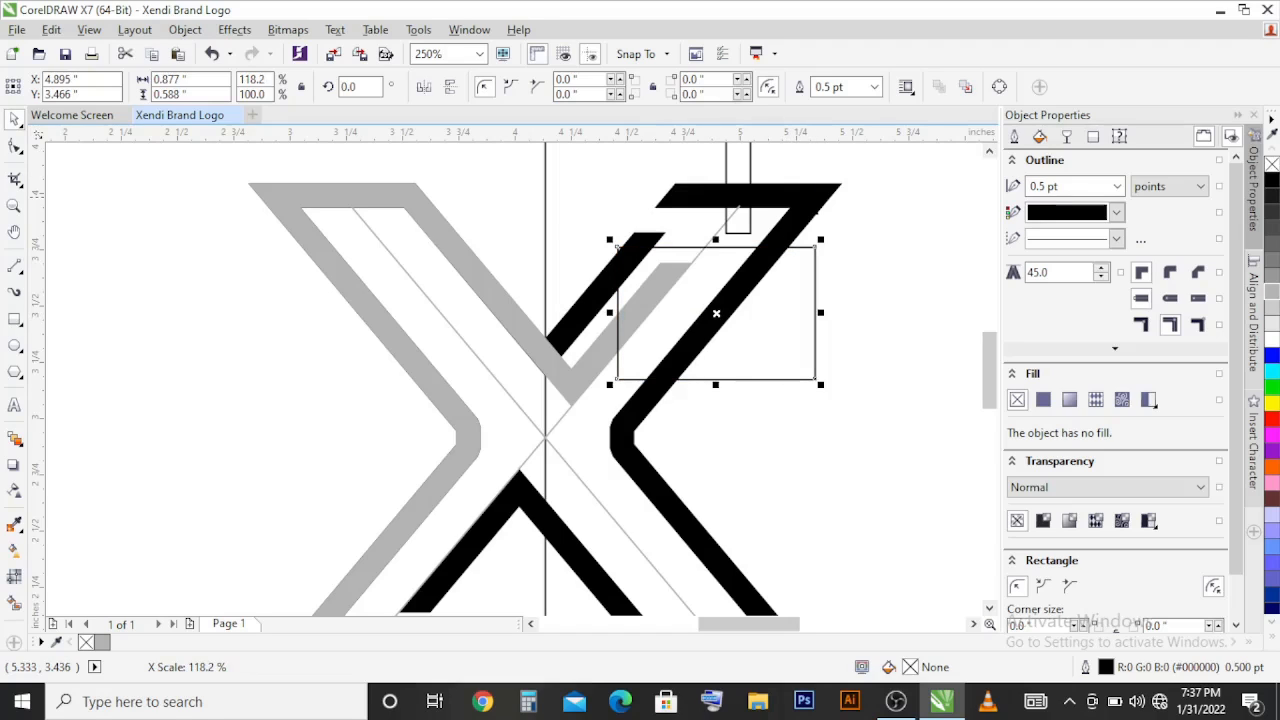
shift+click(809, 197)
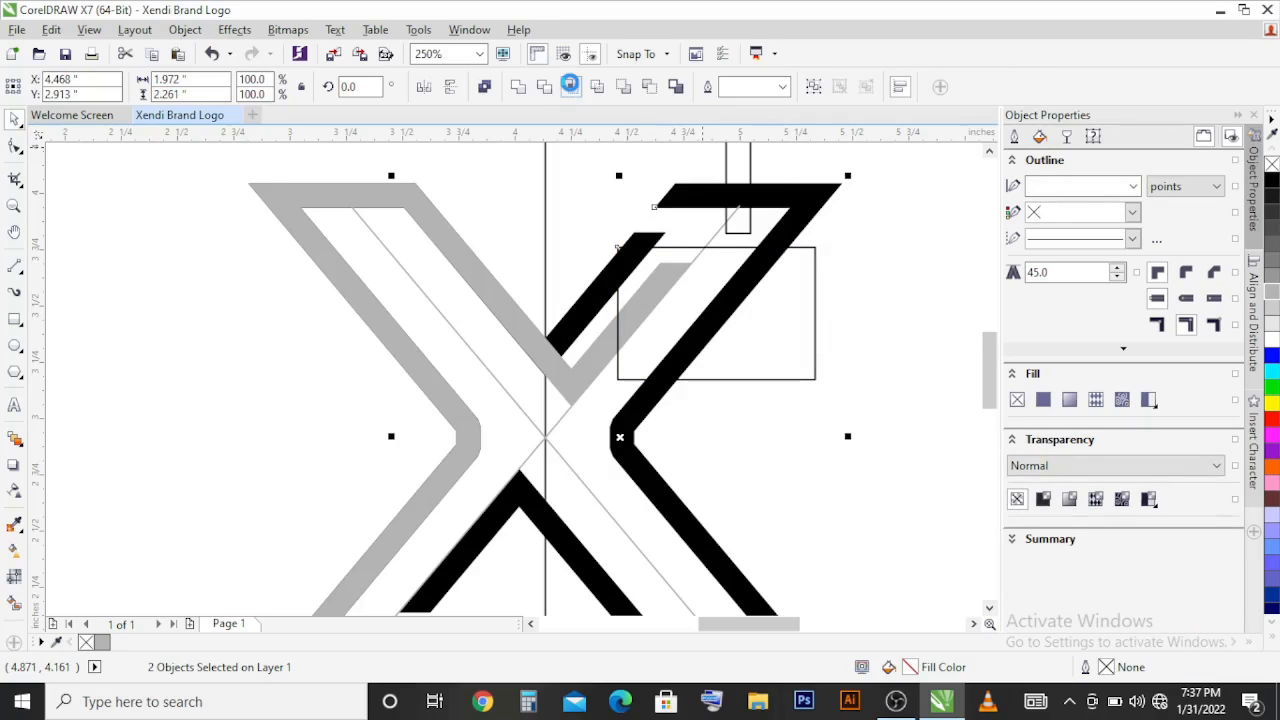
click(570, 86)
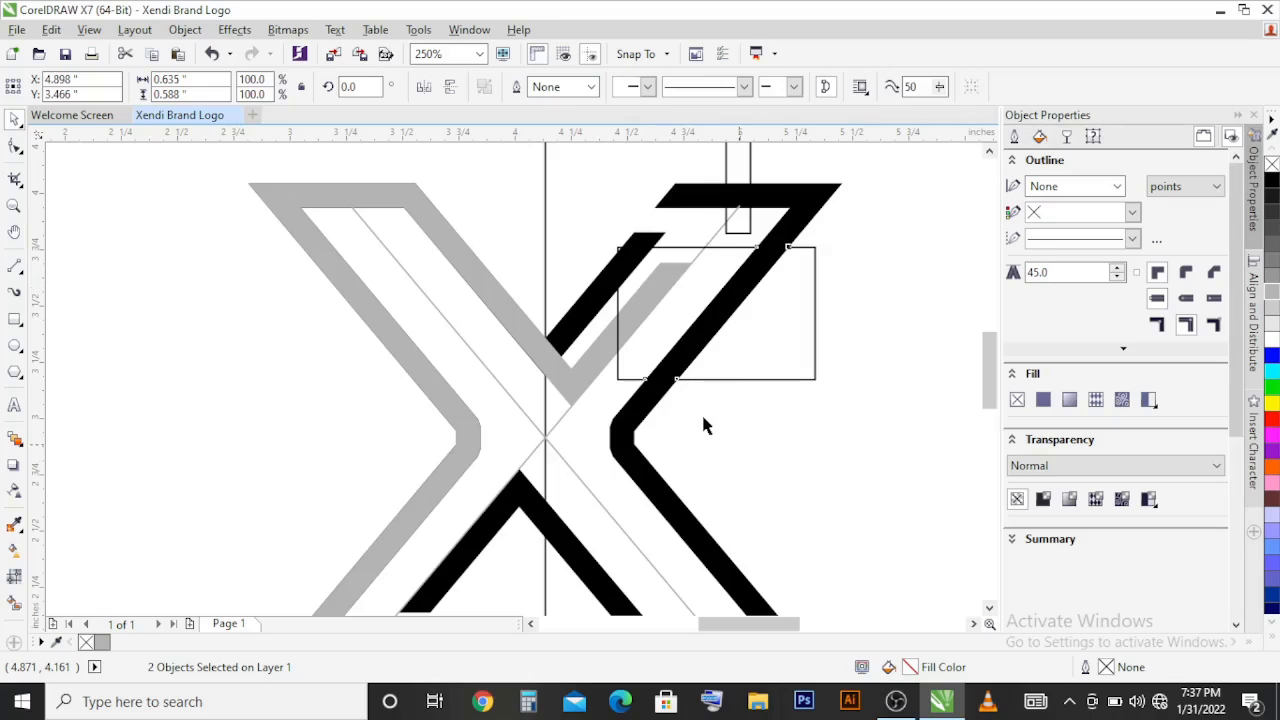
Step: Delete the original black left half lying beneath the grey copy
click(456, 437)
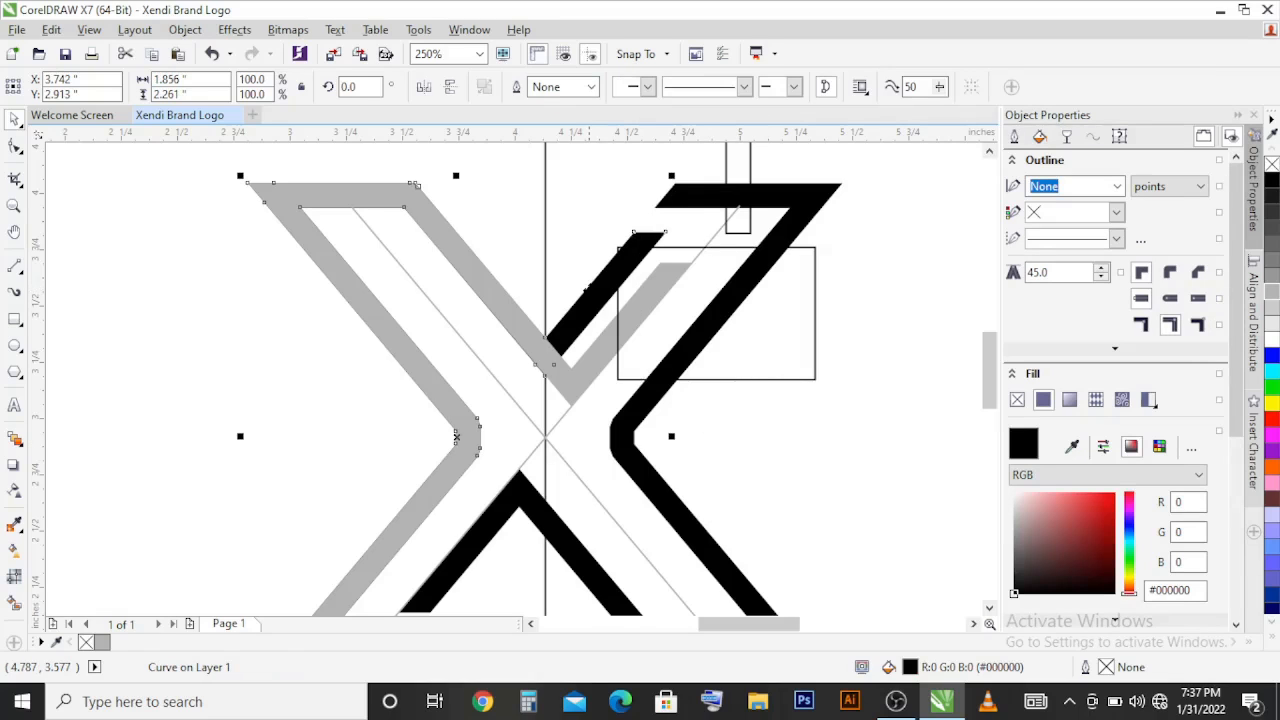
right_click(591, 196)
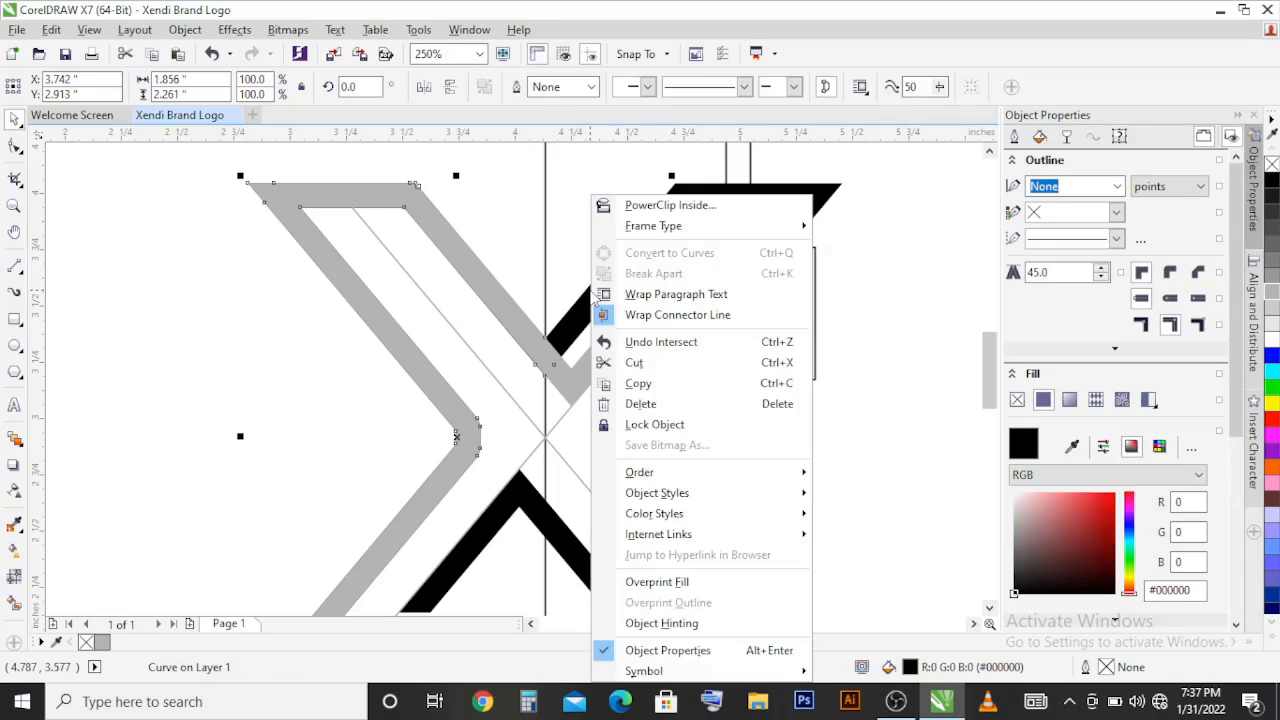
click(651, 406)
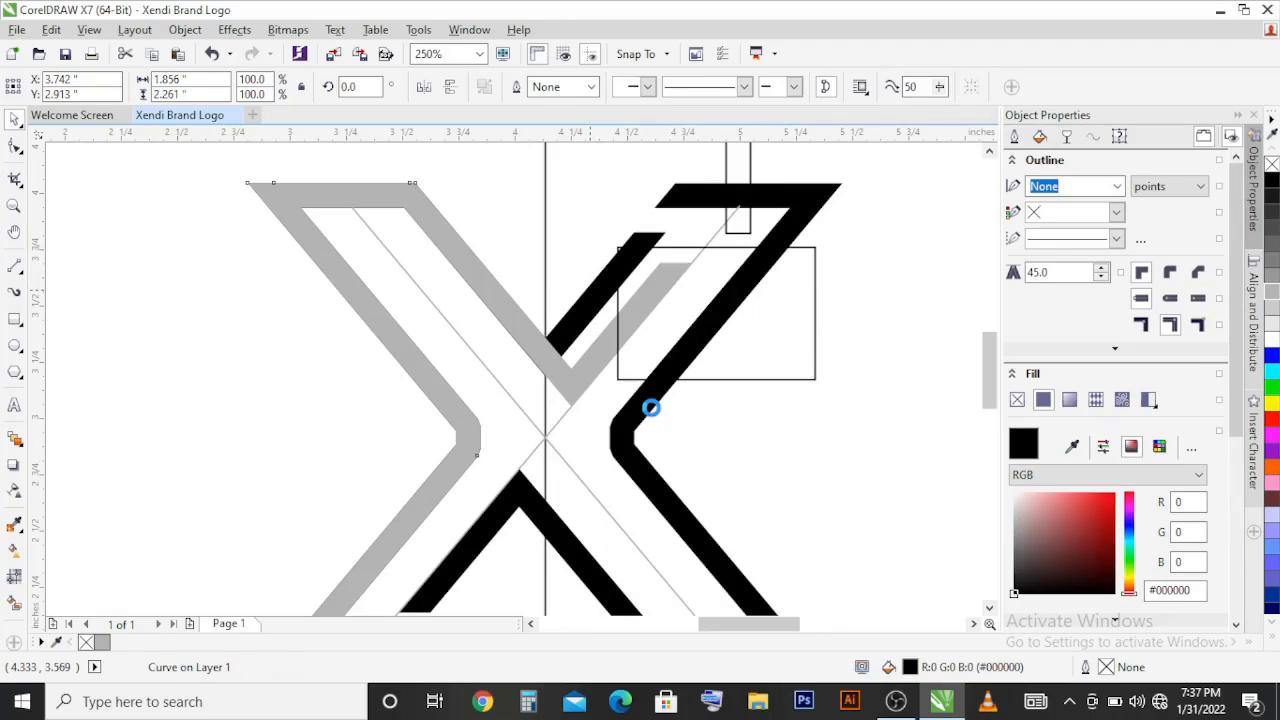
Step: Move the intersected diagonal segment up and left to join the cut end of the upper-right arm's top bar
scroll(651, 410, down, 2)
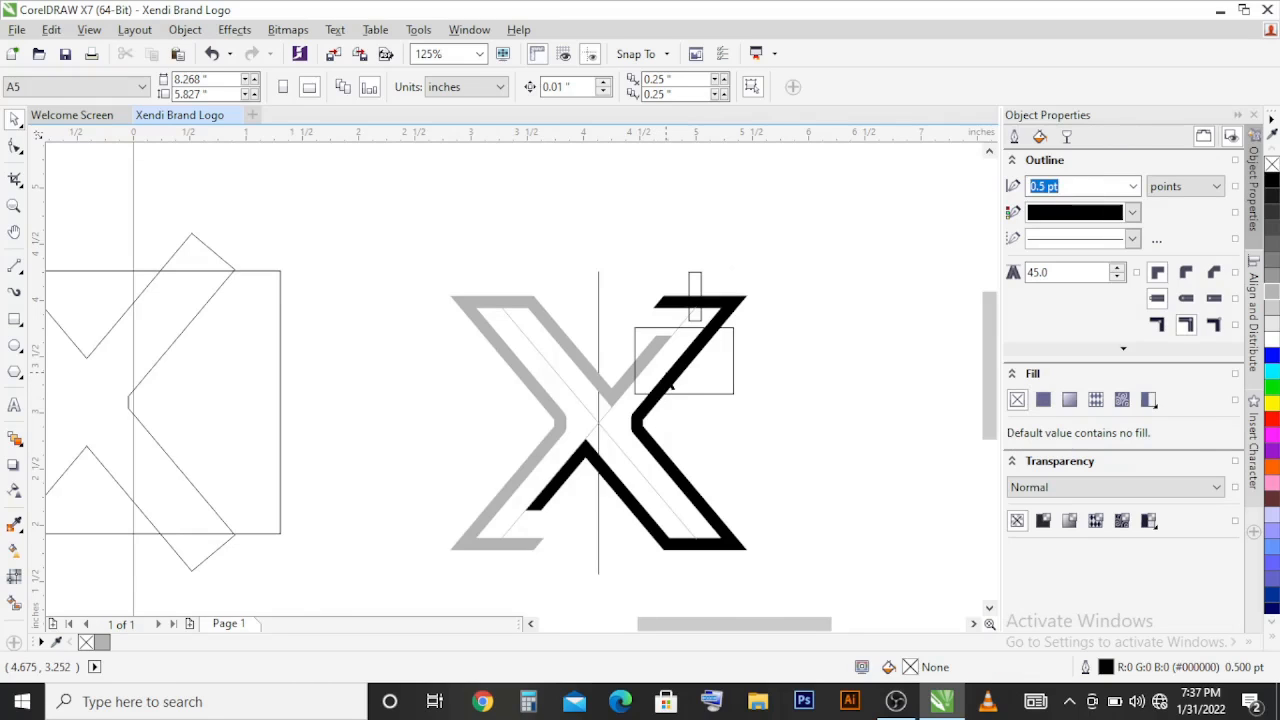
click(680, 374)
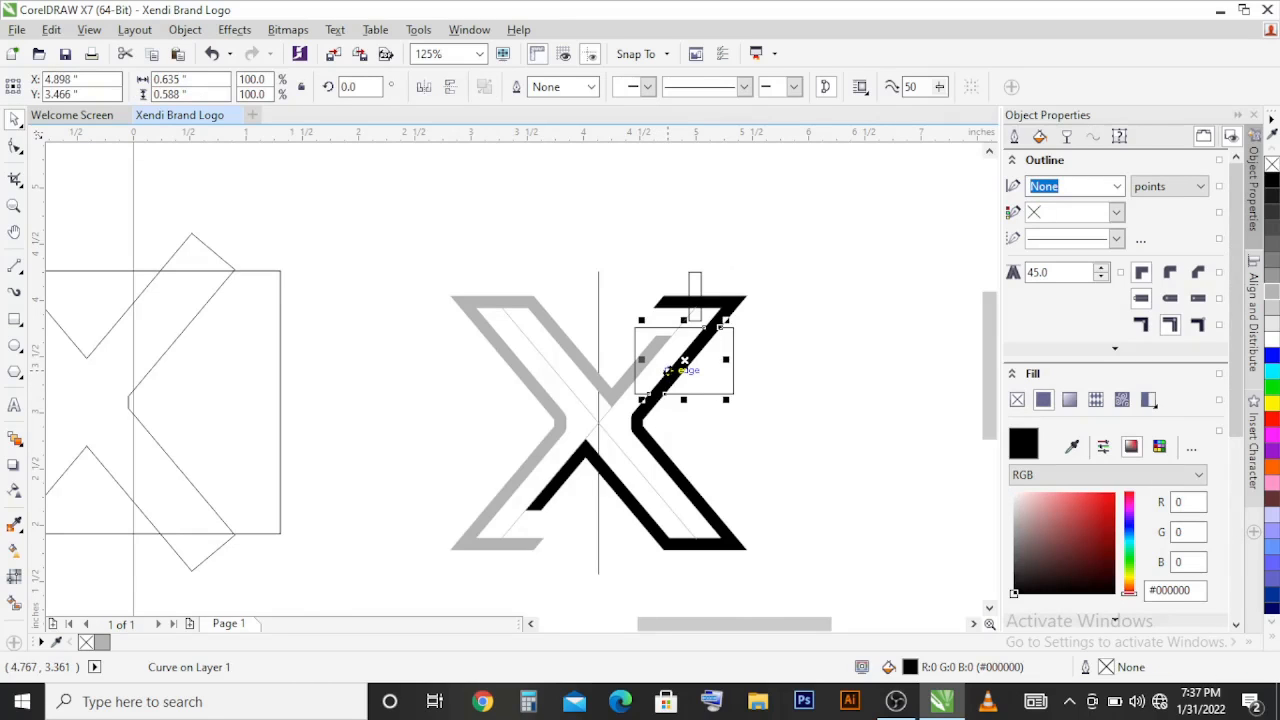
drag(670, 372, 609, 346)
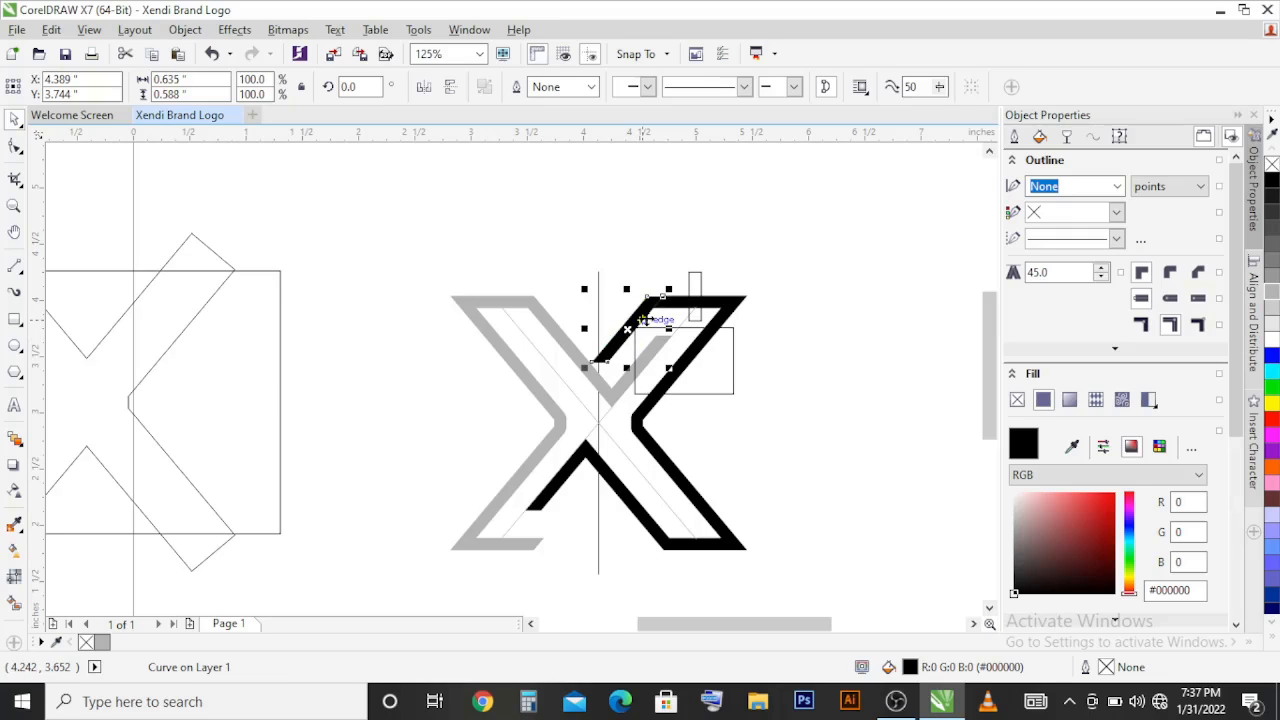
Step: Extend the segment's two lower end nodes diagonally down so the bar runs across the grey inner arm
scroll(645, 318, up, 2)
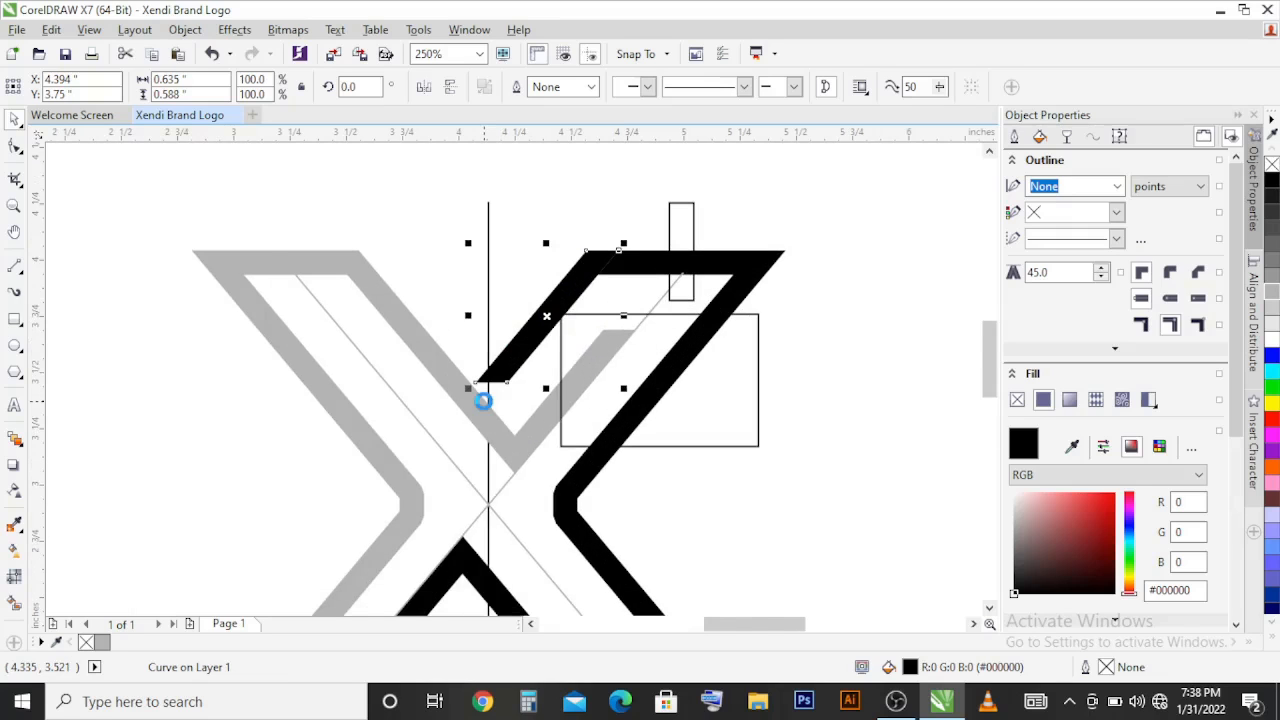
scroll(483, 400, up, 4)
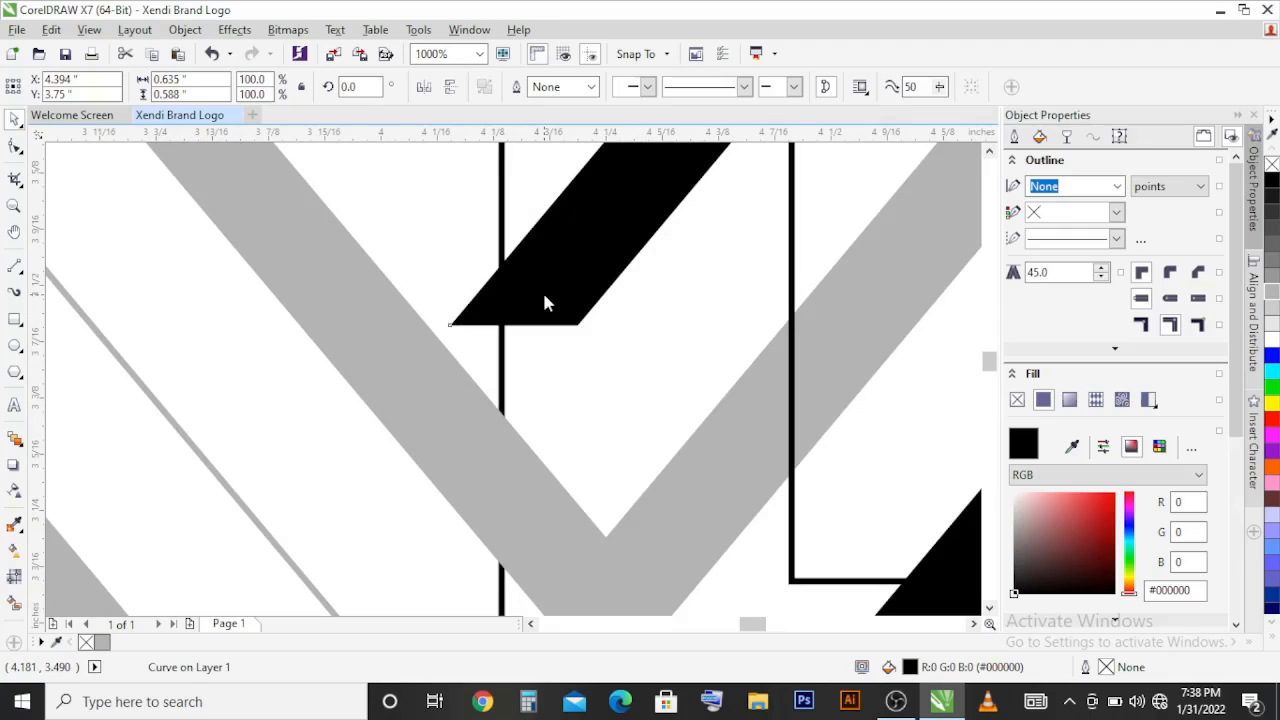
key(F10)
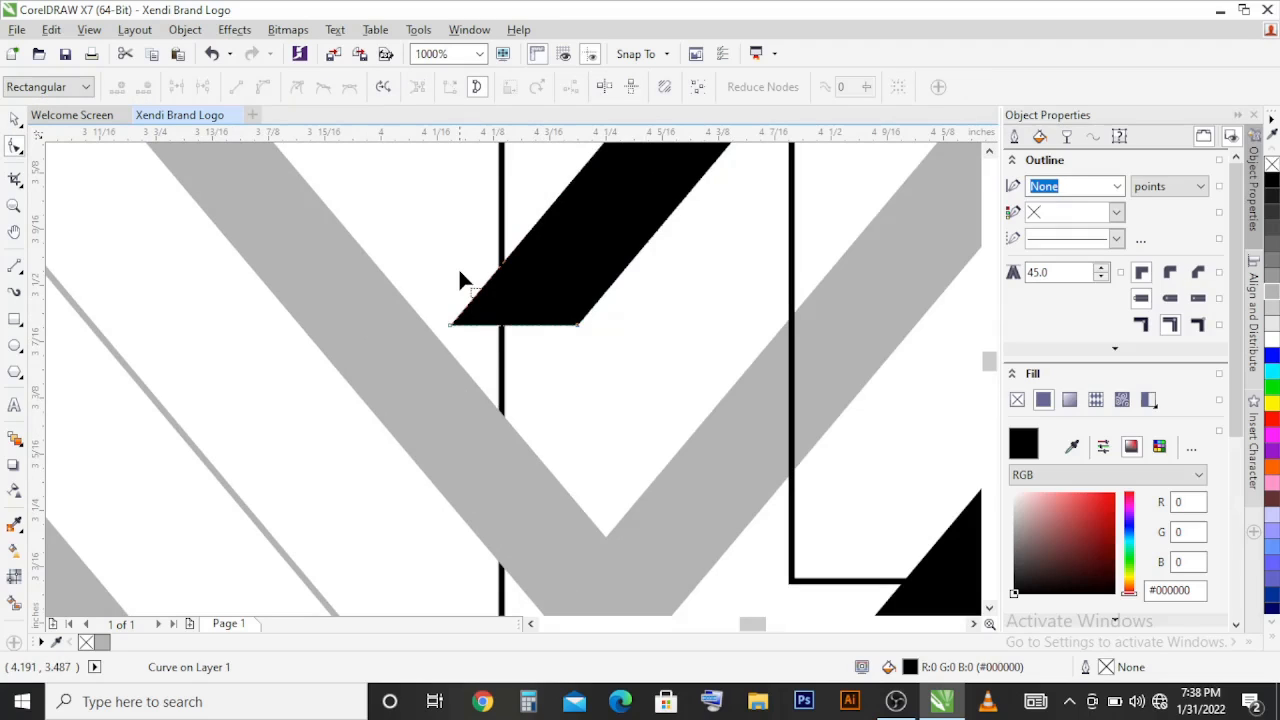
drag(393, 272, 608, 357)
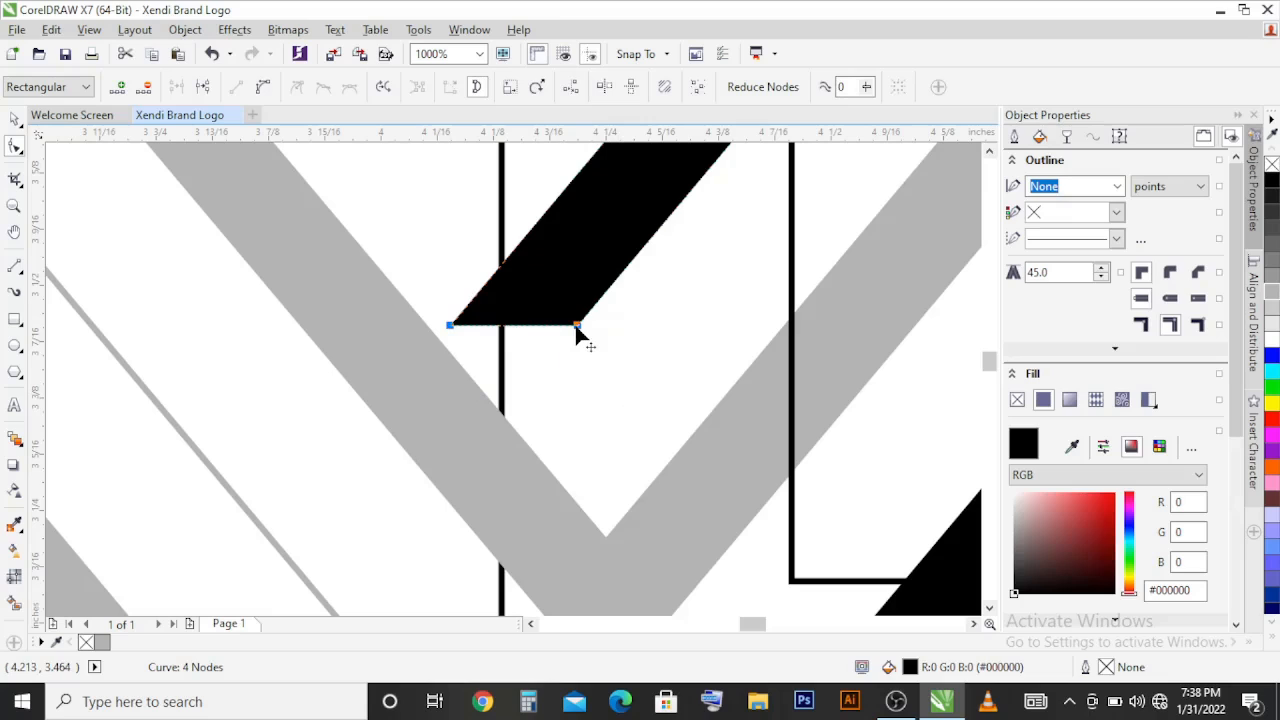
drag(577, 330, 453, 410)
Step: Send the extended black bar behind the grey half of the X
key(space)
click(453, 410)
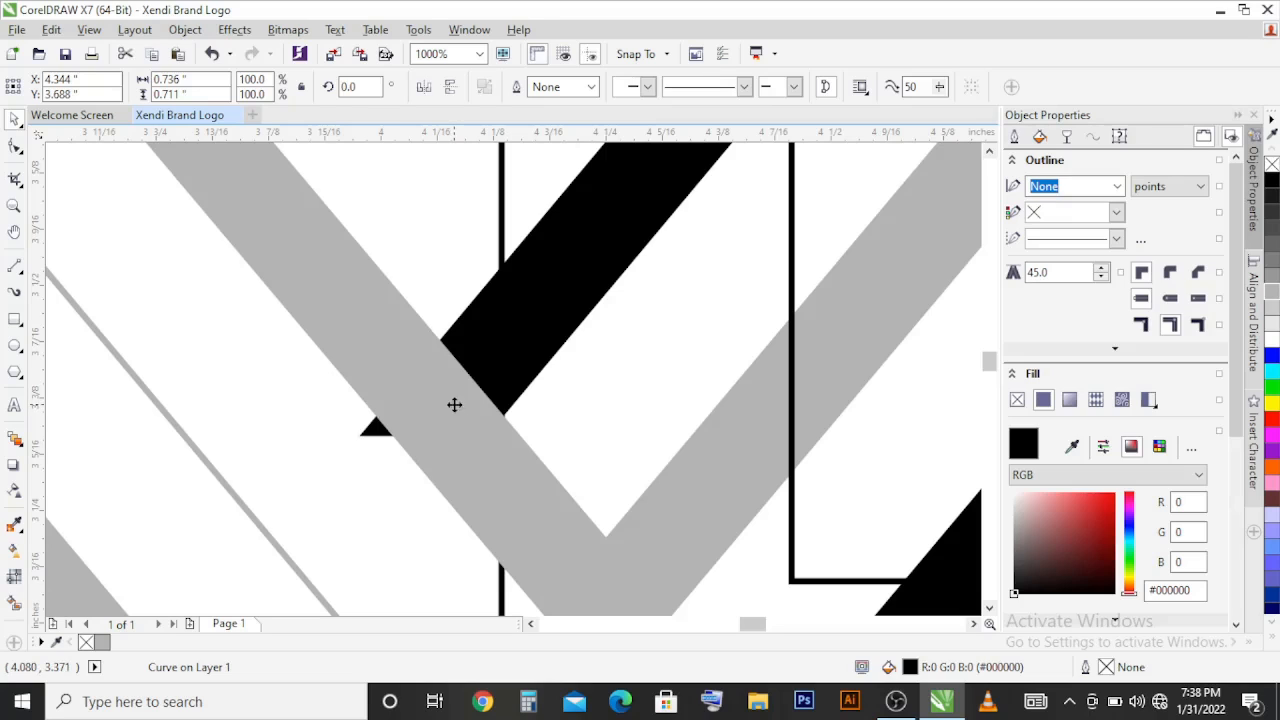
key(shift+Page_Down)
shift+click(525, 344)
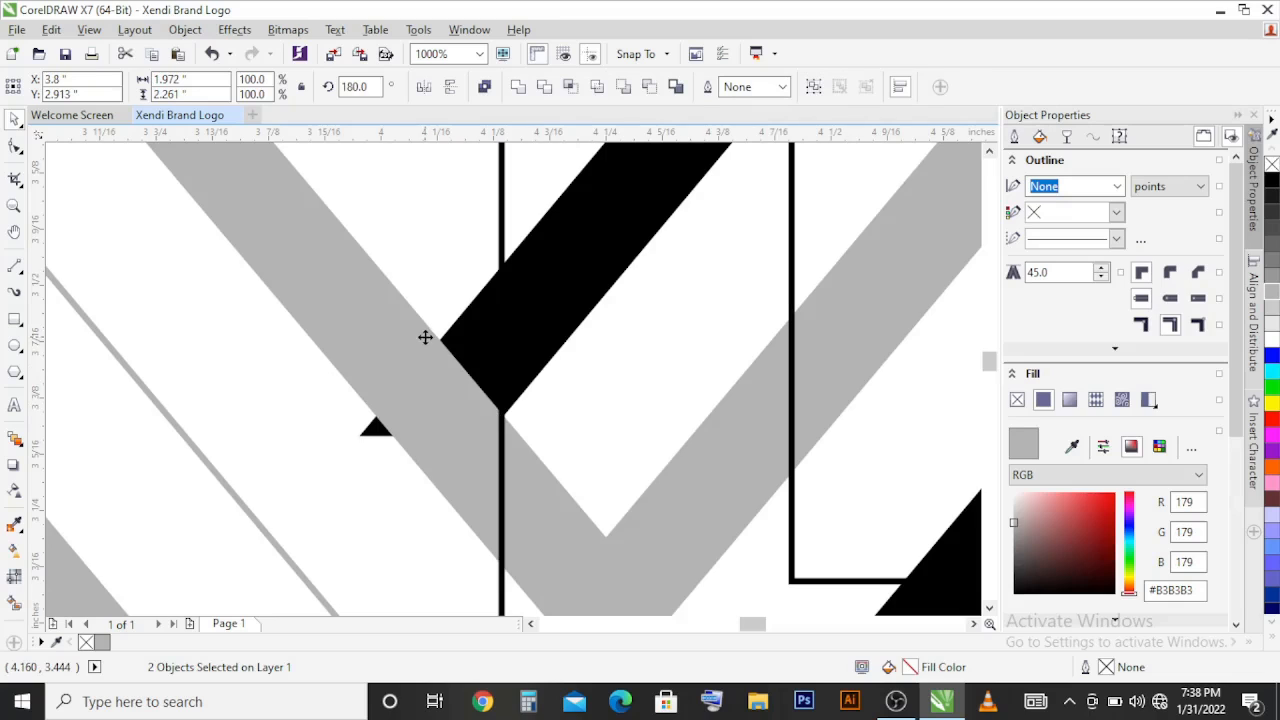
scroll(423, 337, down, 2)
scroll(436, 368, down, 3)
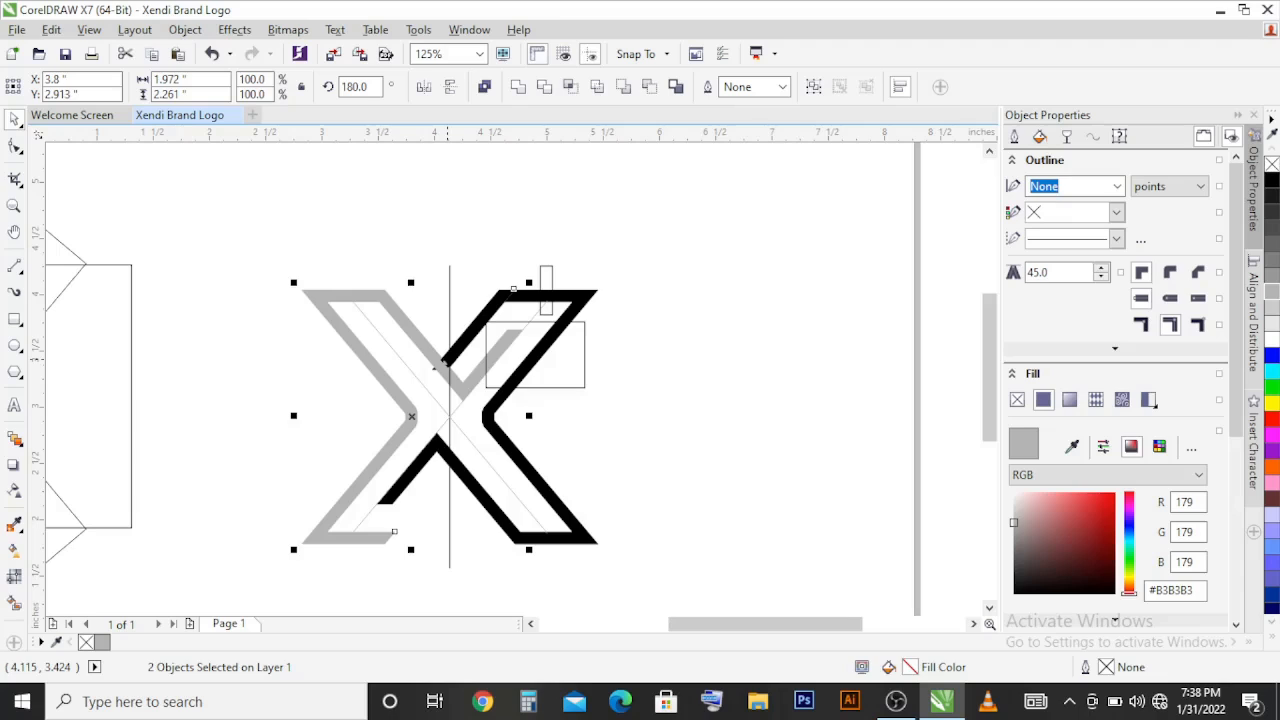
click(482, 255)
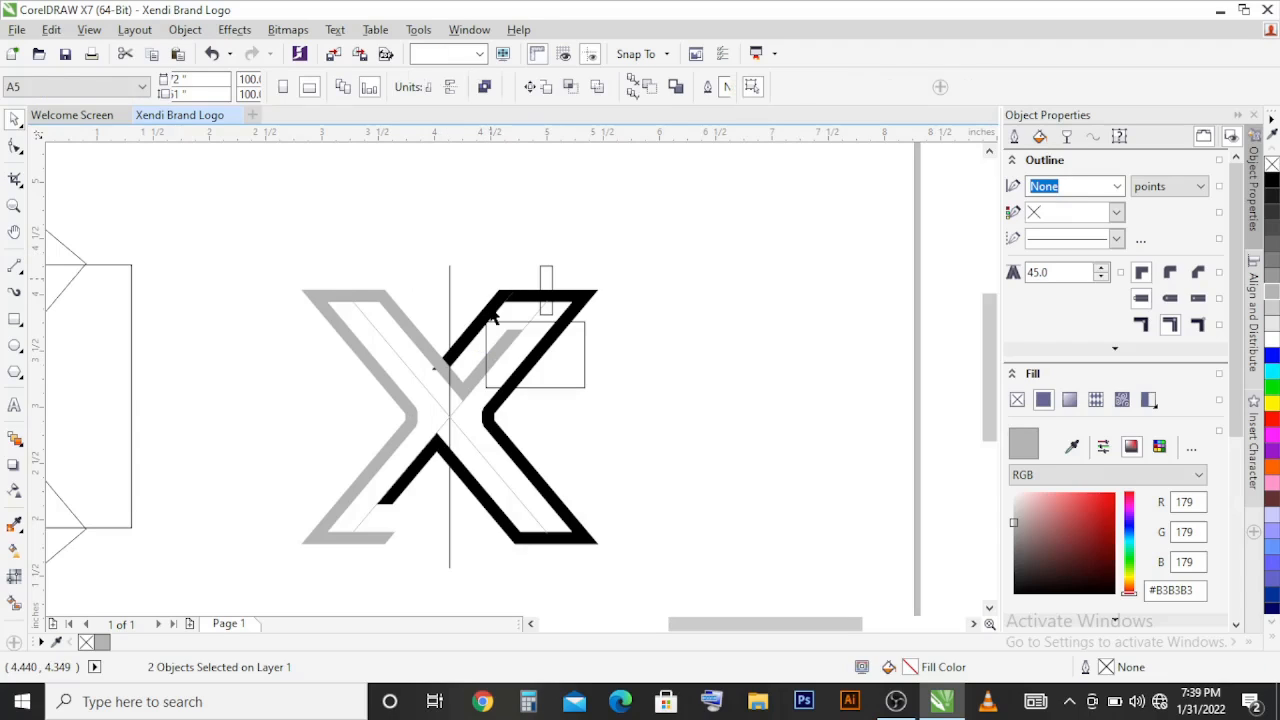
Step: Bring the black bar in front of the grey arm and trim its lower-left tip by adding an edge node and deleting the corner node
click(492, 316)
key(shift+Page_Up)
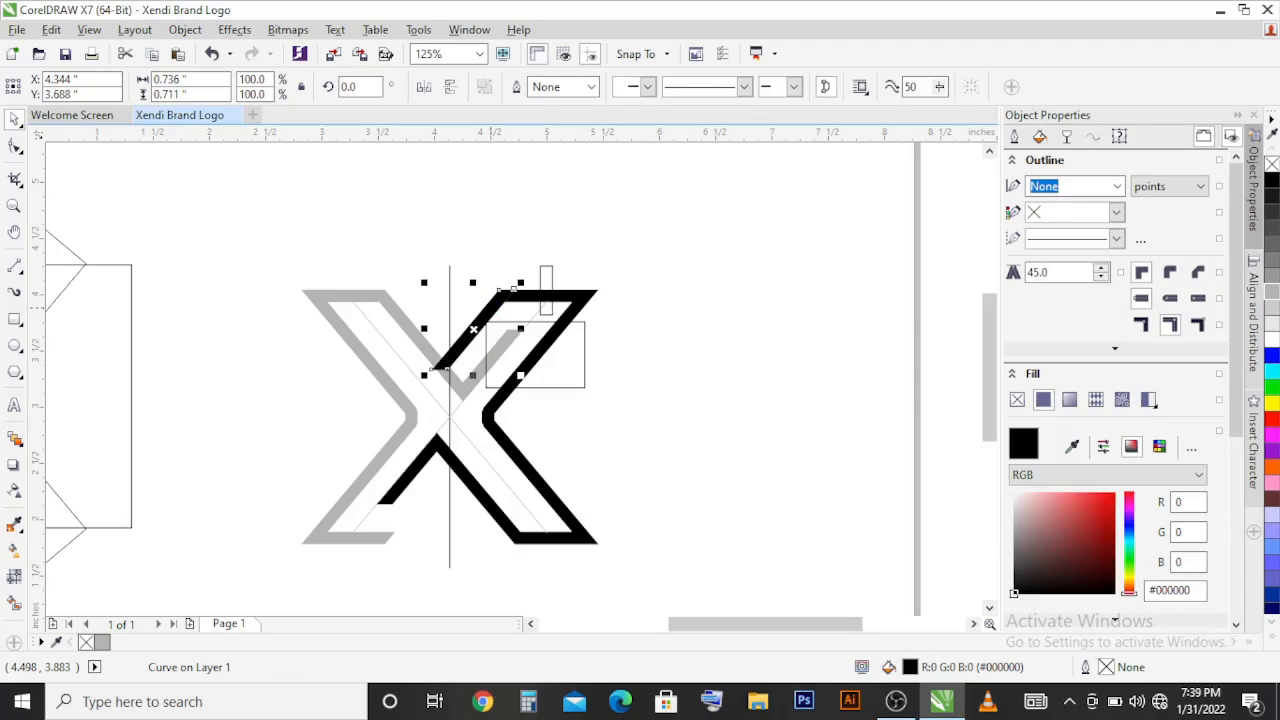
scroll(438, 384, up, 1)
scroll(438, 384, up, 2)
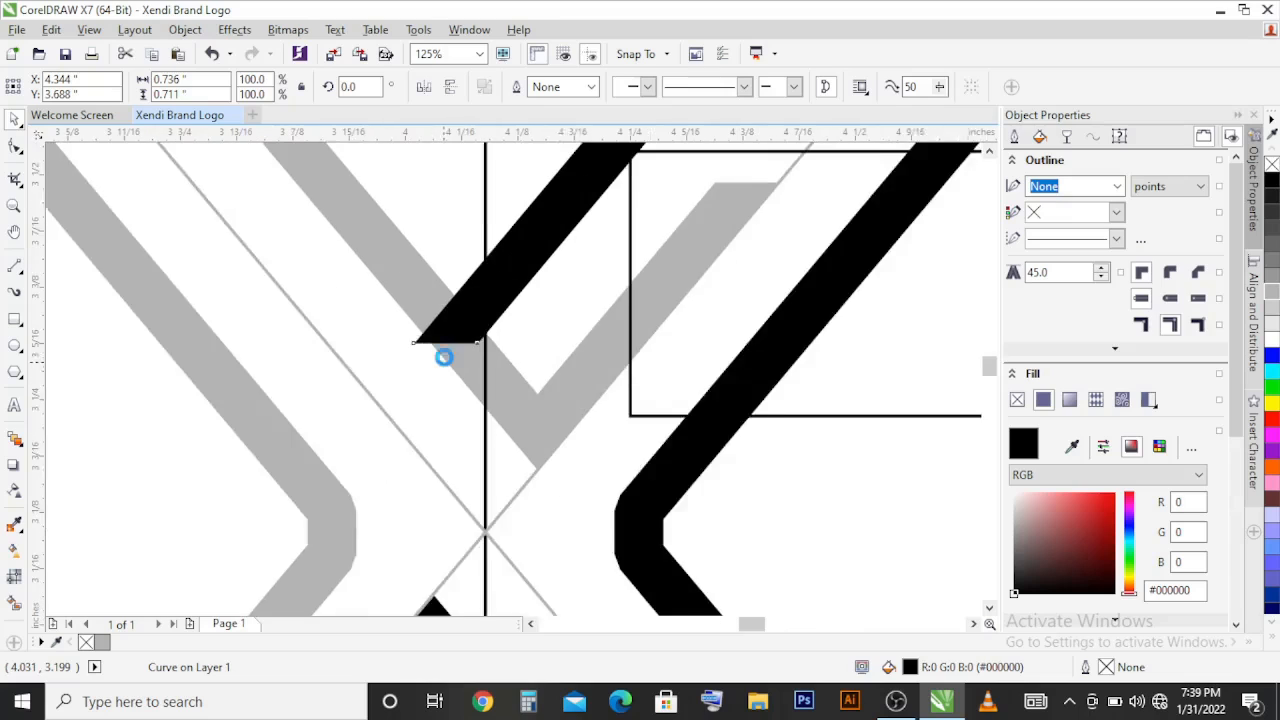
key(F10)
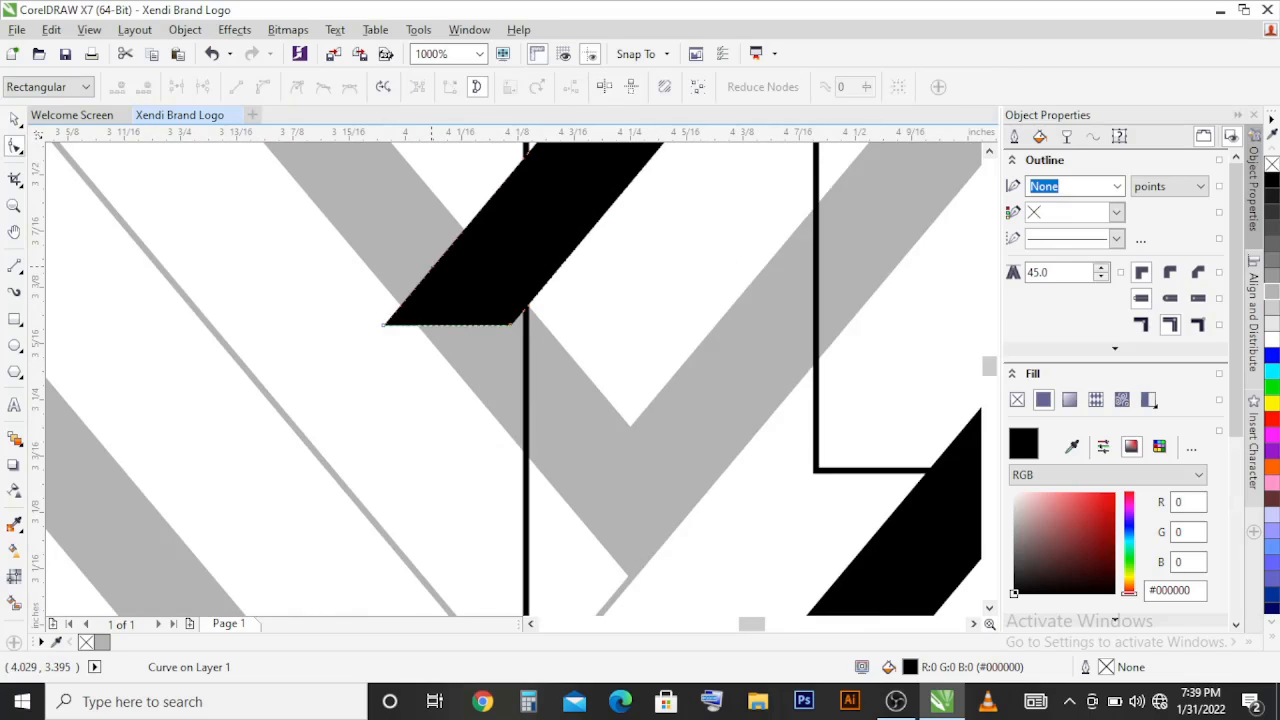
double_click(432, 266)
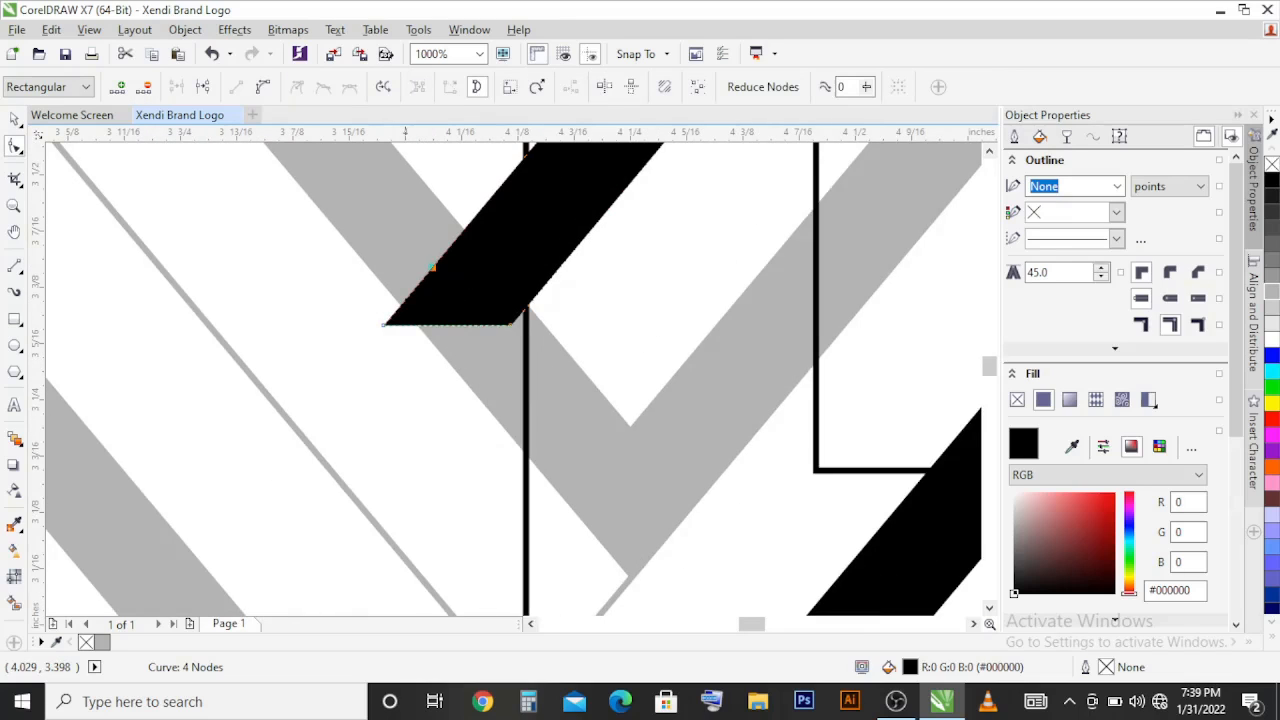
double_click(383, 325)
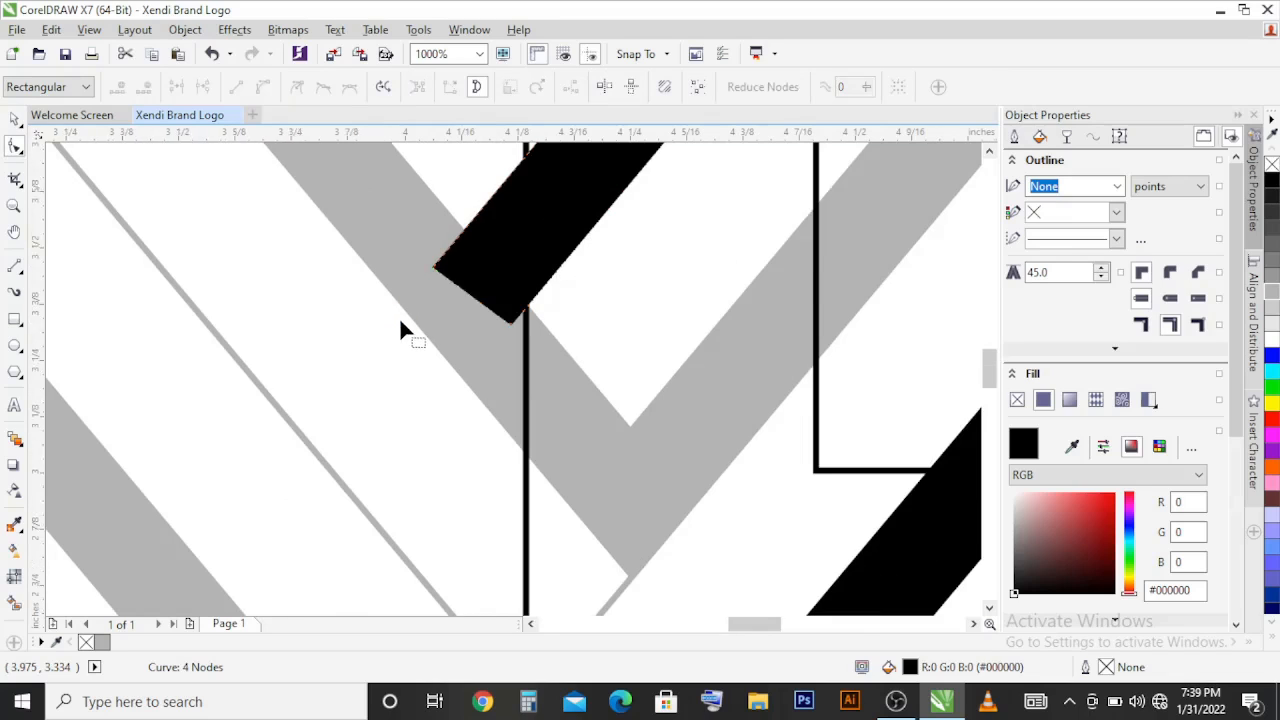
Step: Weld the trimmed black diagonal bar to the black half of the X
scroll(399, 317, down, 3)
key(space)
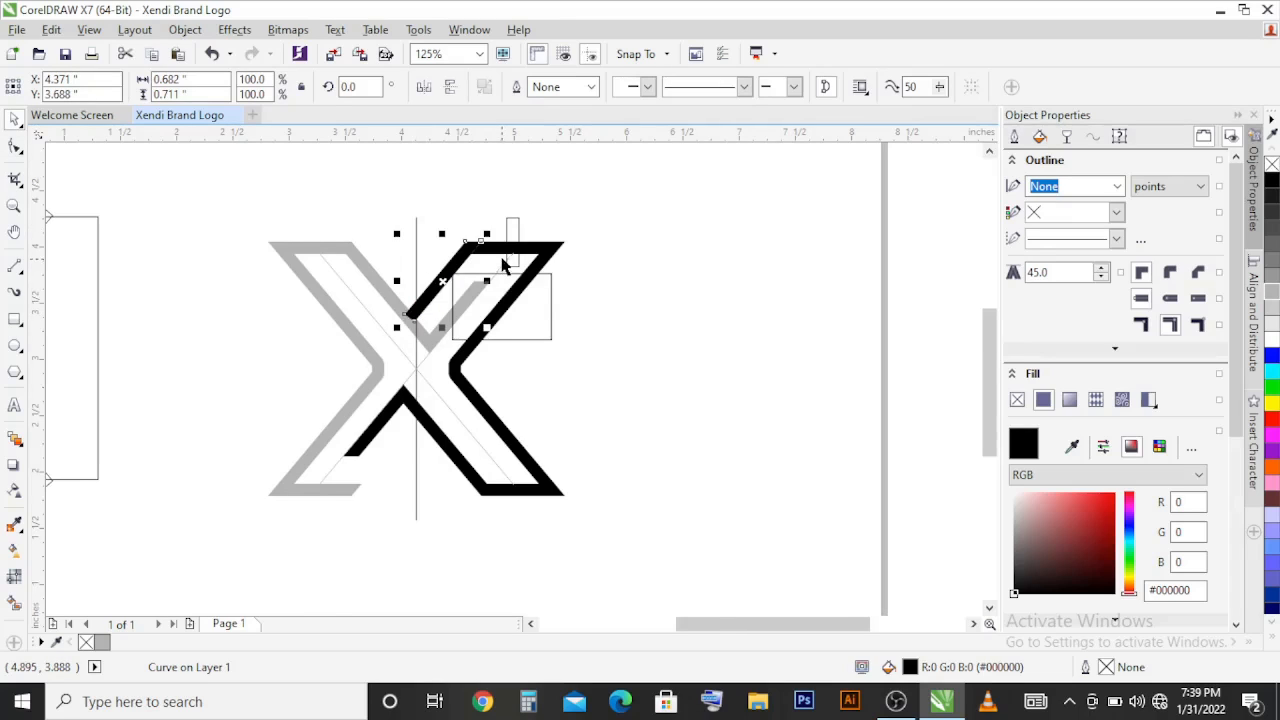
scroll(504, 258, up, 1)
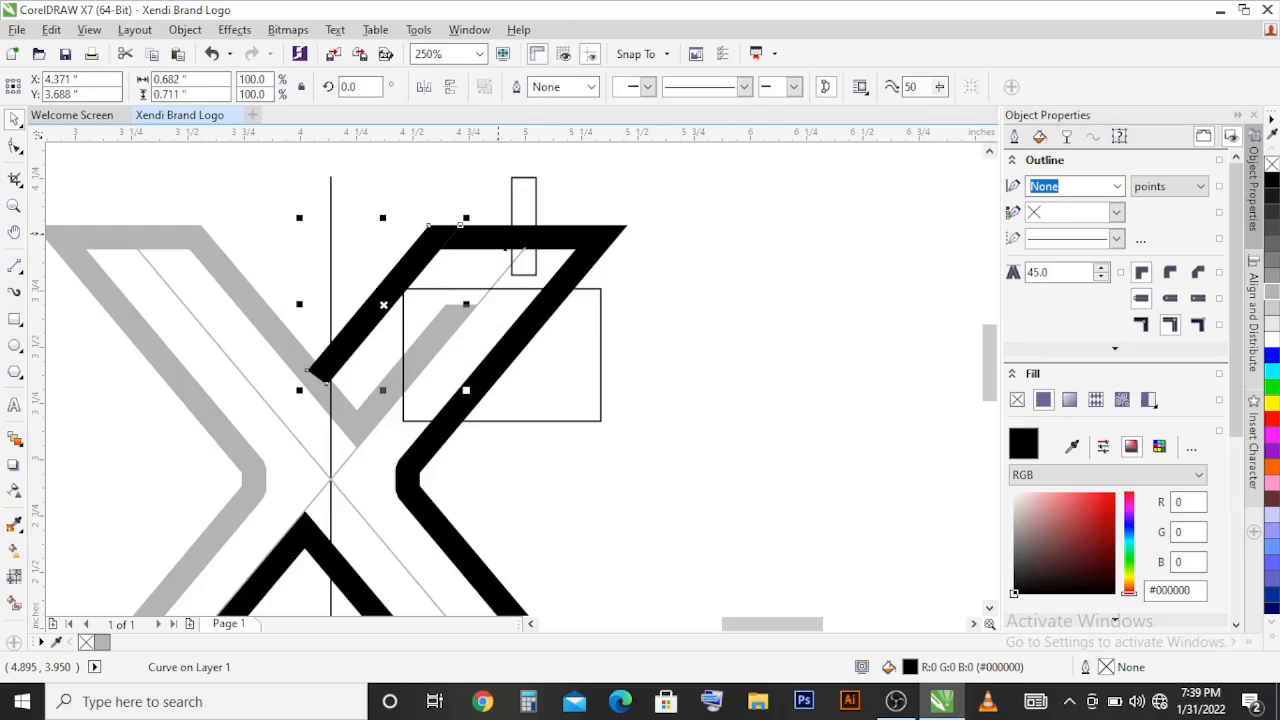
shift+click(499, 232)
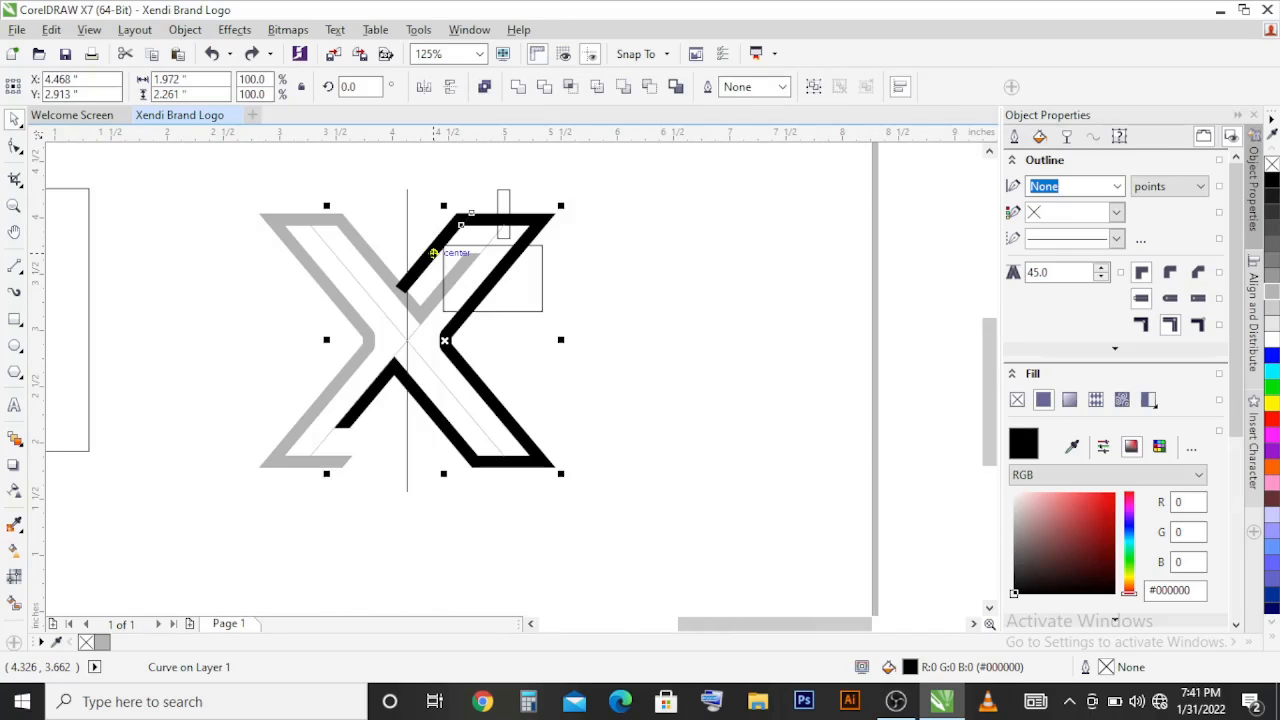
shift+click(433, 253)
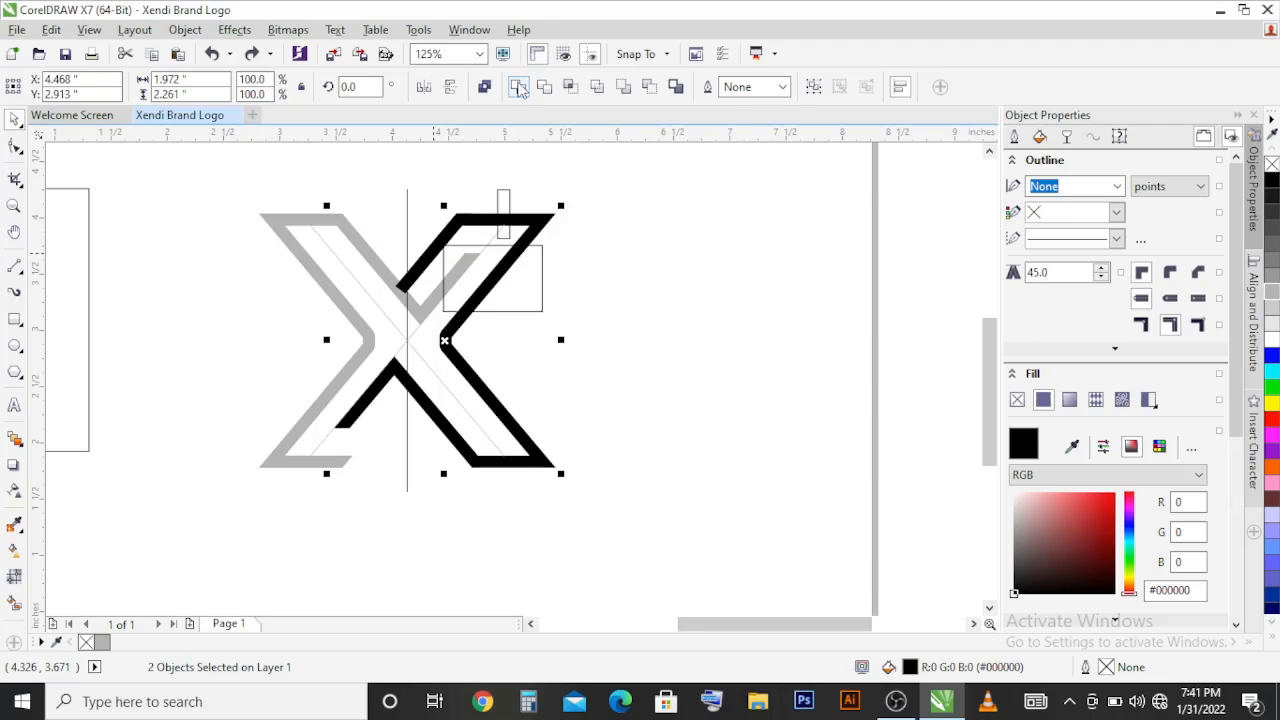
click(519, 88)
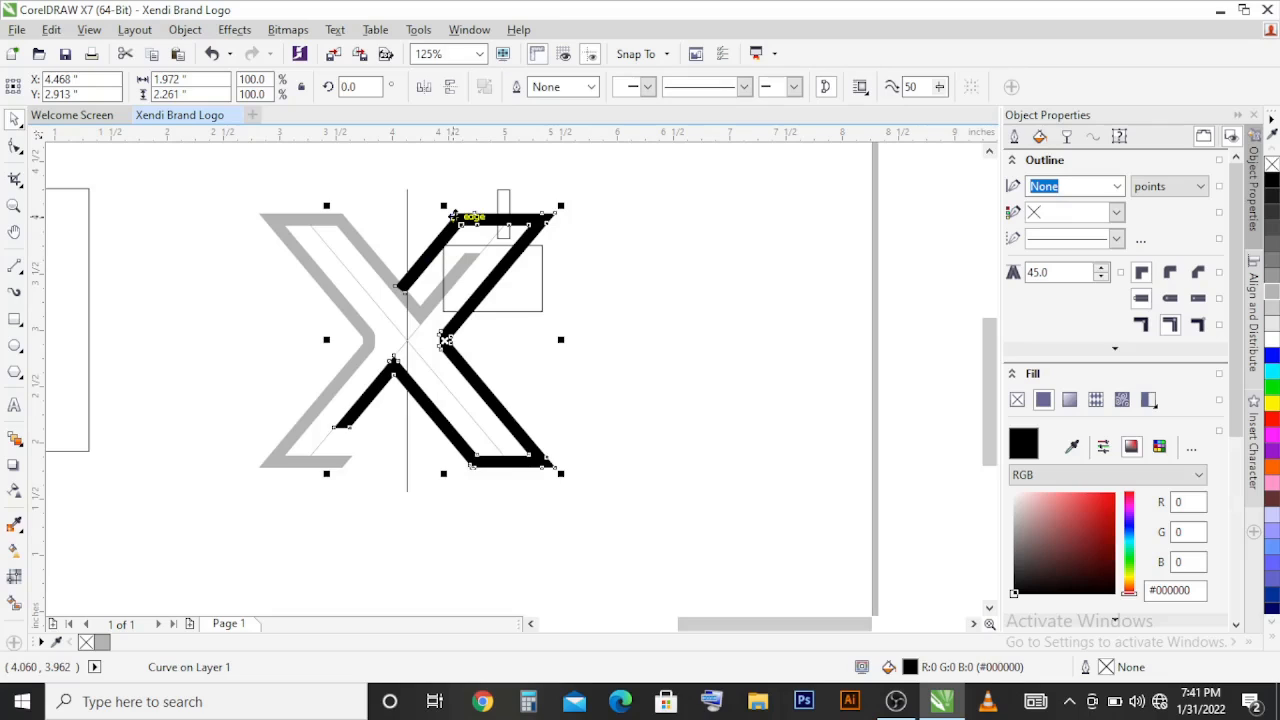
Step: Delete the redundant nodes at the weld seam in the upper-right arm's top bar
scroll(455, 216, up, 1)
double_click(490, 229)
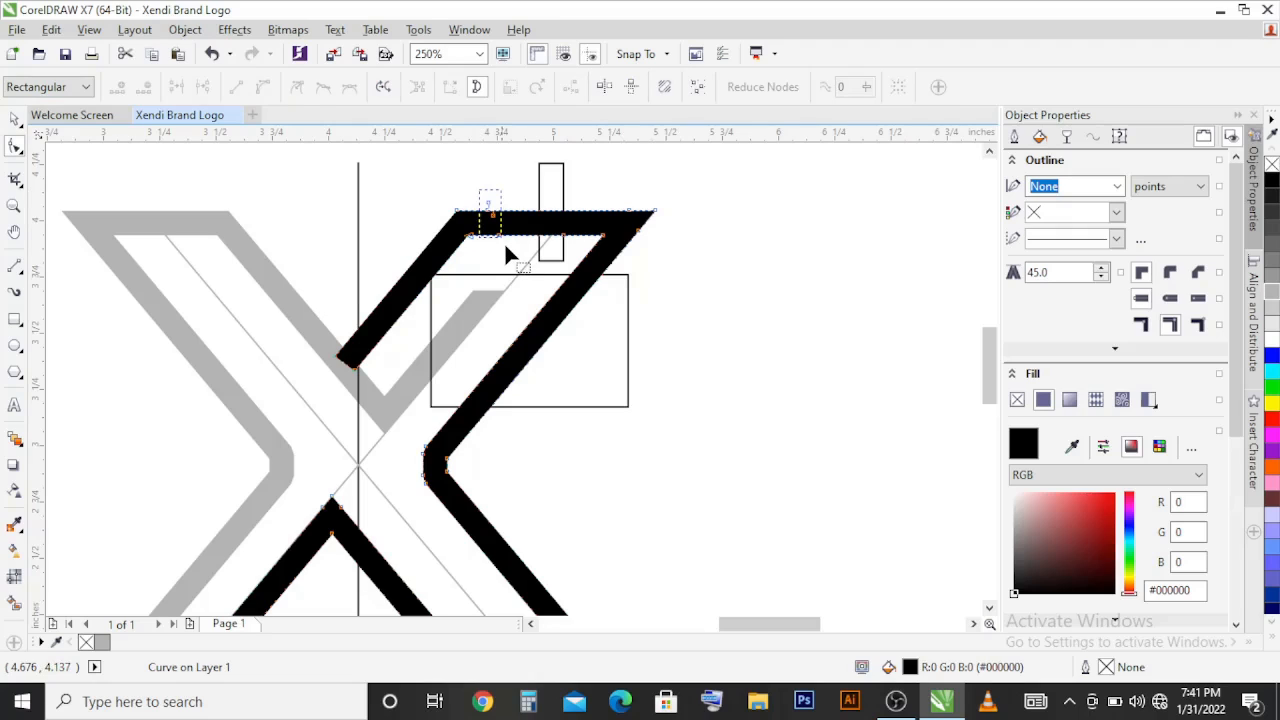
drag(504, 241, 506, 243)
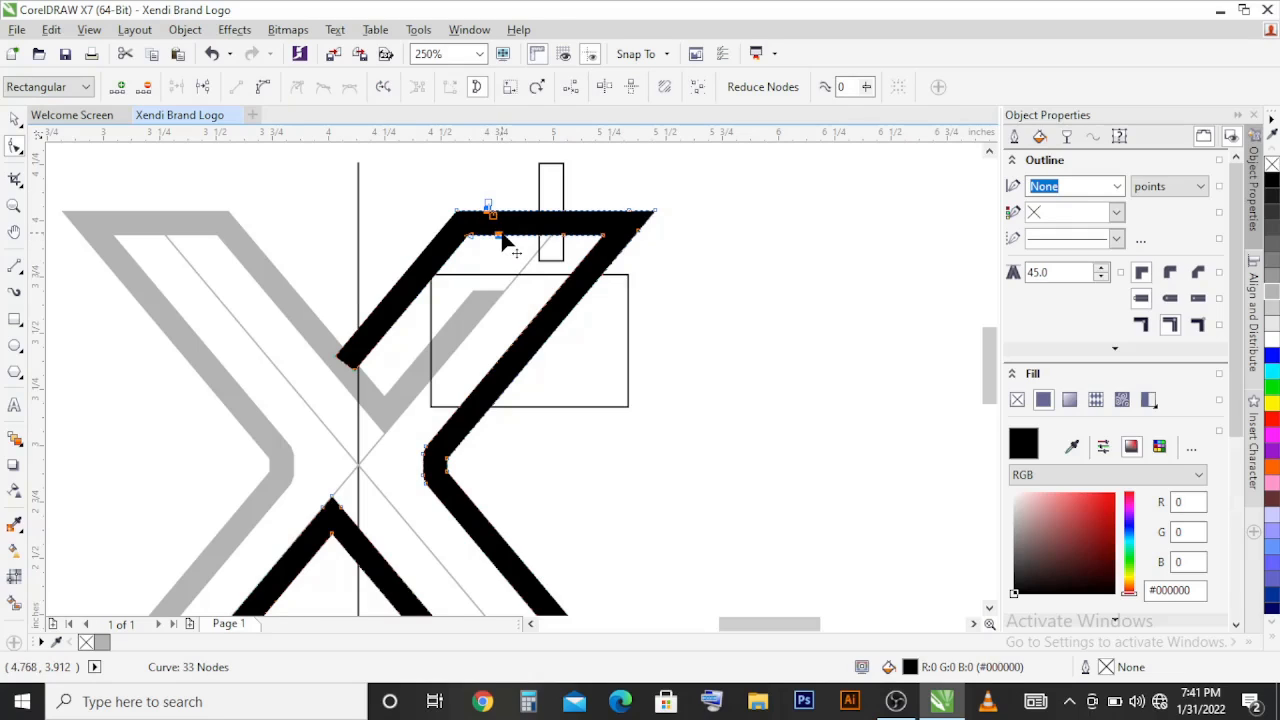
click(504, 242)
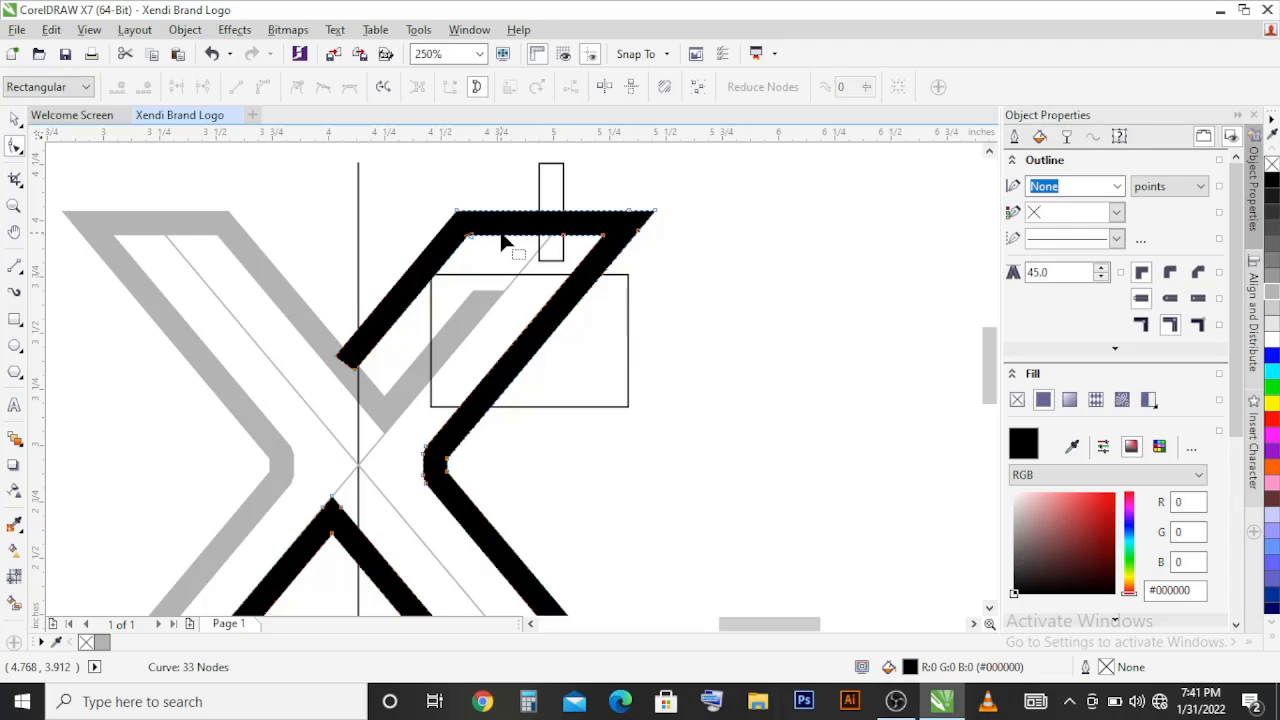
key(space)
click(500, 234)
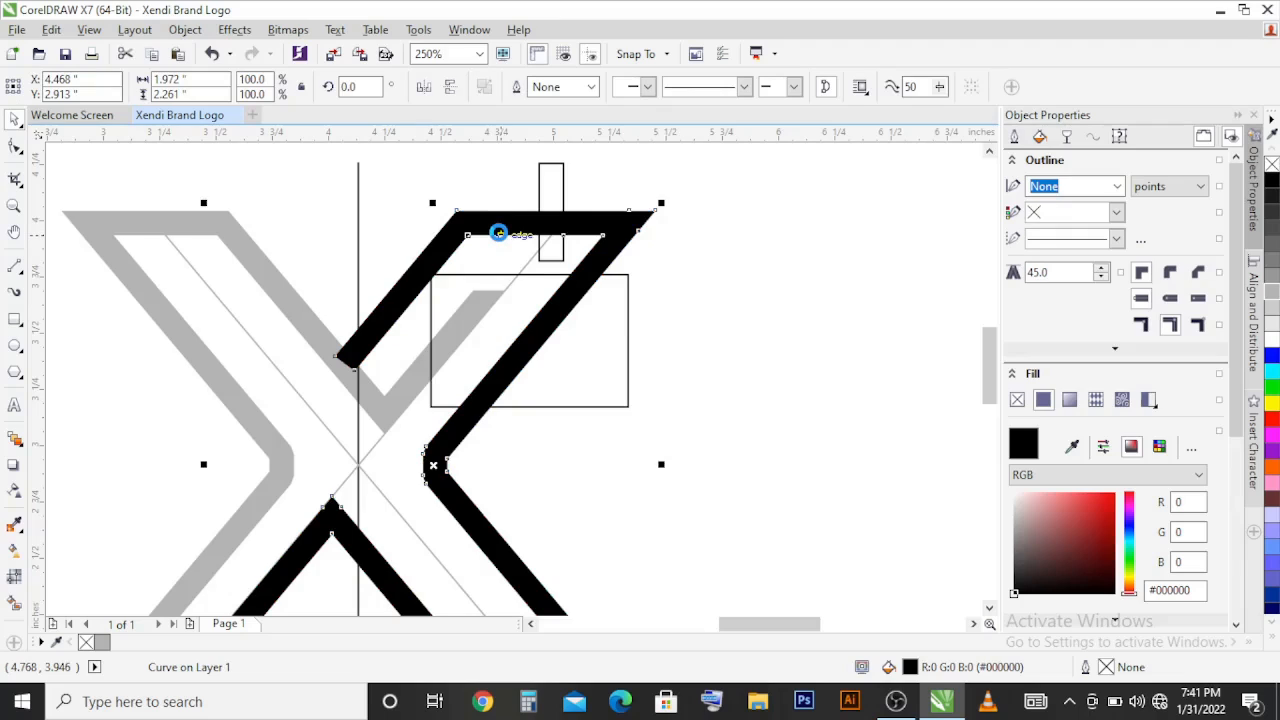
Step: Duplicate the welded black half, mirror it horizontally and vertically, and place the copy over the grey half
scroll(500, 234, down, 2)
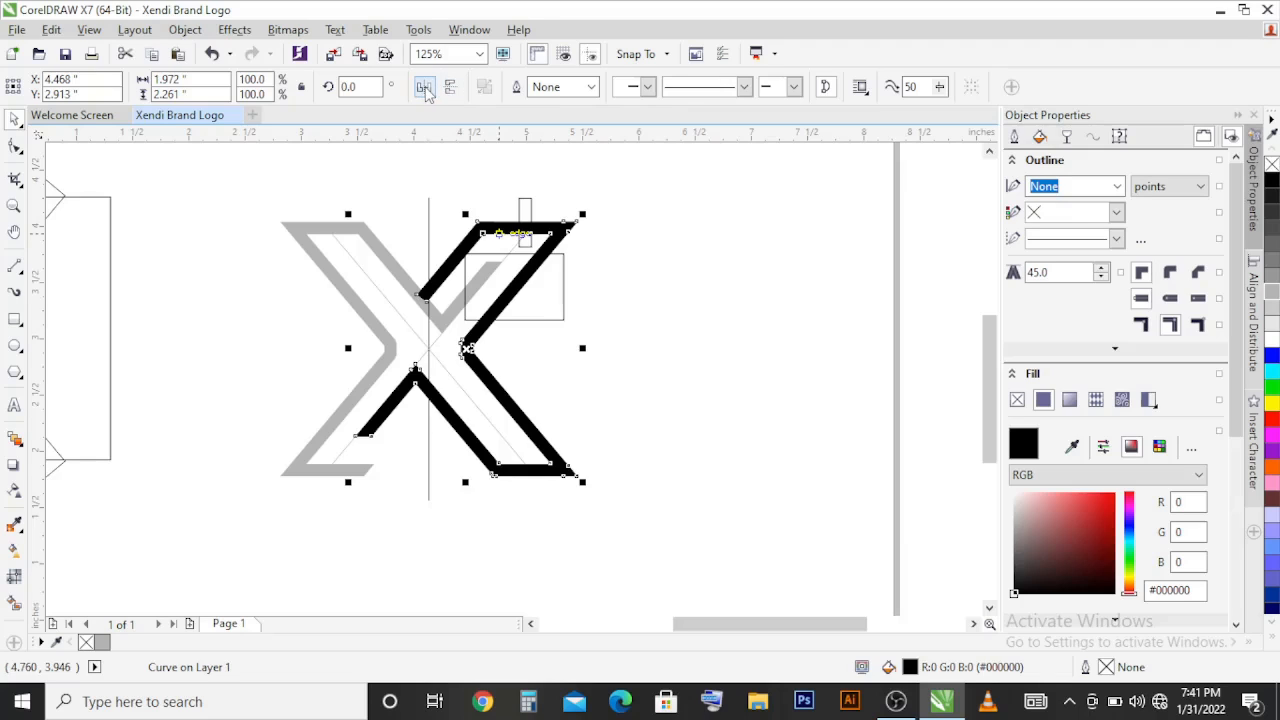
click(451, 88)
click(451, 88)
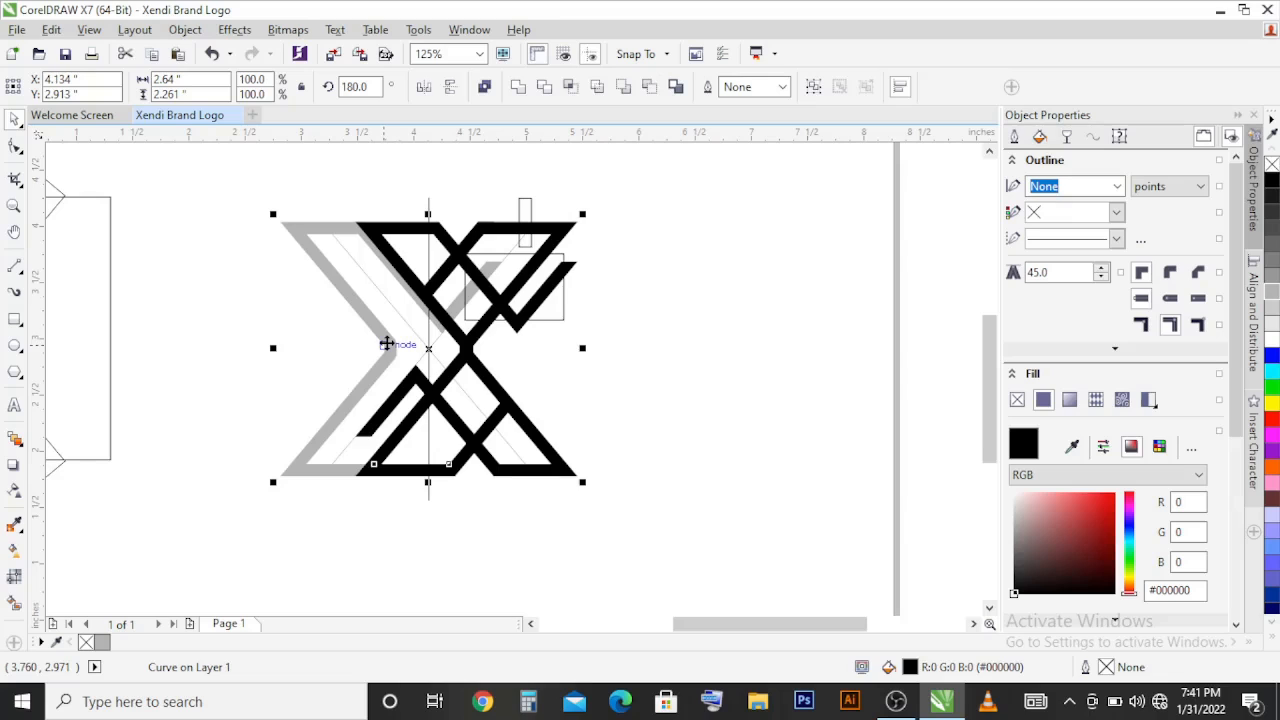
key(c)
click(684, 355)
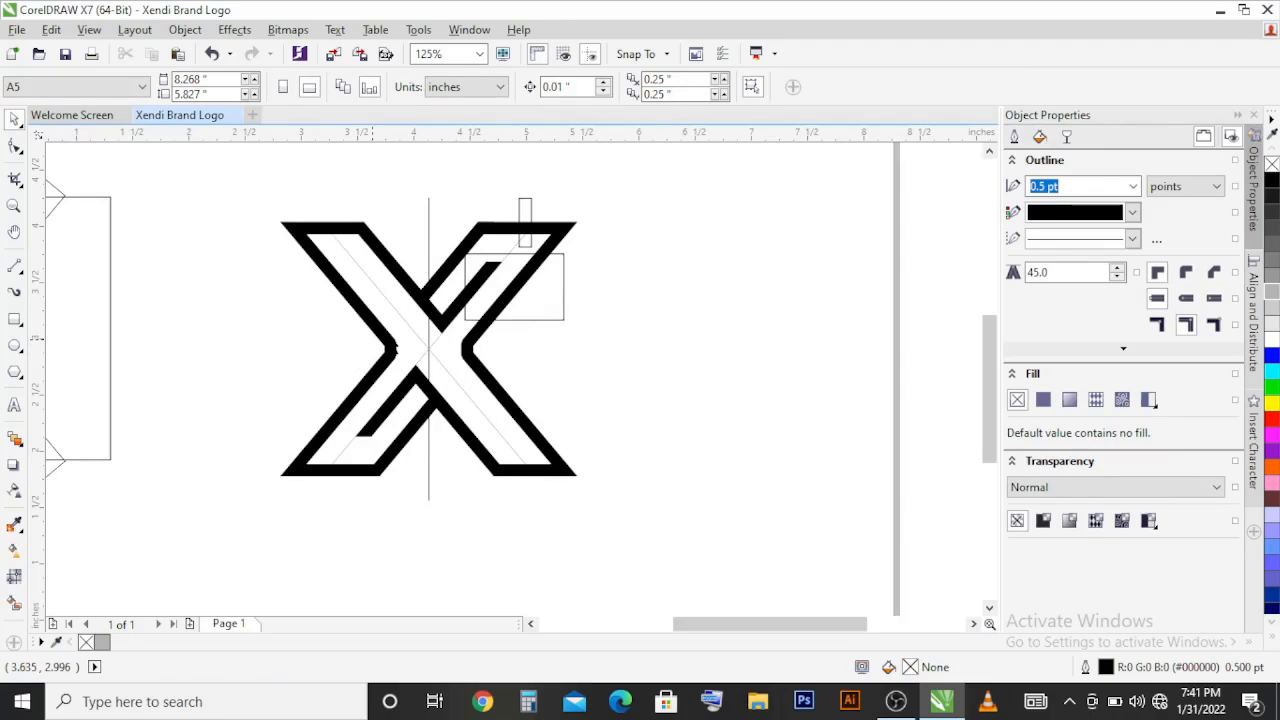
Step: Move the old grey half out from behind the mirrored black copy and delete it
click(394, 347)
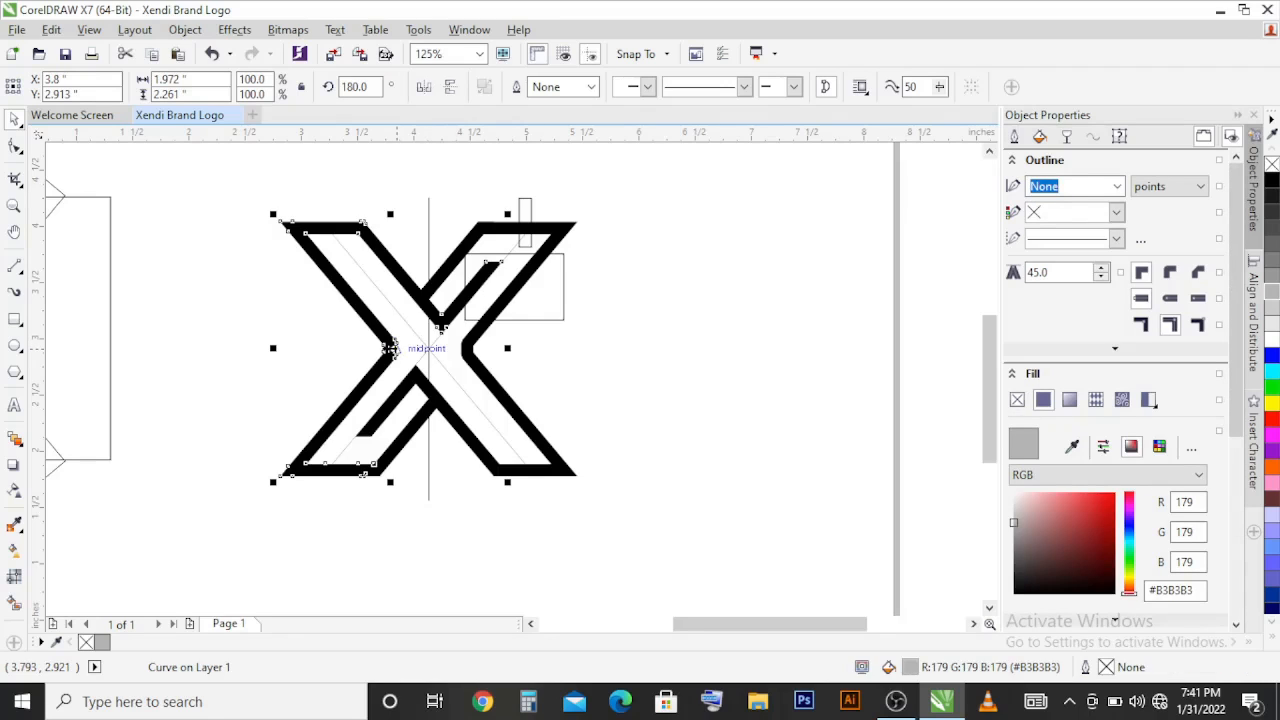
drag(390, 347, 704, 372)
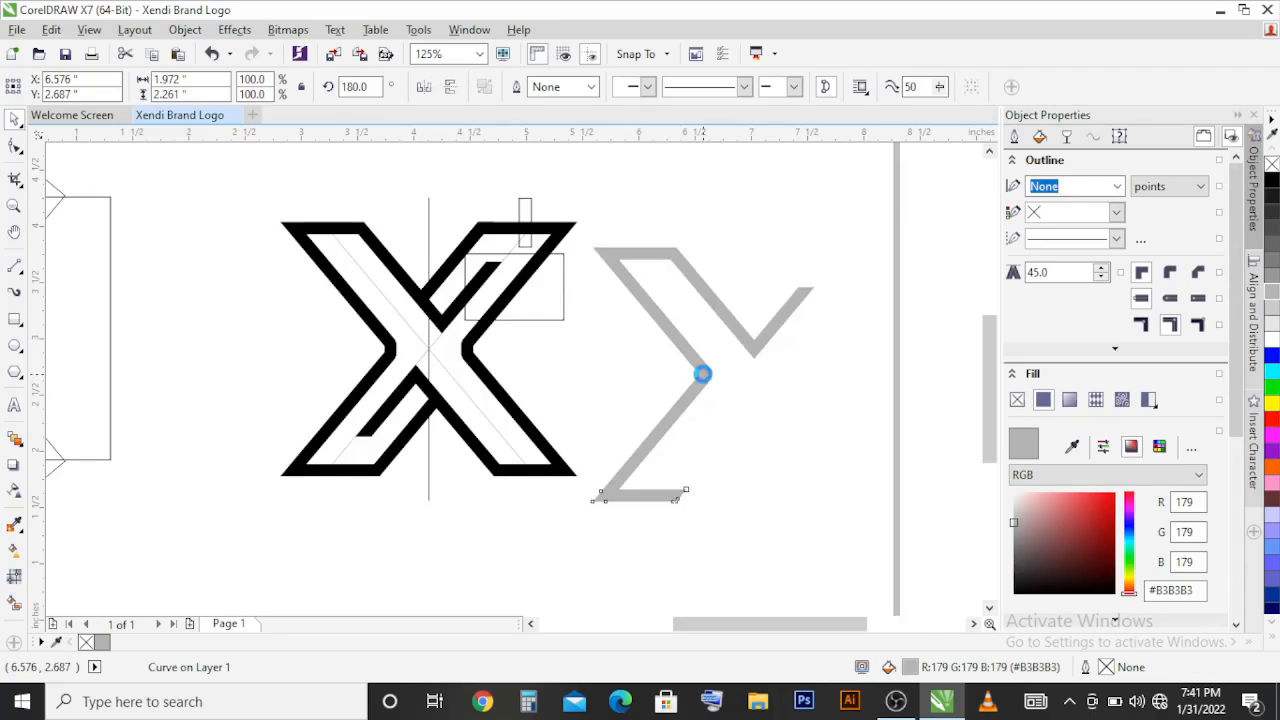
right_click(704, 374)
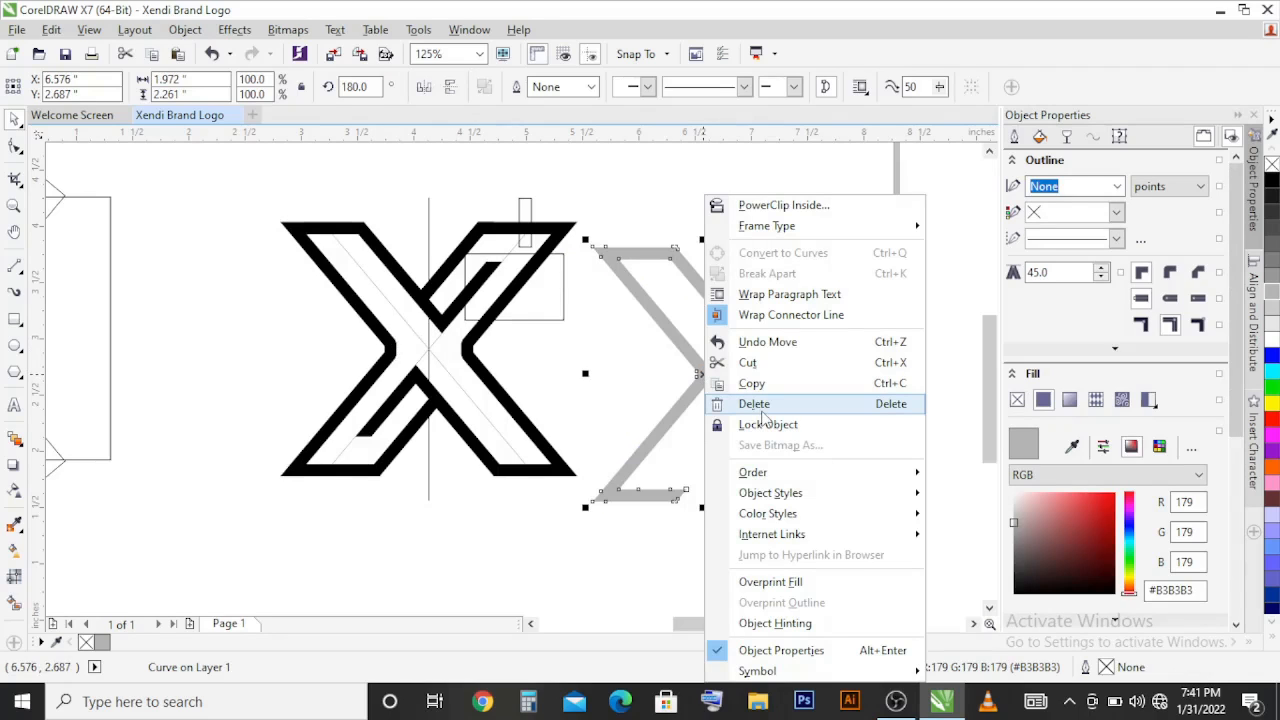
click(762, 410)
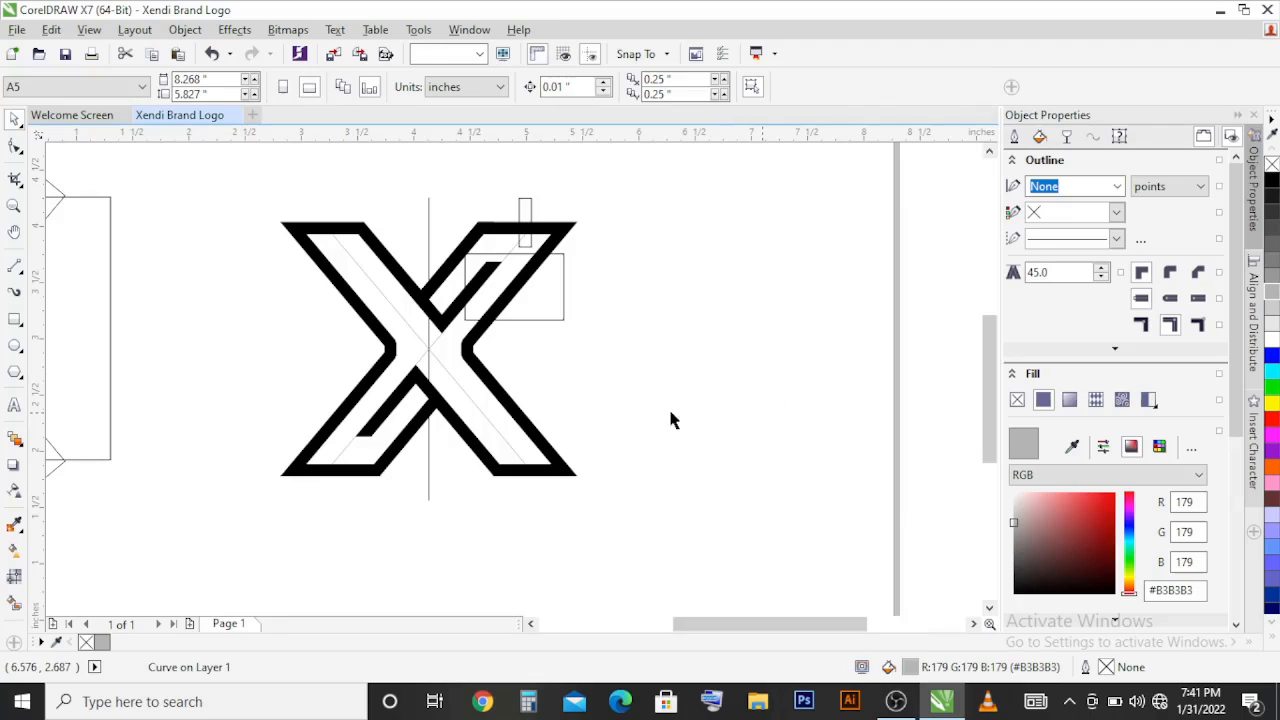
click(555, 412)
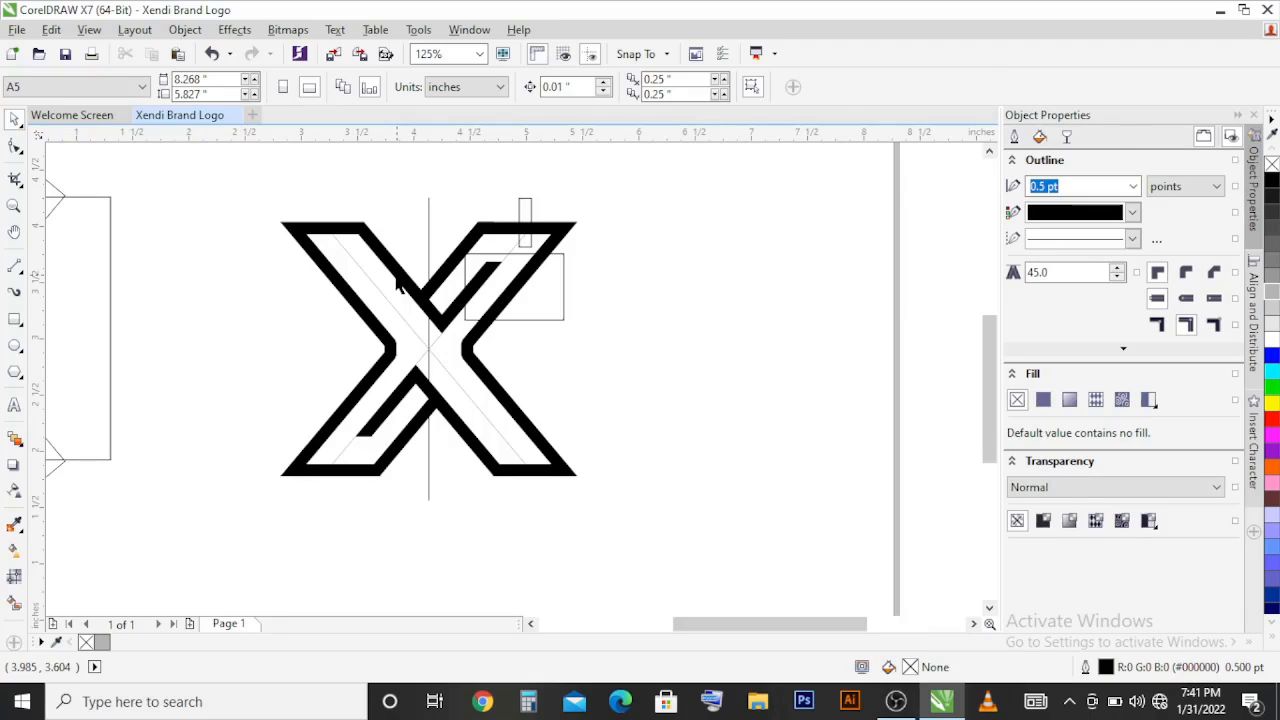
Step: Draw a rectangle about 0.358 by 0.458 in over the lower-left arm's right diagonal bar and intersect it with that half
scroll(403, 456, up, 1)
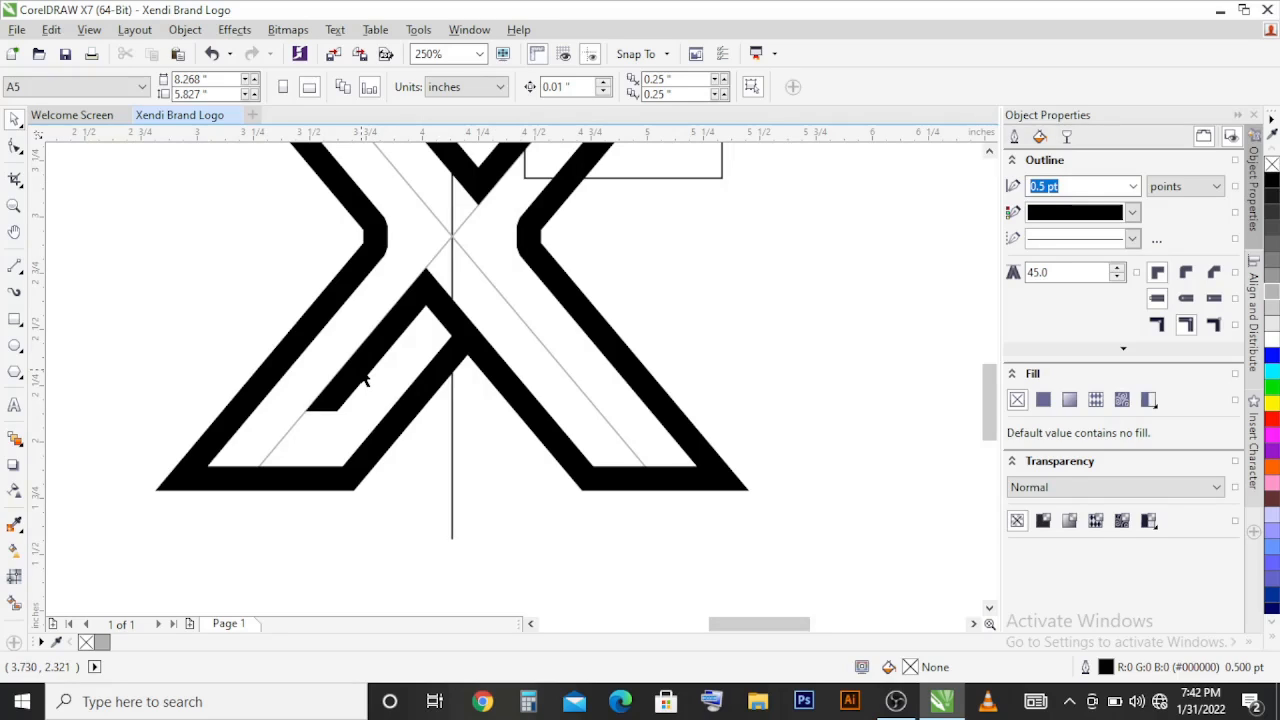
click(16, 320)
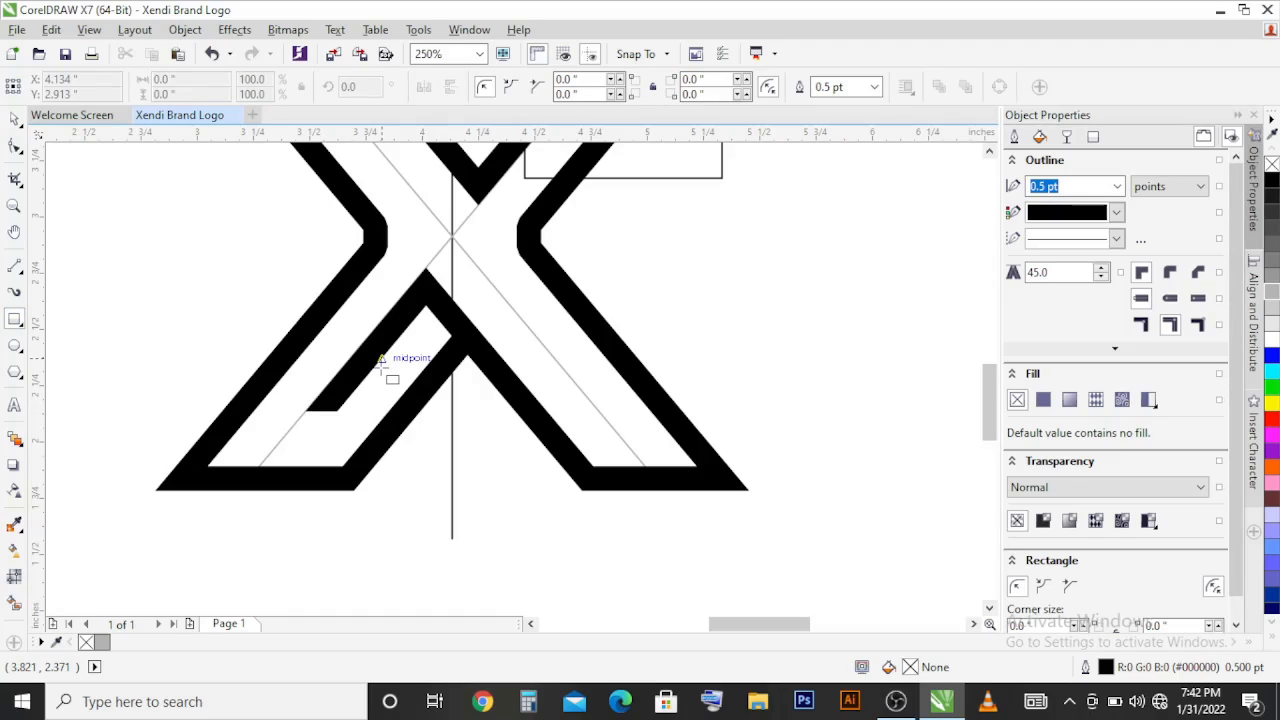
drag(380, 385, 423, 468)
mouse_move(446, 431)
mouse_down()
mouse_move(457, 442)
mouse_move(455, 396)
mouse_up()
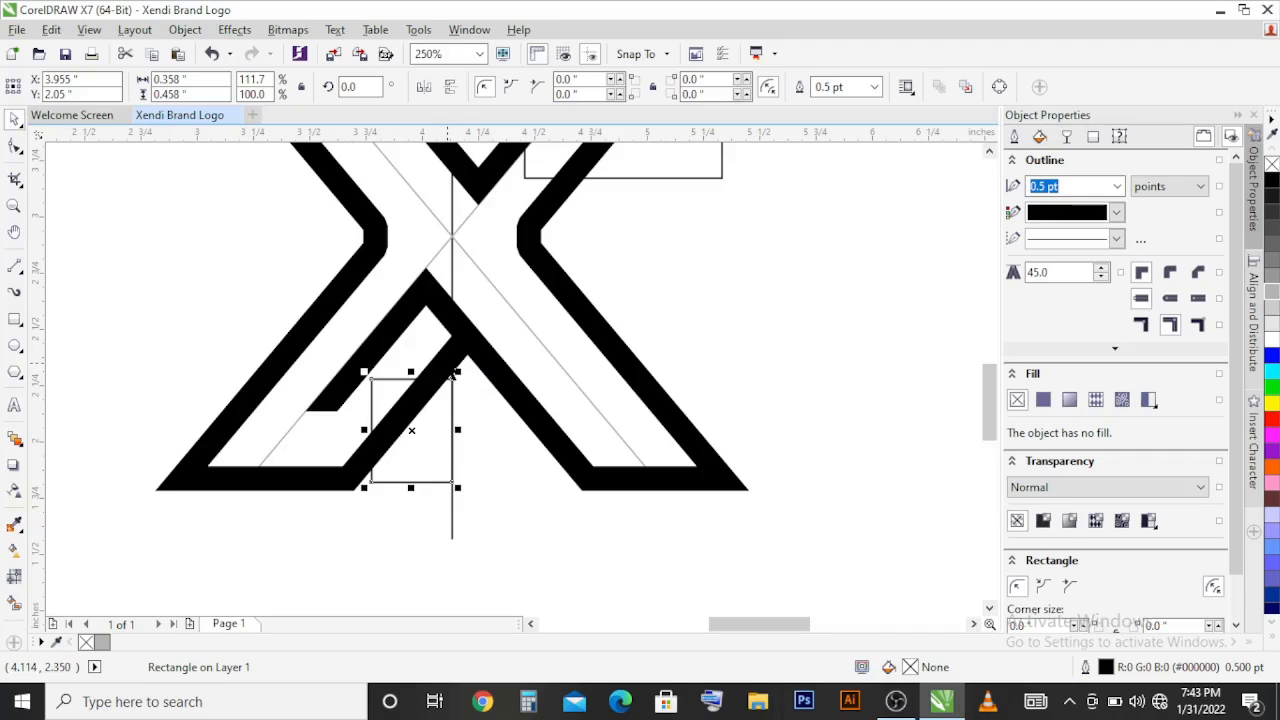
shift+click(448, 362)
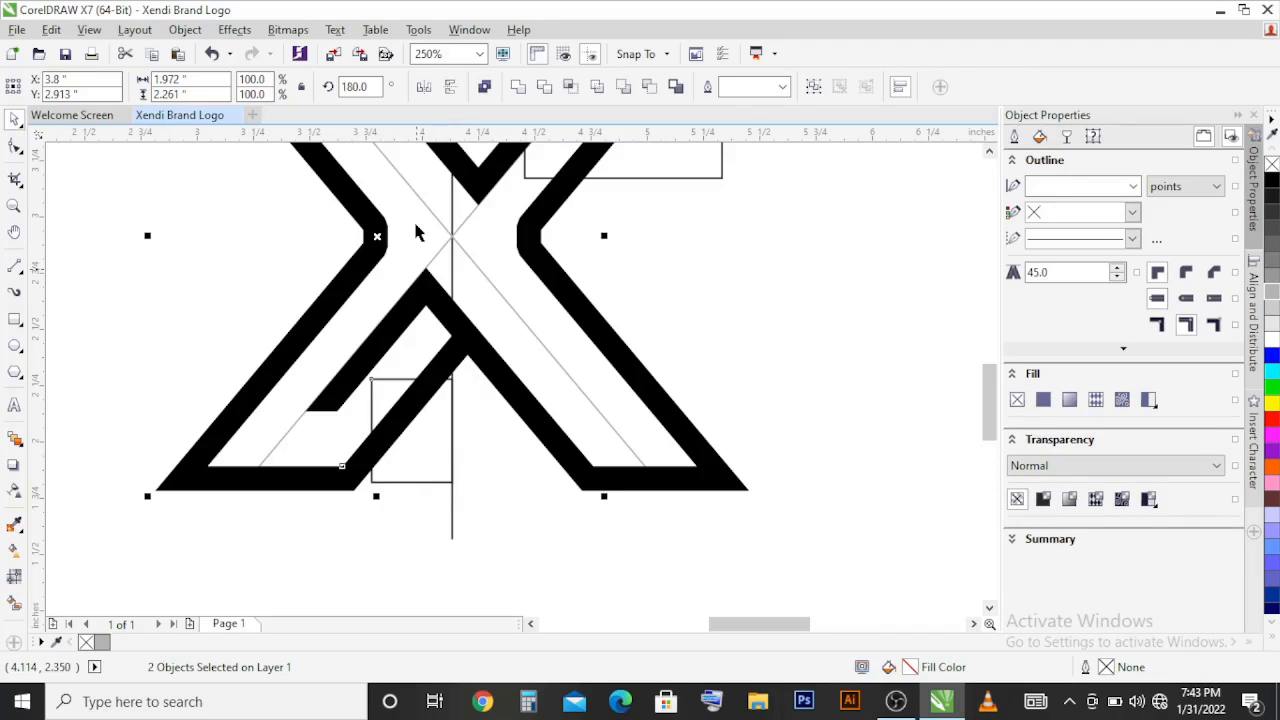
click(570, 88)
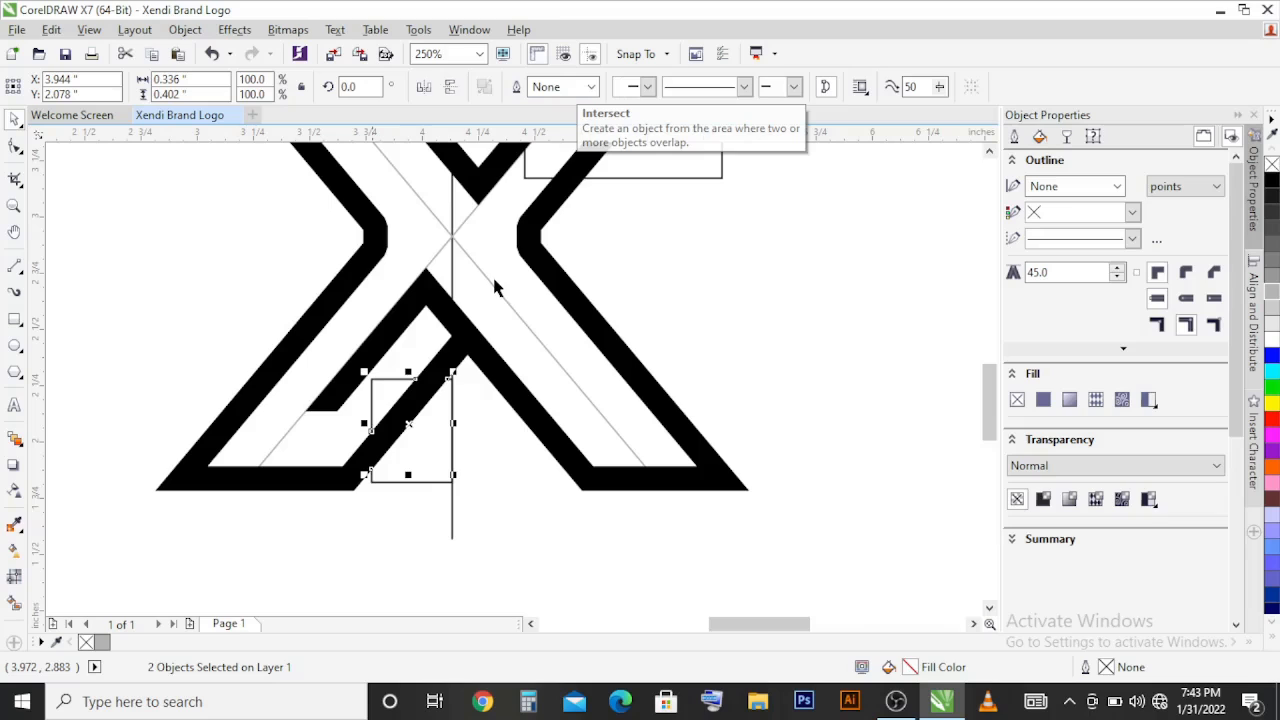
Step: Mirror the intersected segment horizontally and vertically and move it against the right edge of the lower-left arm's inner black bar
click(427, 90)
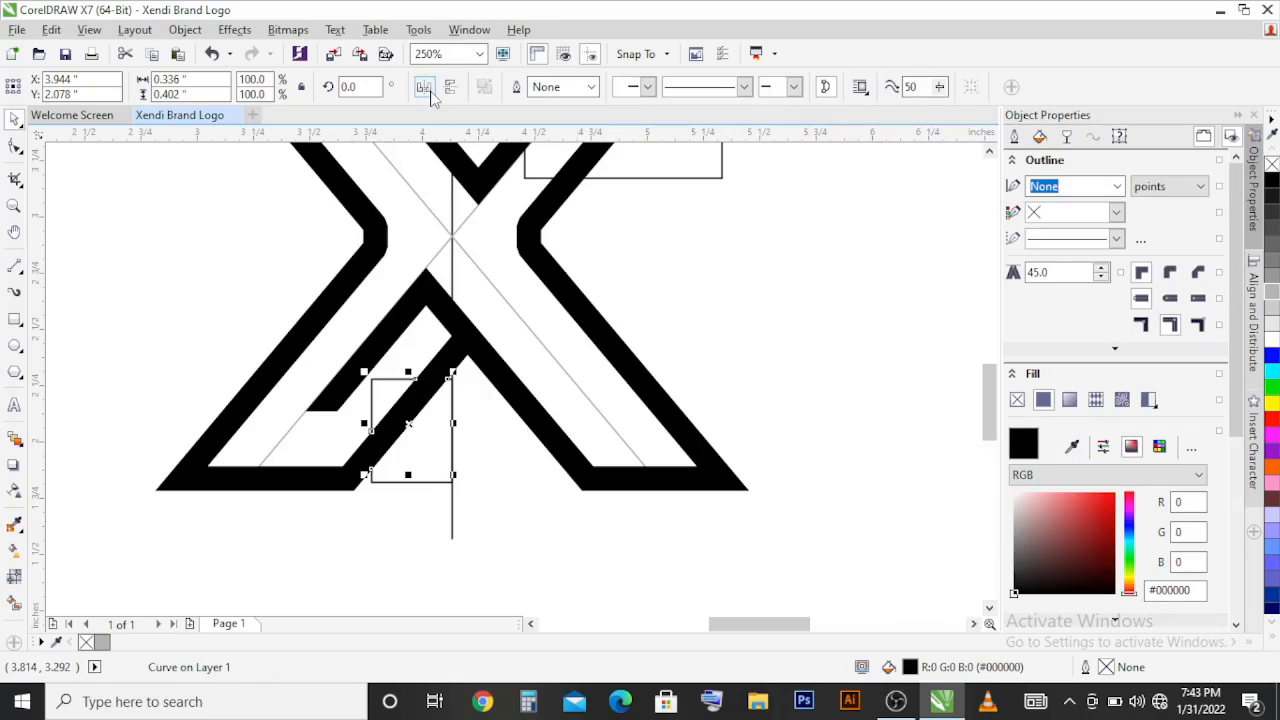
click(450, 87)
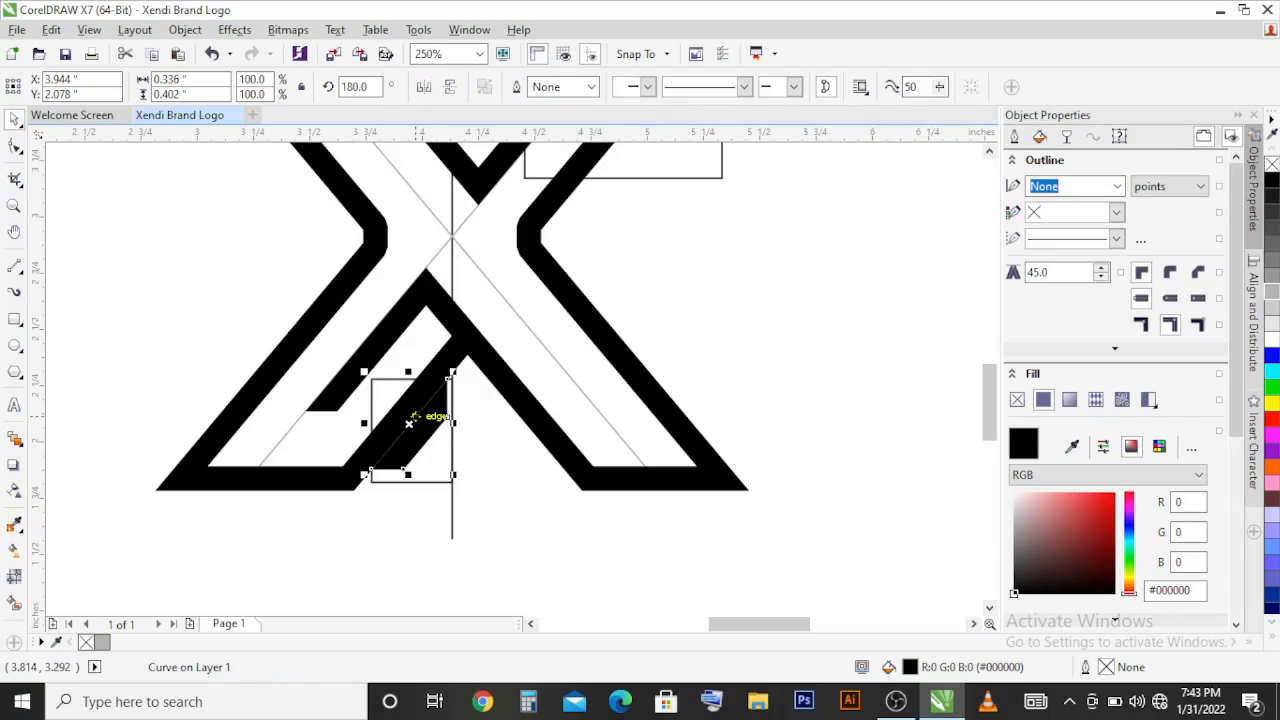
drag(409, 423, 393, 344)
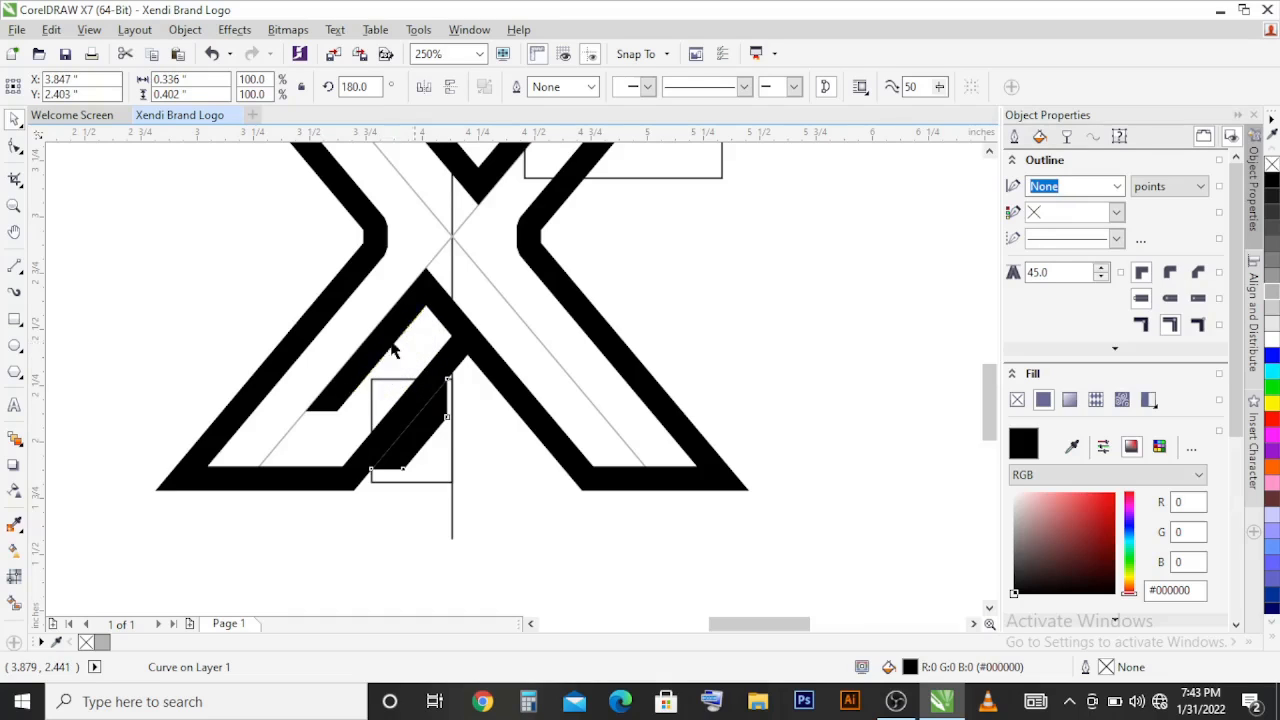
Step: Extend the segment's two lower nodes diagonally down-left by about 0.152 in
scroll(394, 346, up, 1)
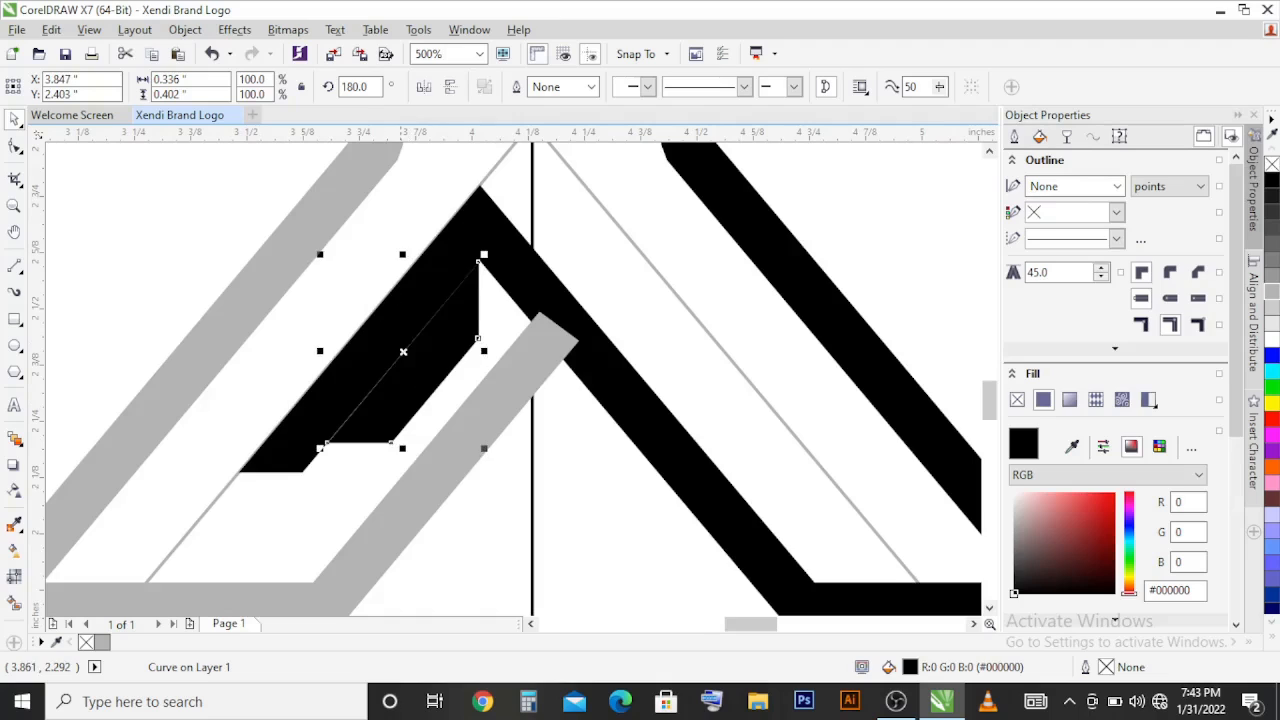
scroll(362, 445, up, 1)
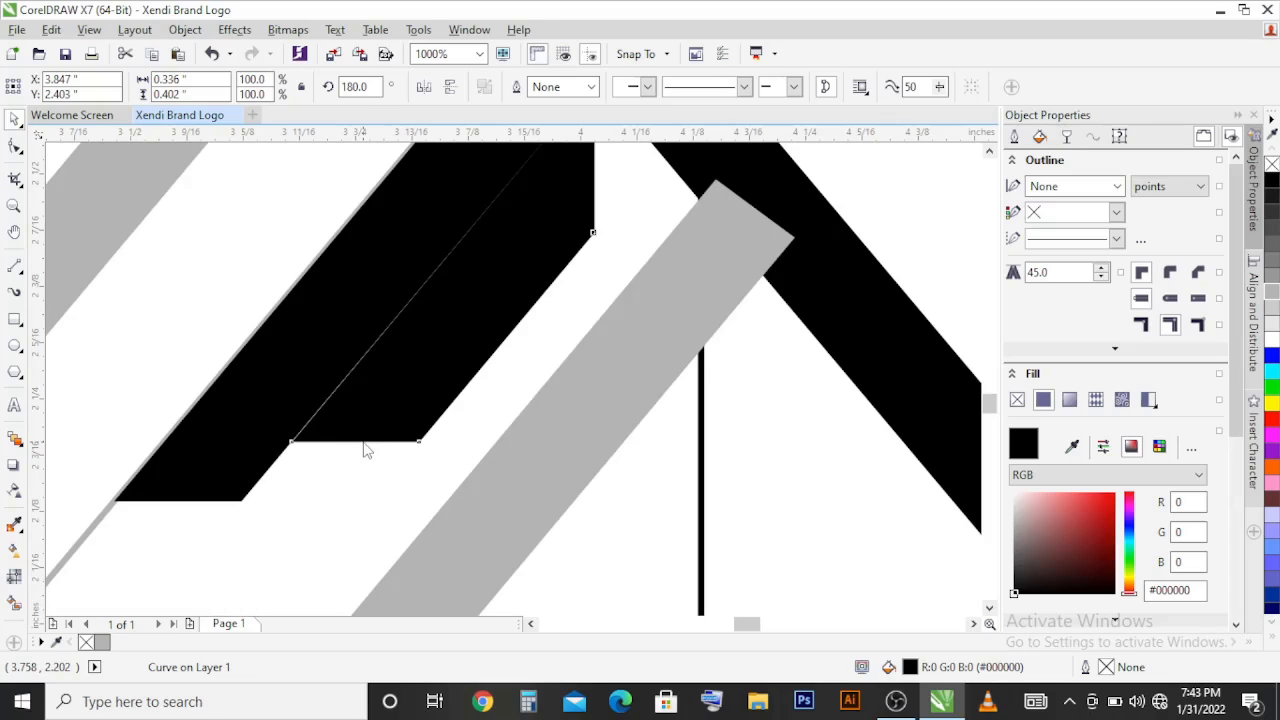
key(F10)
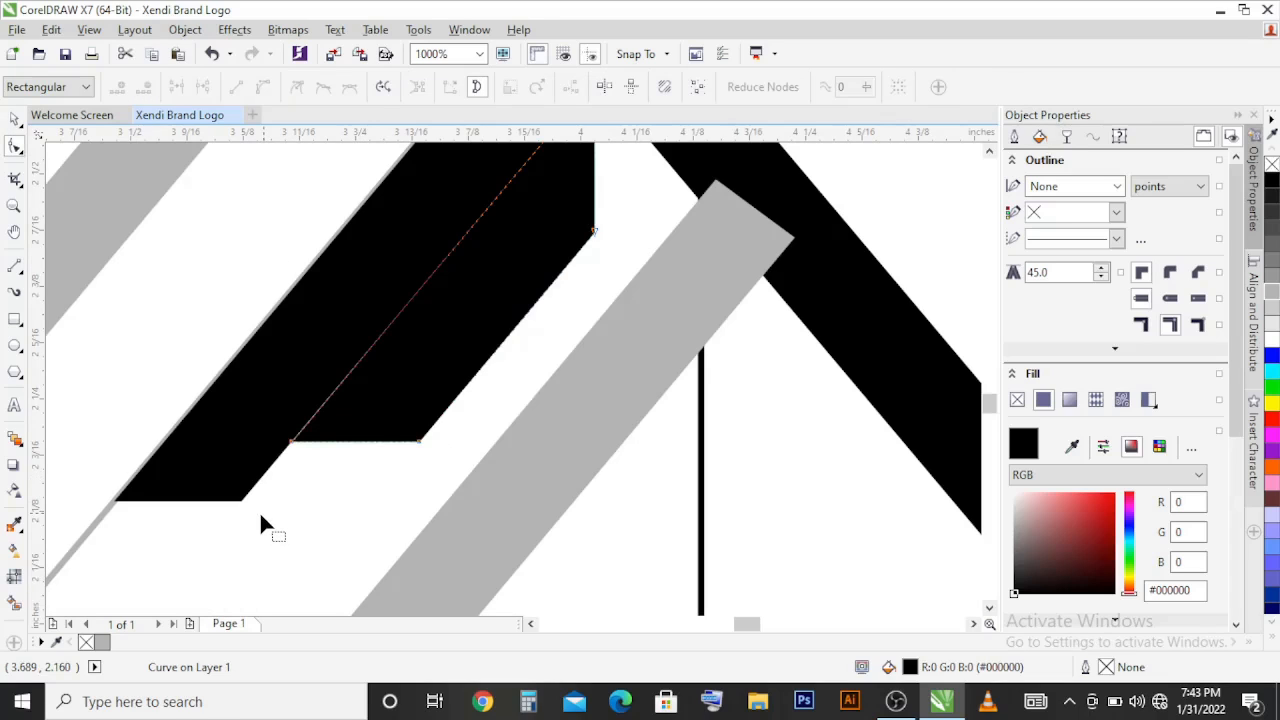
drag(246, 520, 330, 548)
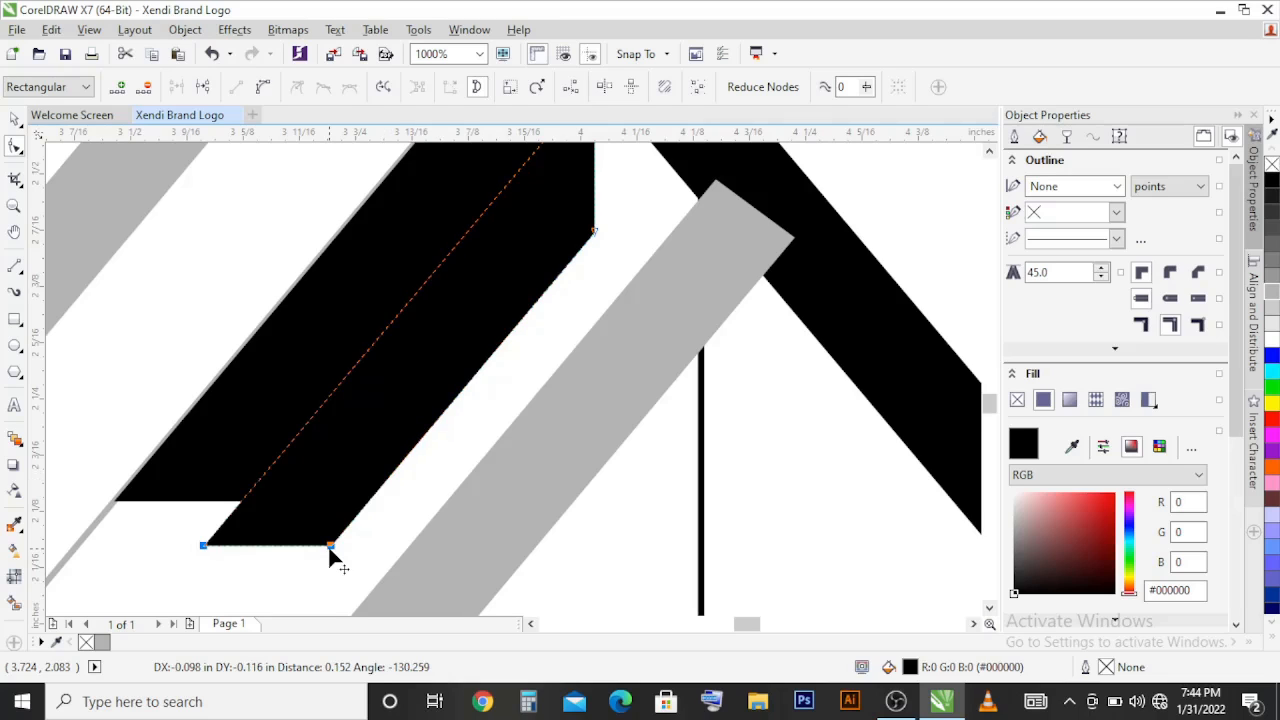
scroll(330, 547, down, 1)
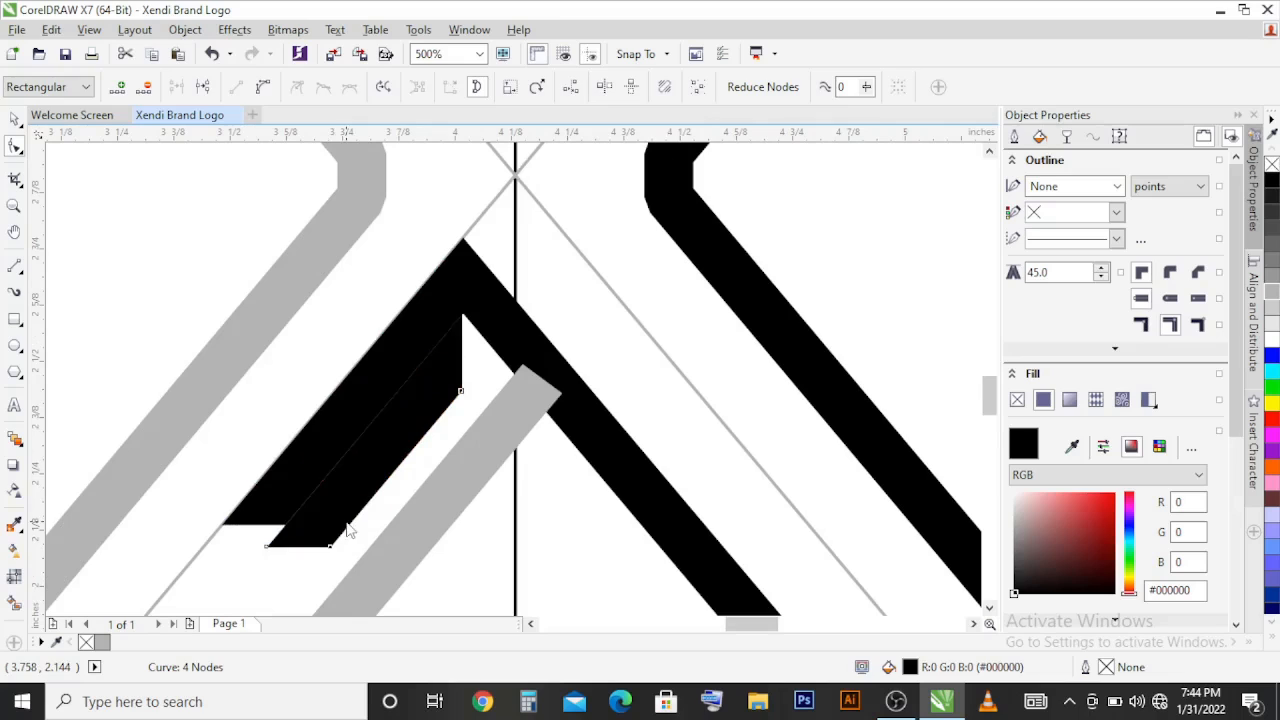
Step: Shift the extended segment up so it overlaps the inner black bar with their lower ends level
key(space)
scroll(440, 360, up, 1)
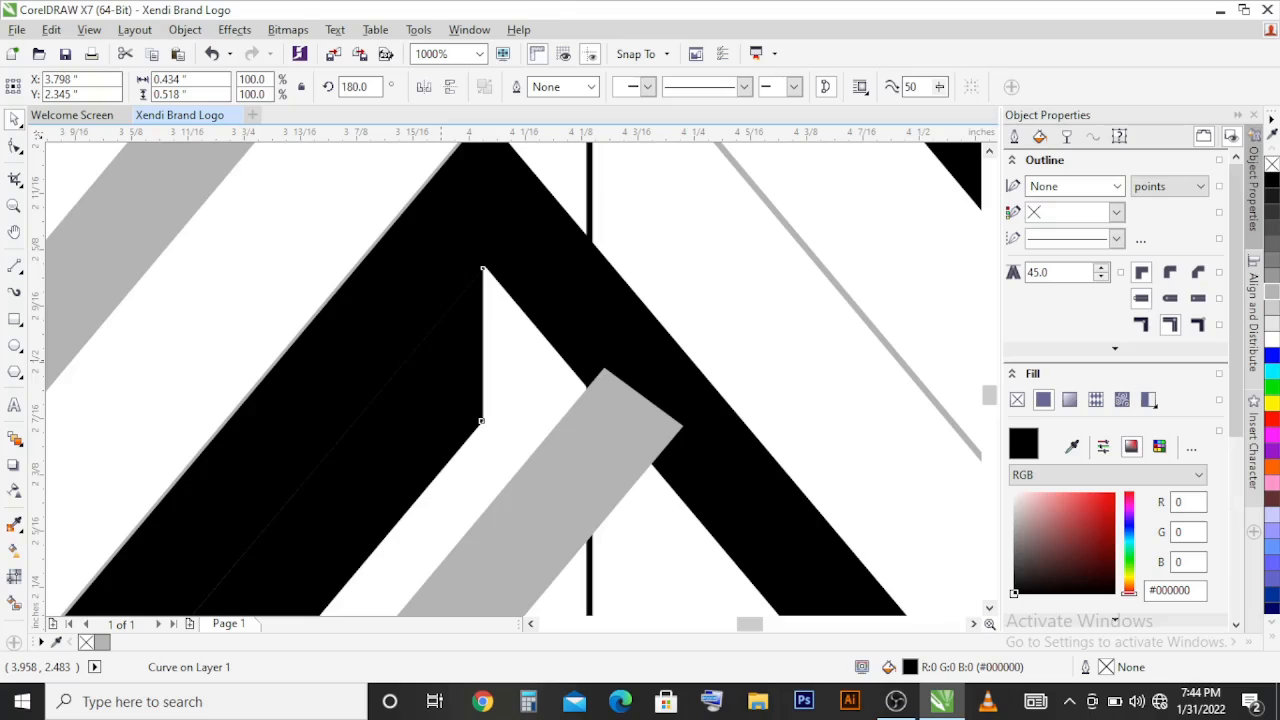
drag(441, 420, 450, 385)
mouse_move(444, 324)
mouse_down()
mouse_move(443, 286)
mouse_move(444, 313)
mouse_up()
drag(436, 382, 459, 313)
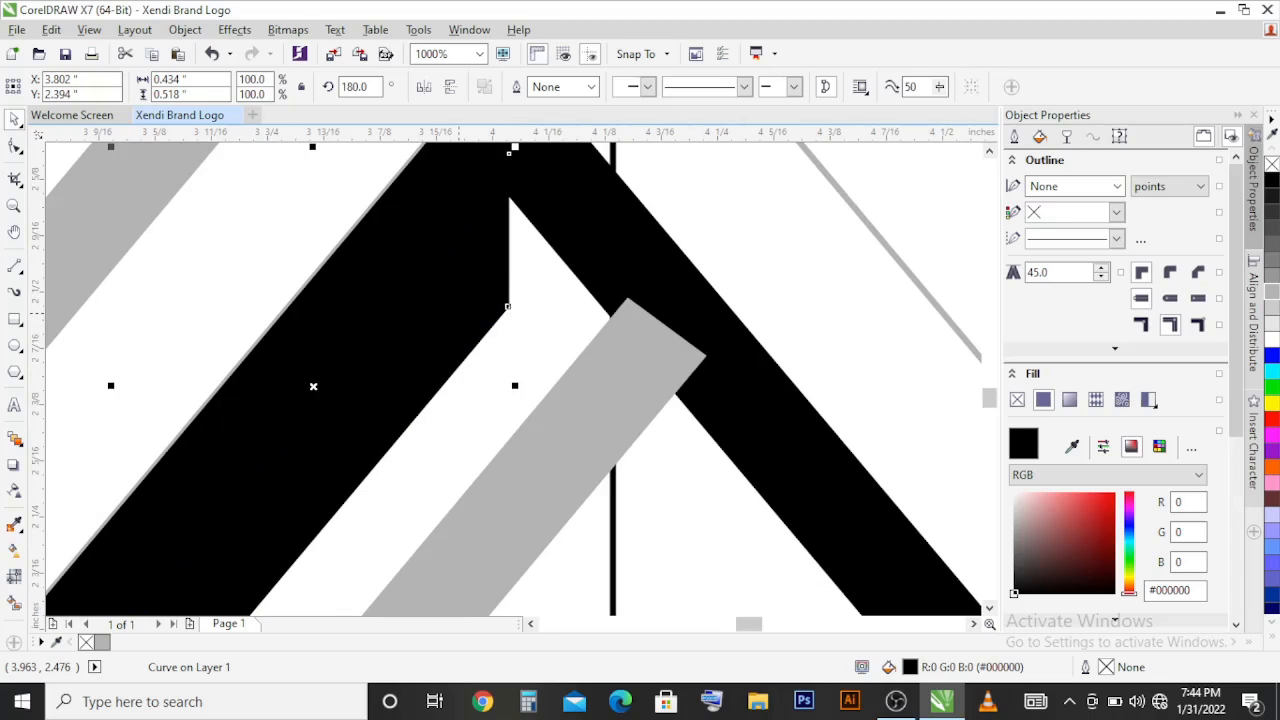
Step: Weld the segment to the black half and extend the thickened bar's lower end nodes diagonally down-left
scroll(459, 311, down, 1)
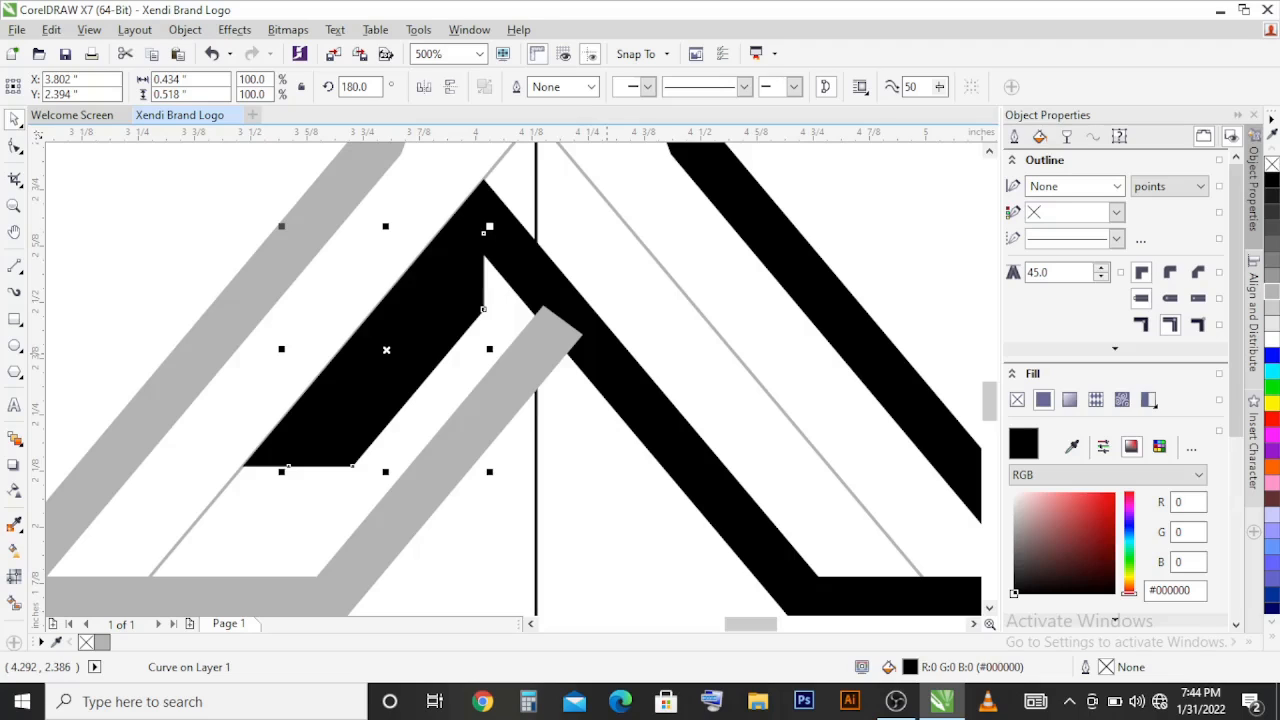
shift+click(607, 353)
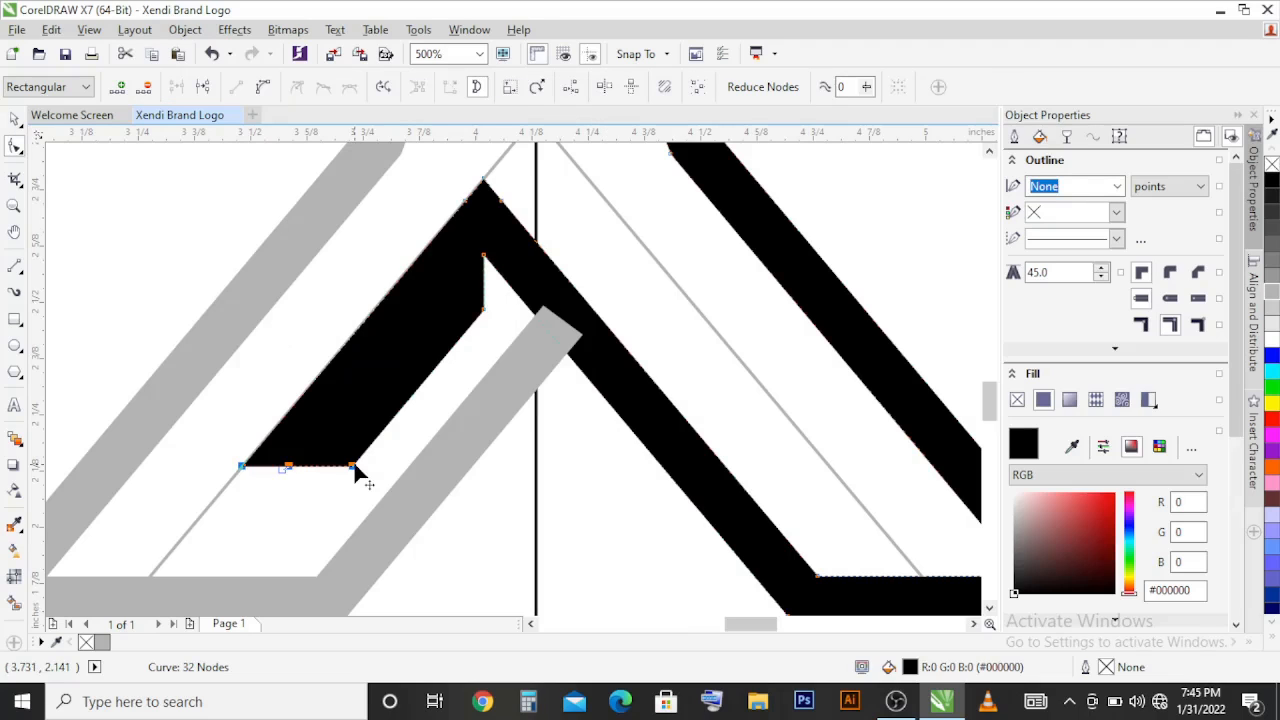
drag(353, 466, 306, 521)
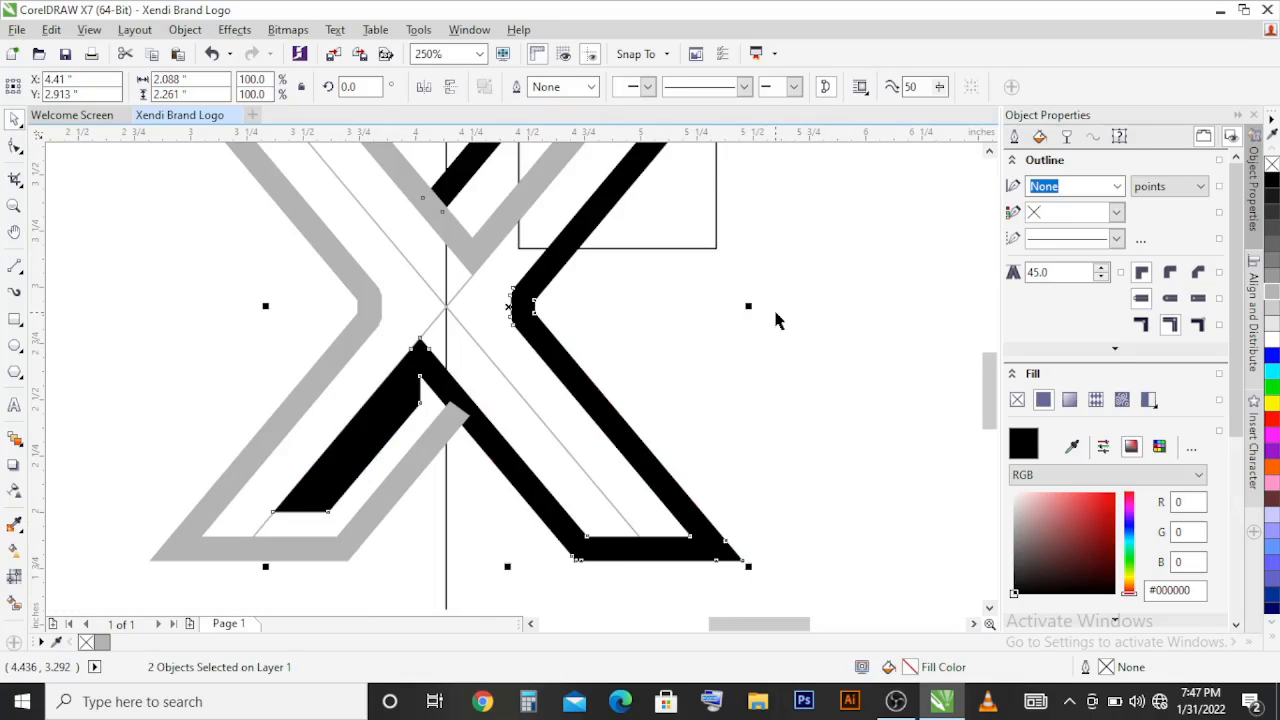
click(777, 320)
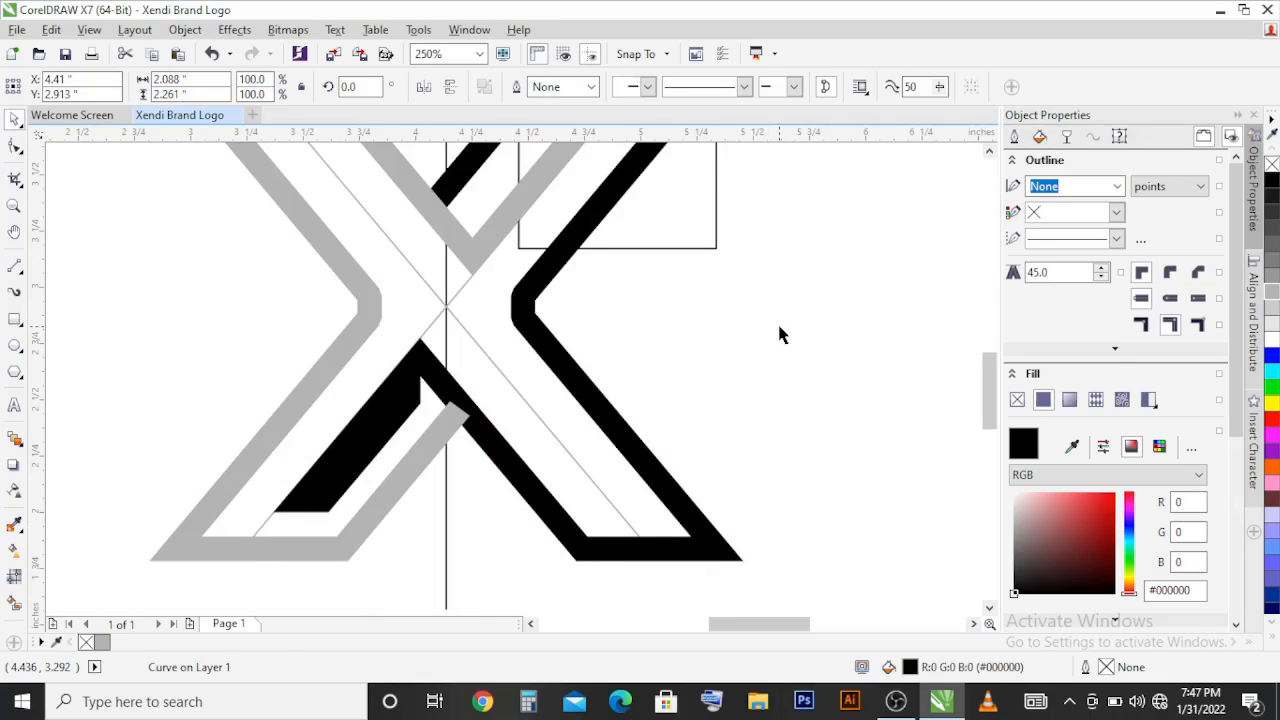
Step: Duplicate the black half as a horizontally and vertically mirrored copy and align its left edge with the grey half
scroll(564, 555, down, 1)
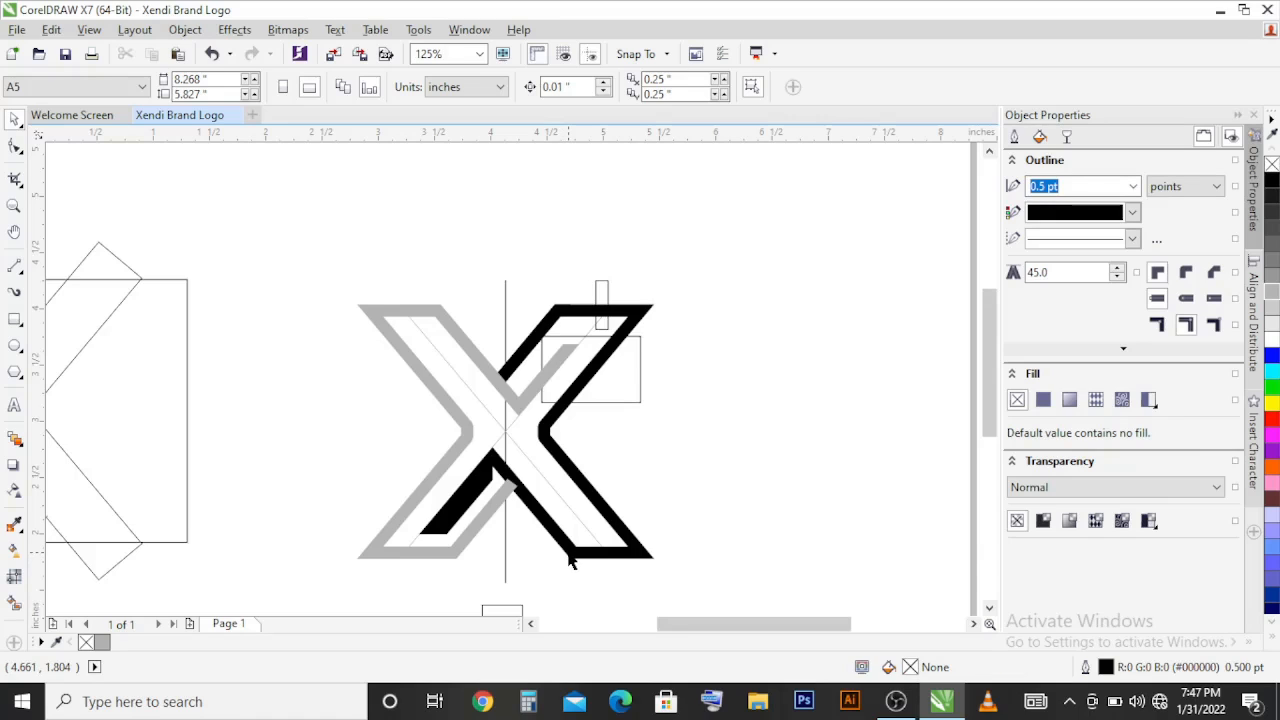
click(569, 558)
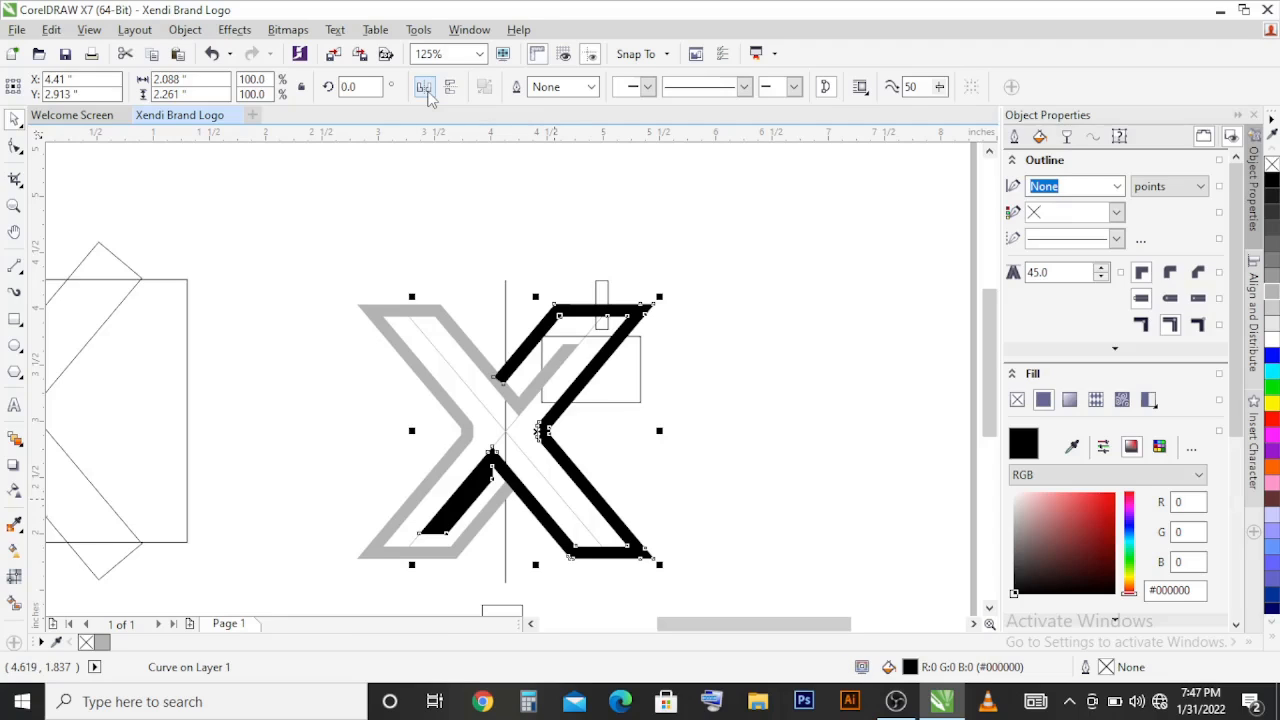
click(424, 88)
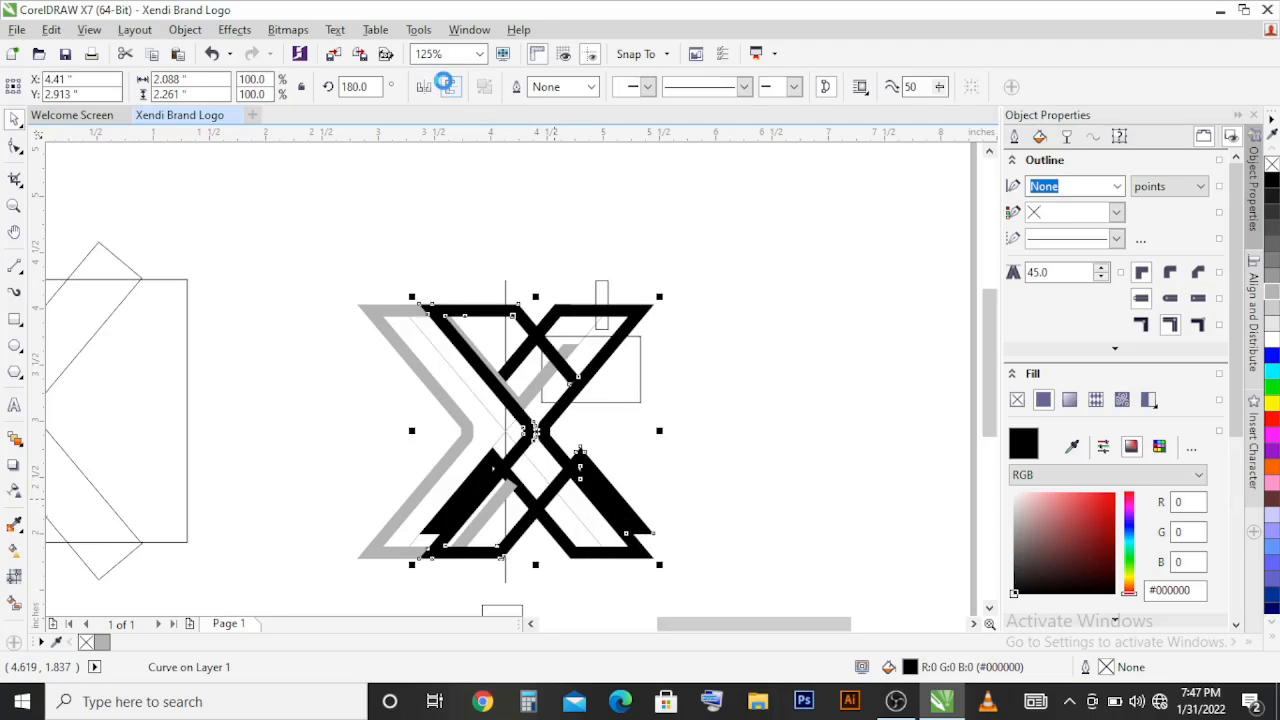
click(449, 88)
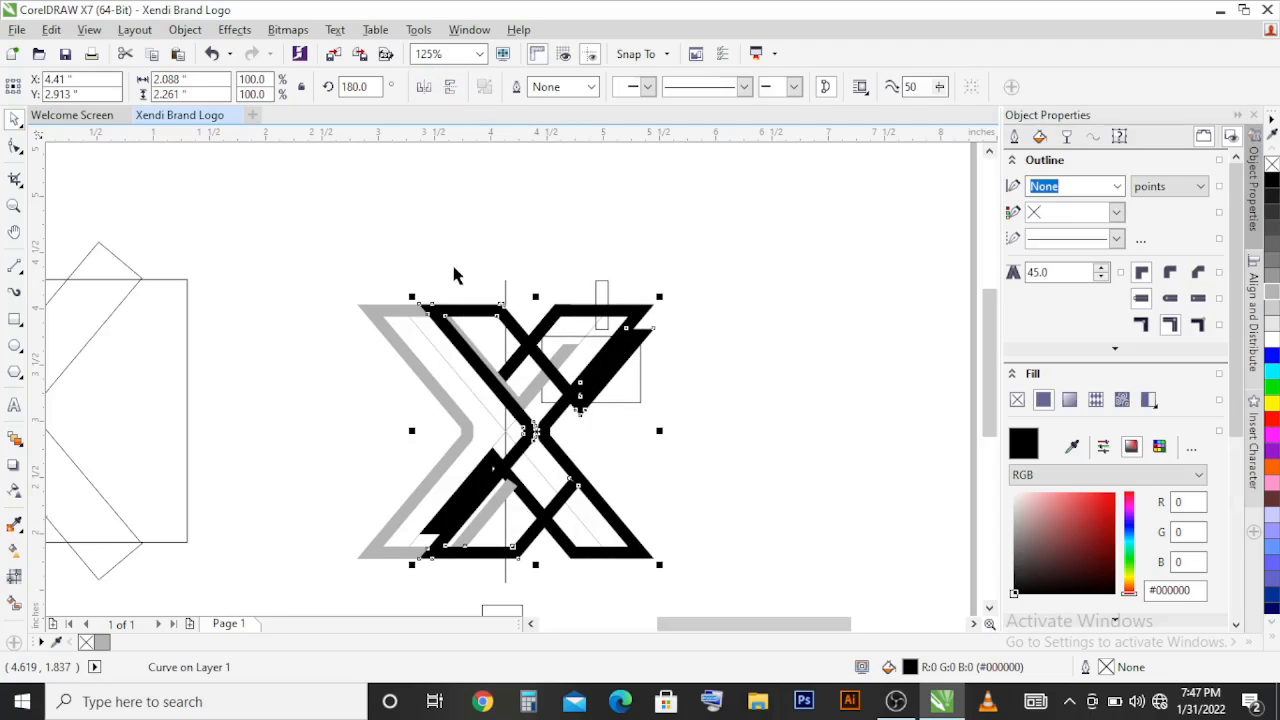
shift+click(400, 354)
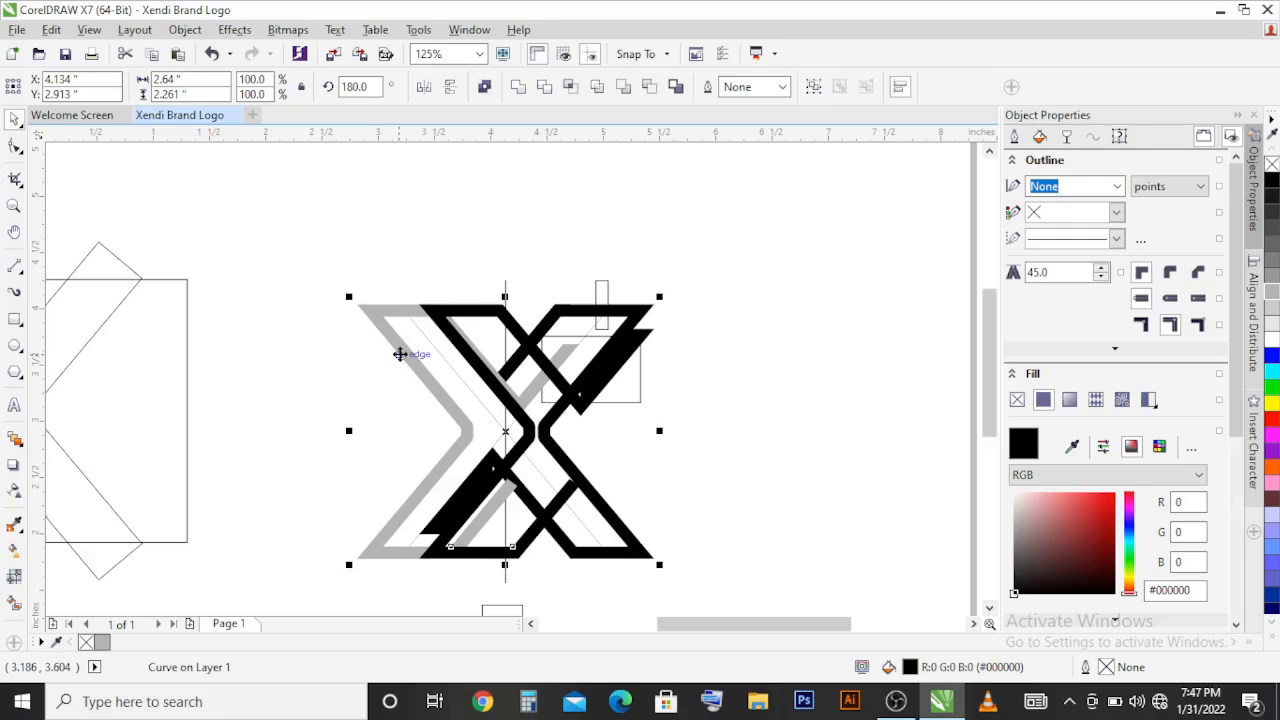
key(l)
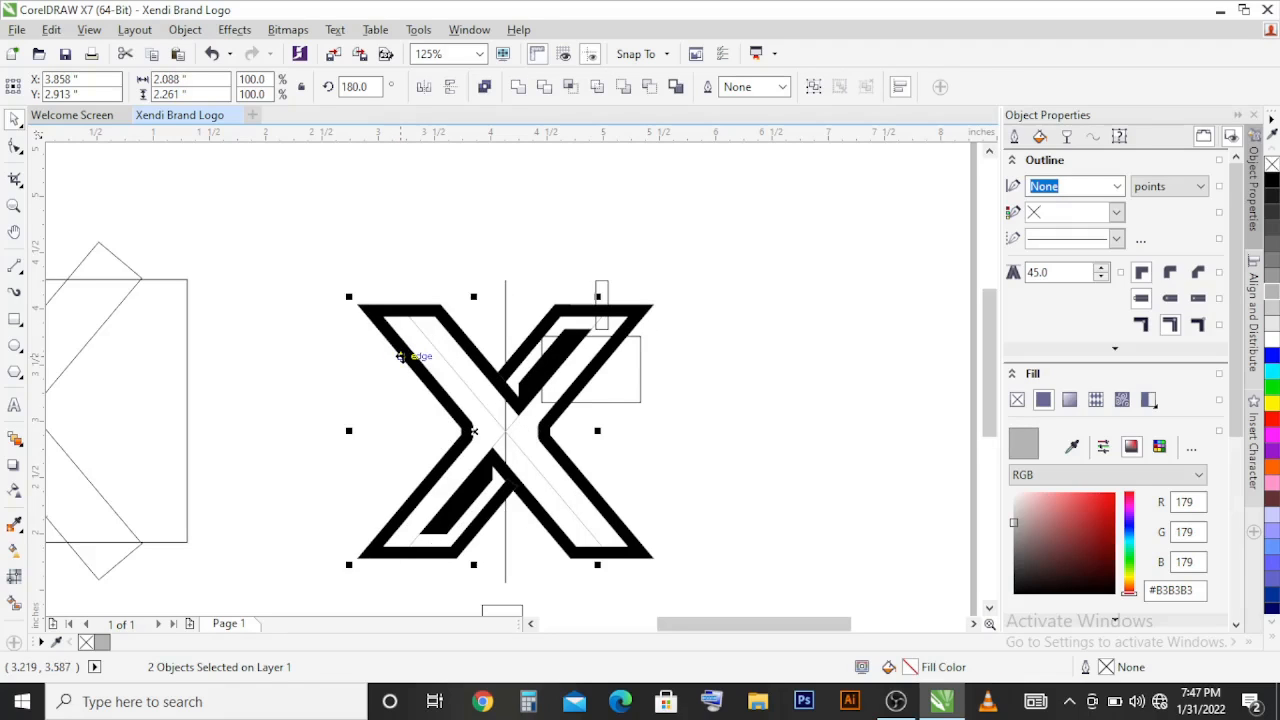
click(451, 270)
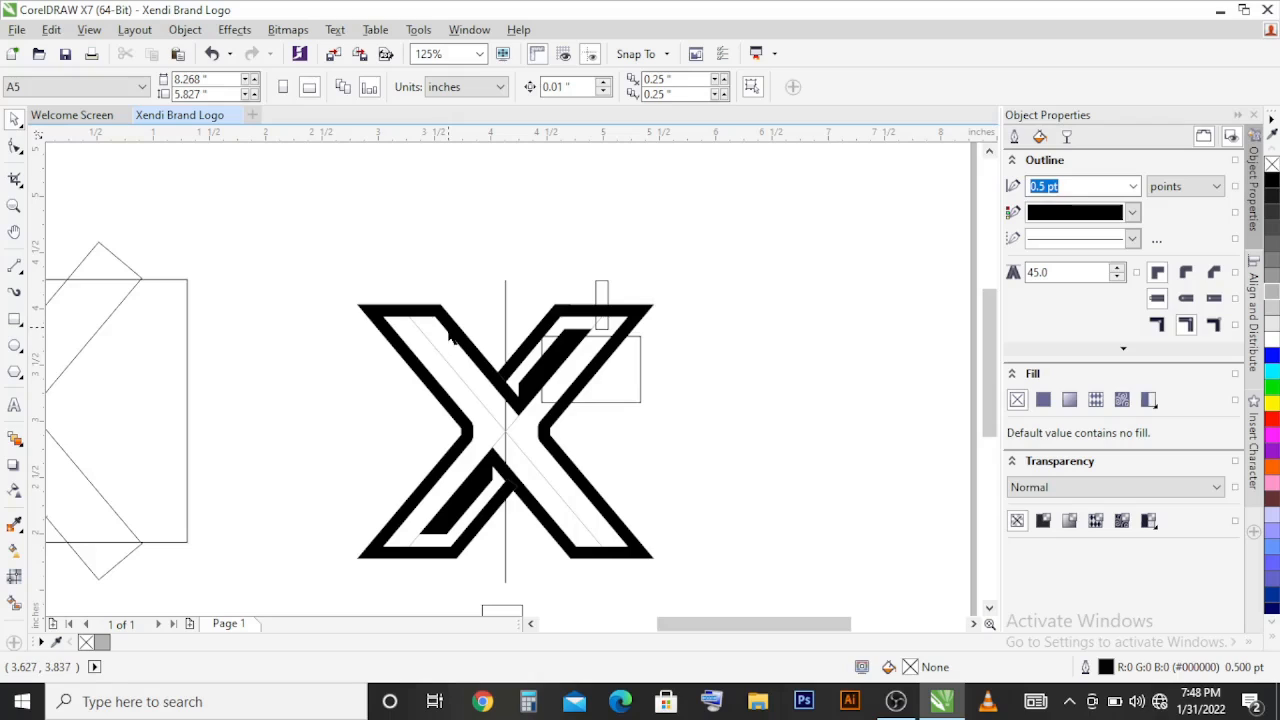
Step: Move the old grey half out from beneath the new black copy and delete it
click(453, 336)
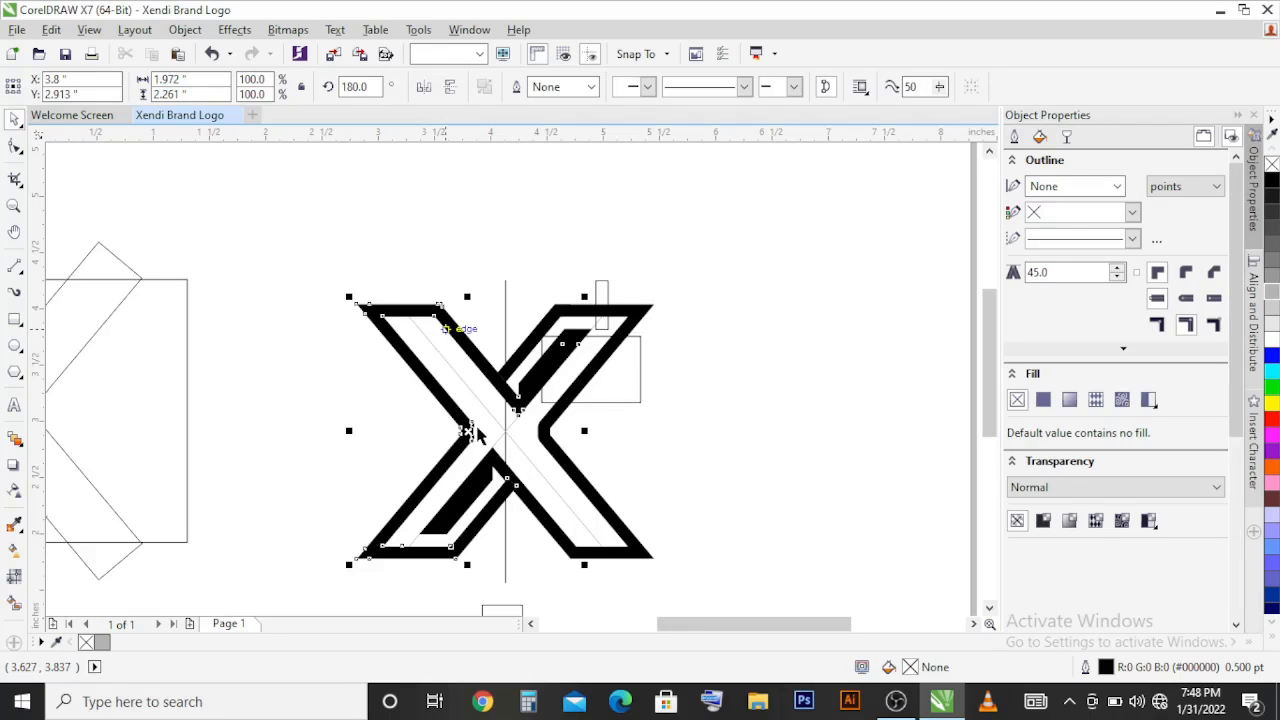
drag(468, 431, 297, 262)
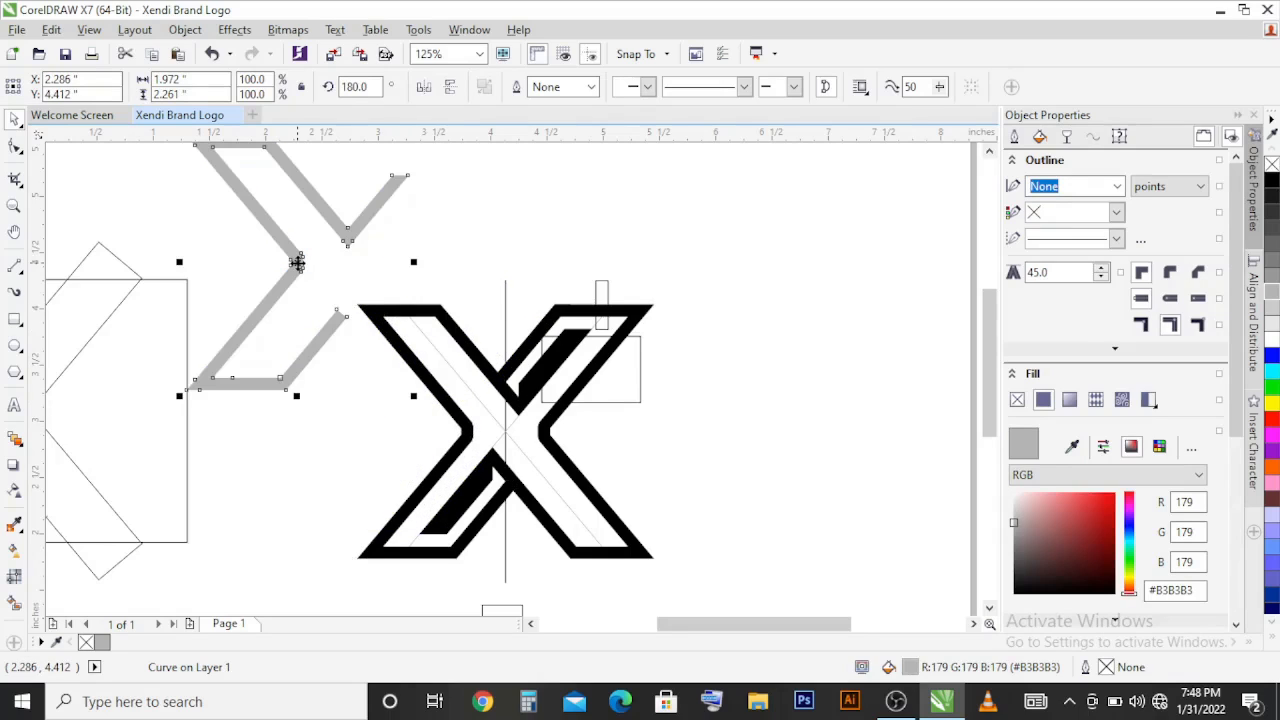
right_click(297, 262)
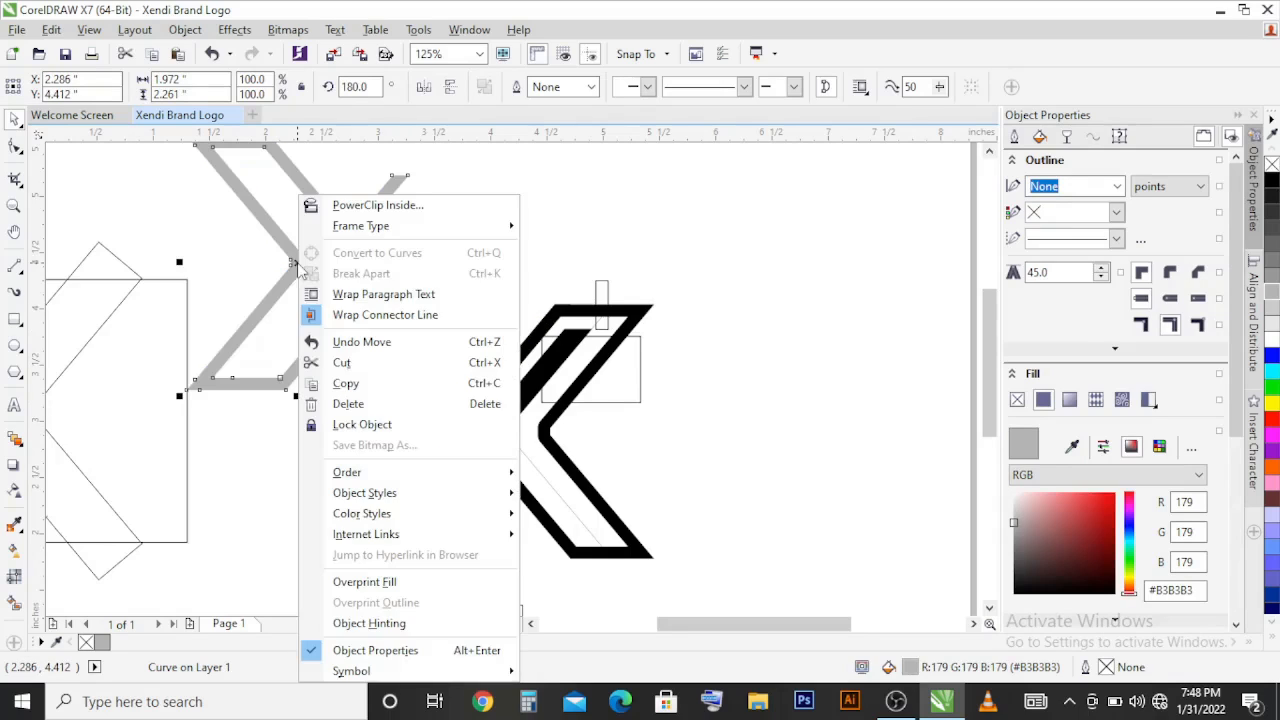
click(368, 404)
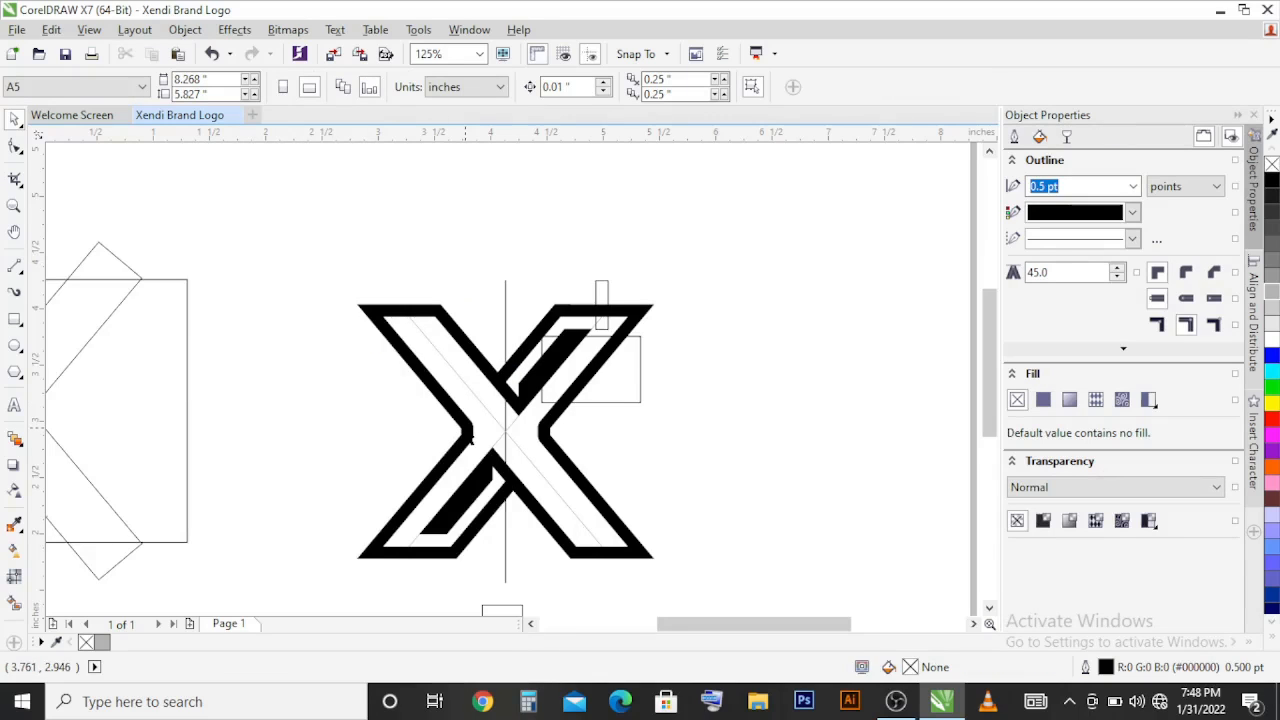
Step: Copy both black X halves onto a new second page and combine them into one curve
click(470, 436)
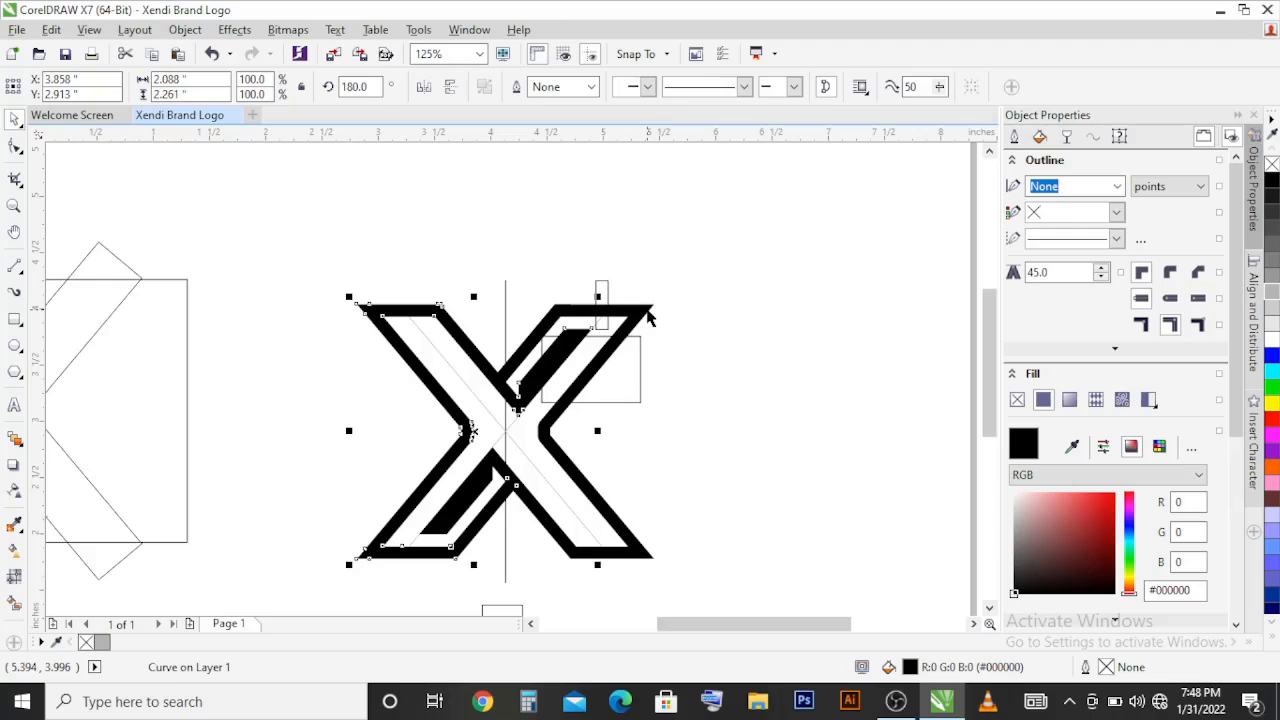
shift+click(650, 310)
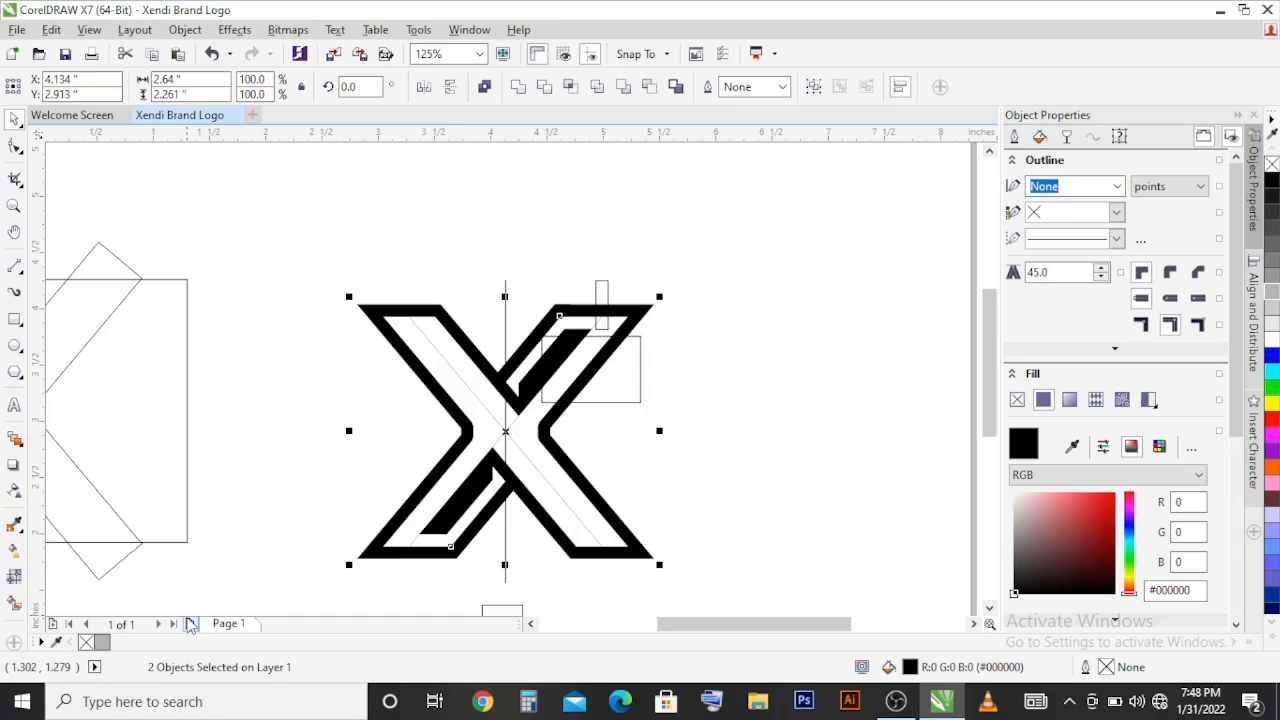
click(190, 623)
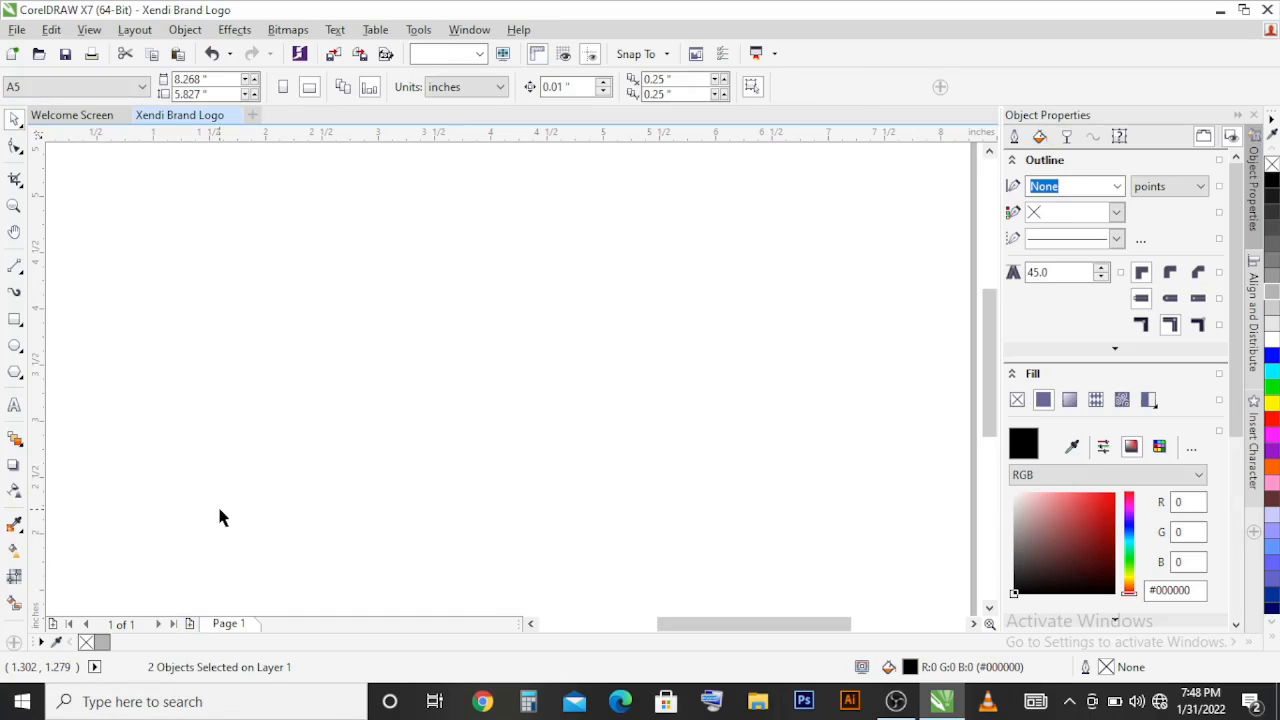
key(ctrl+v)
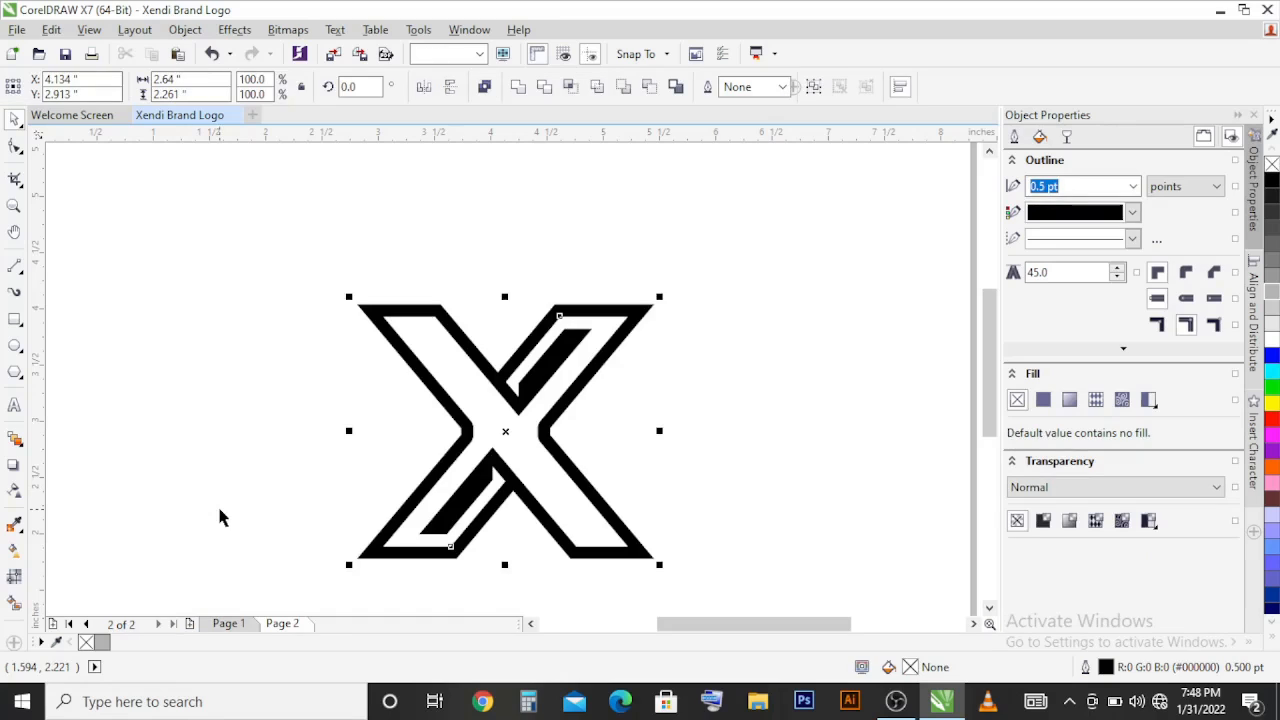
key(ctrl+l)
Step: Fill the combined X with magenta tinted slightly towards purple, reaching #EC00F5
scroll(468, 381, down, 1)
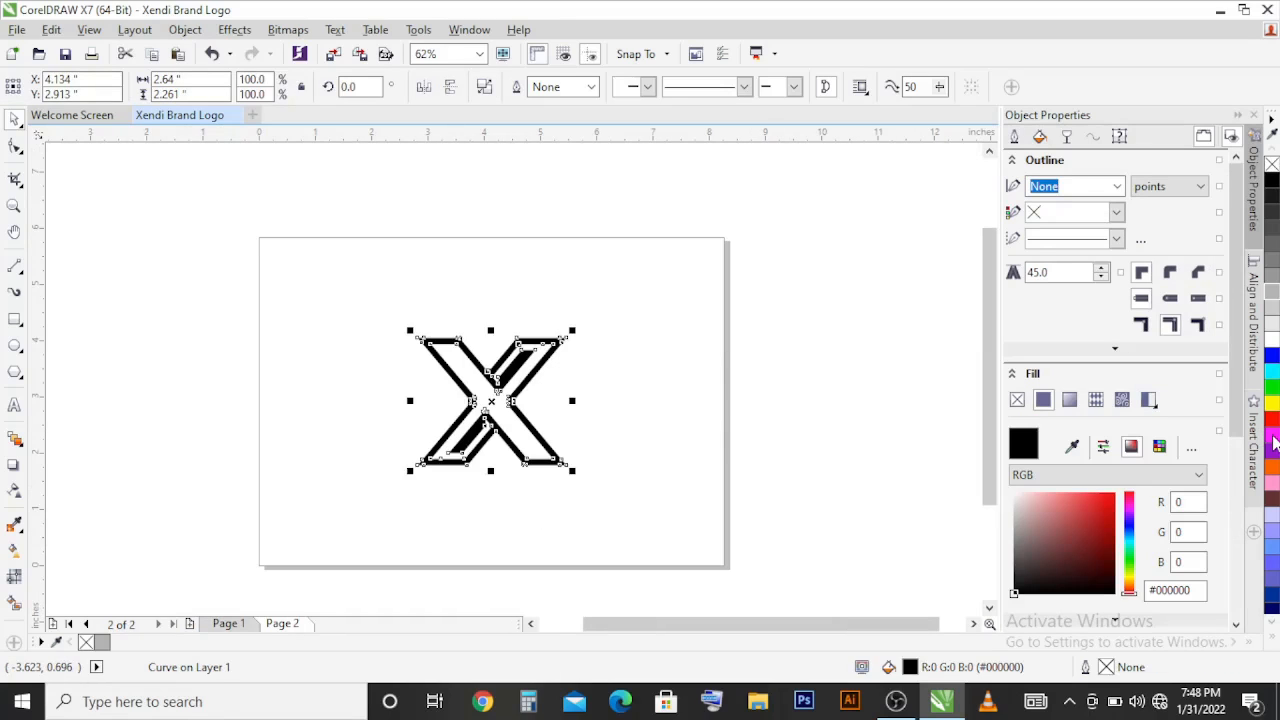
click(1272, 442)
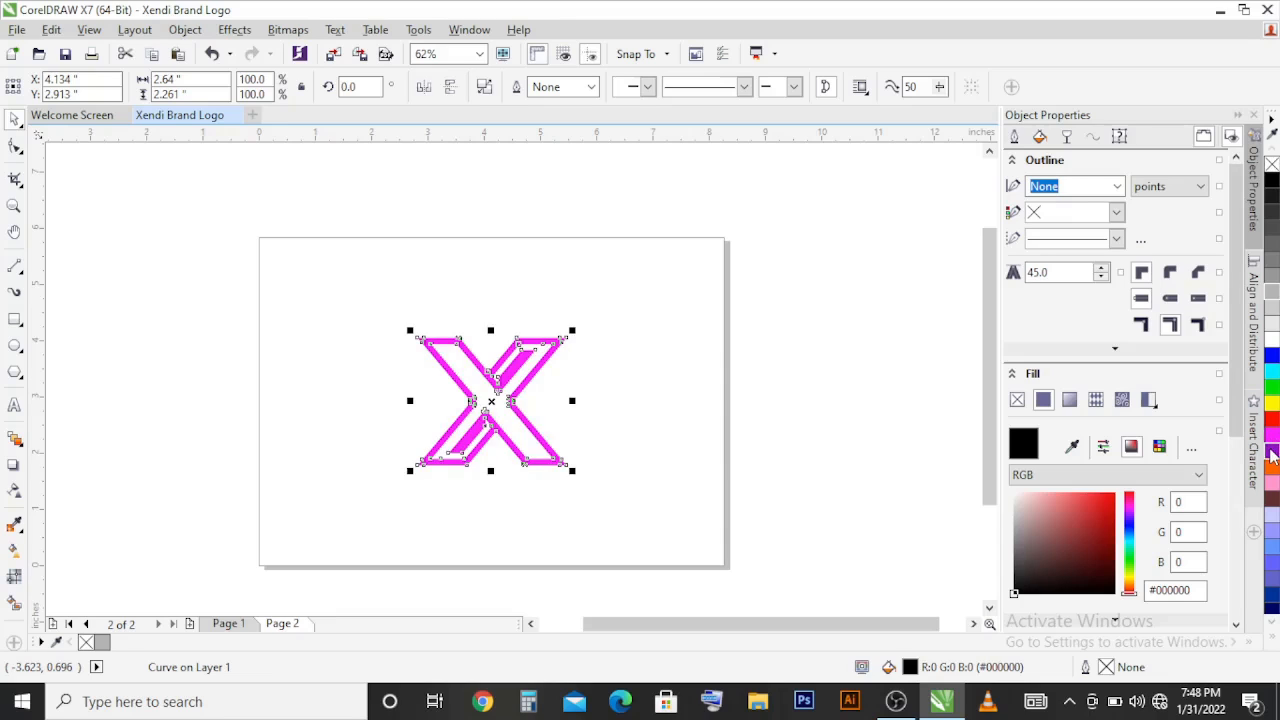
click(1272, 455)
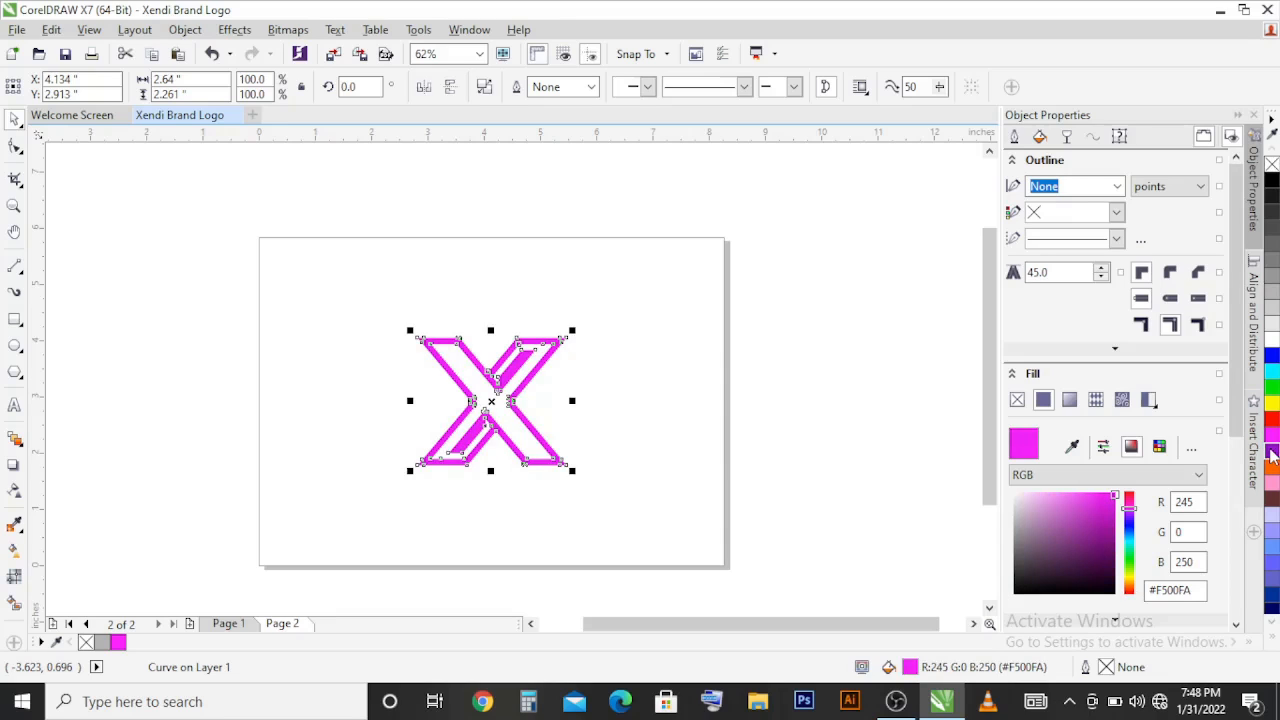
ctrl+click(1272, 455)
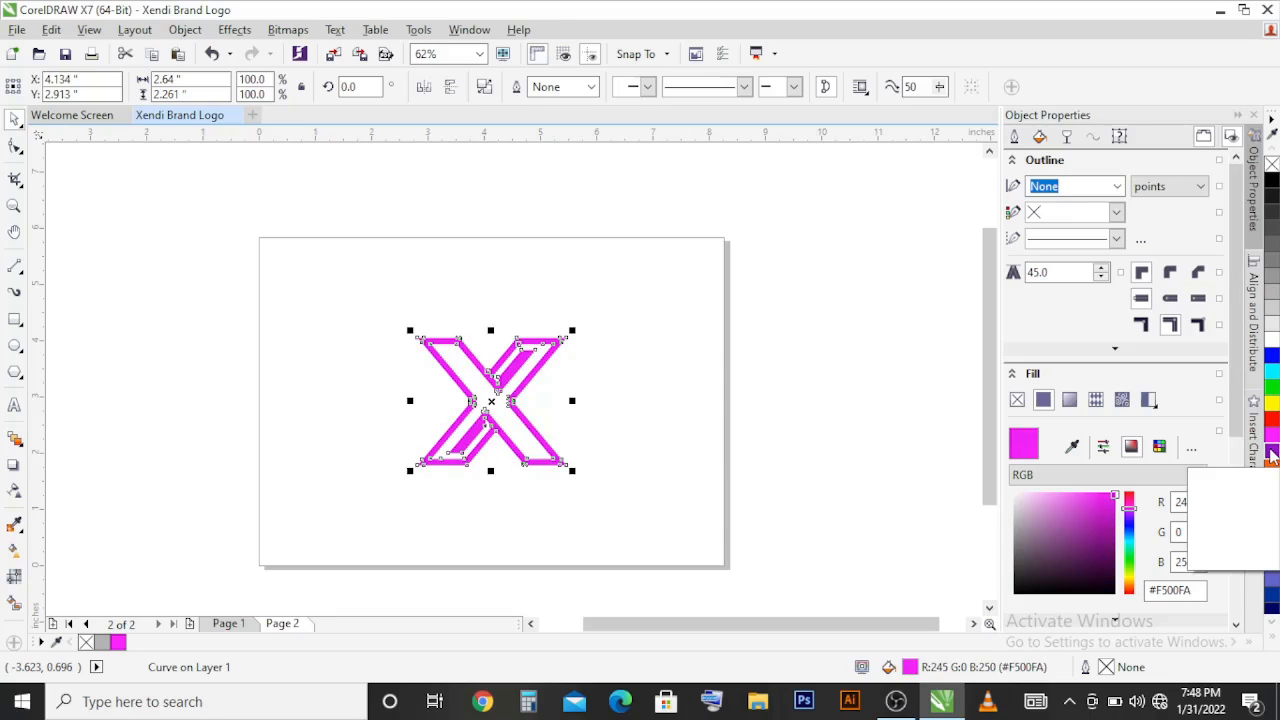
Step: Apply a linear fountain fill to the X, running diagonally from magenta at its lower-right corner to blue-tinted cyan at its upper-left corner
click(14, 549)
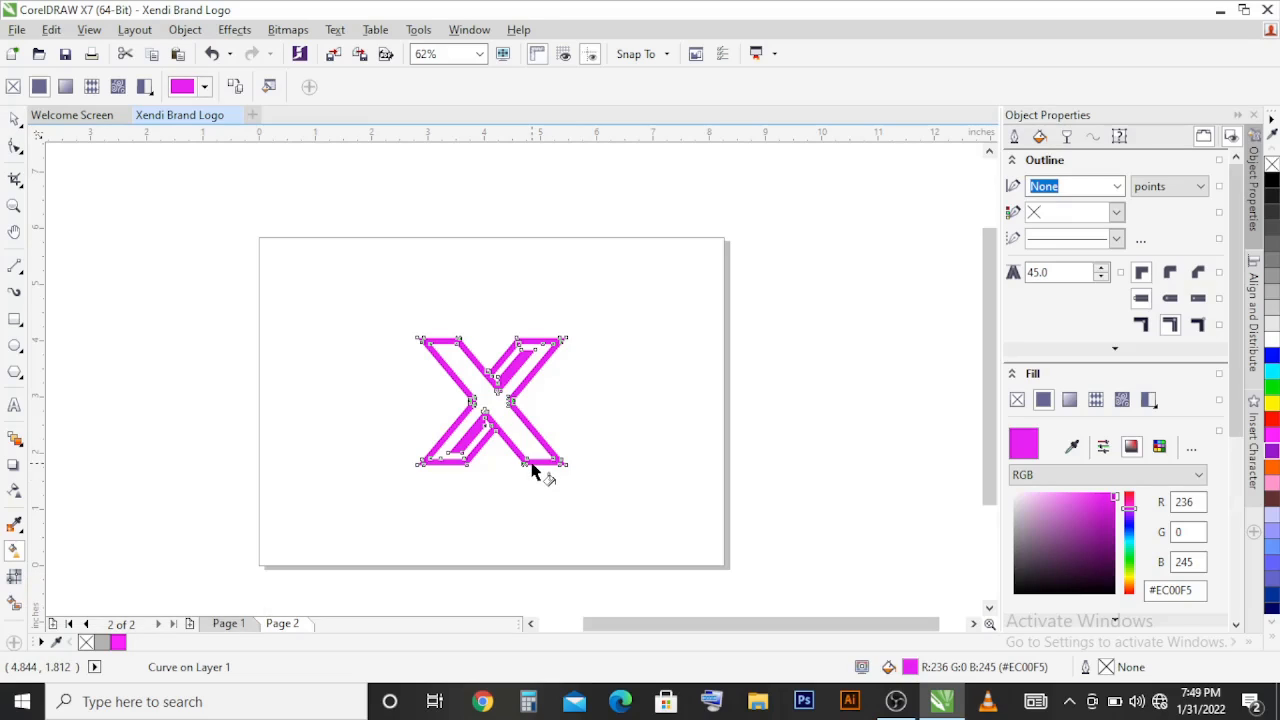
drag(532, 466, 486, 336)
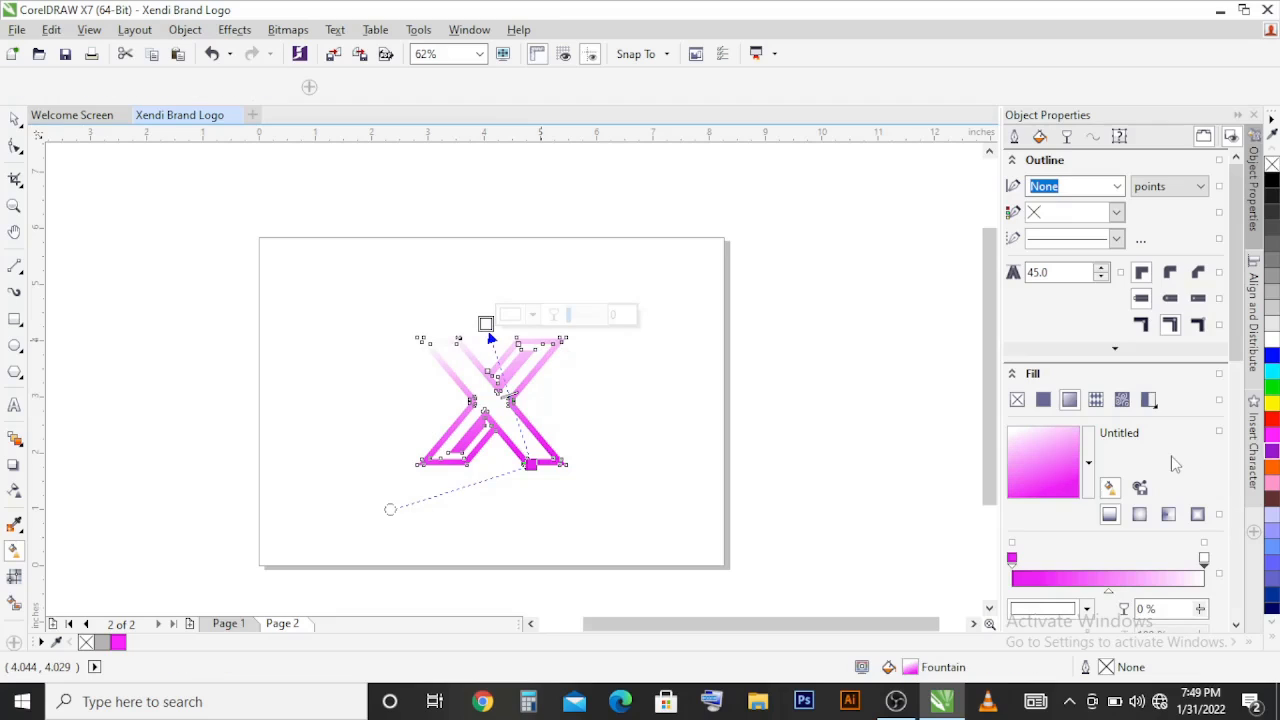
click(1271, 371)
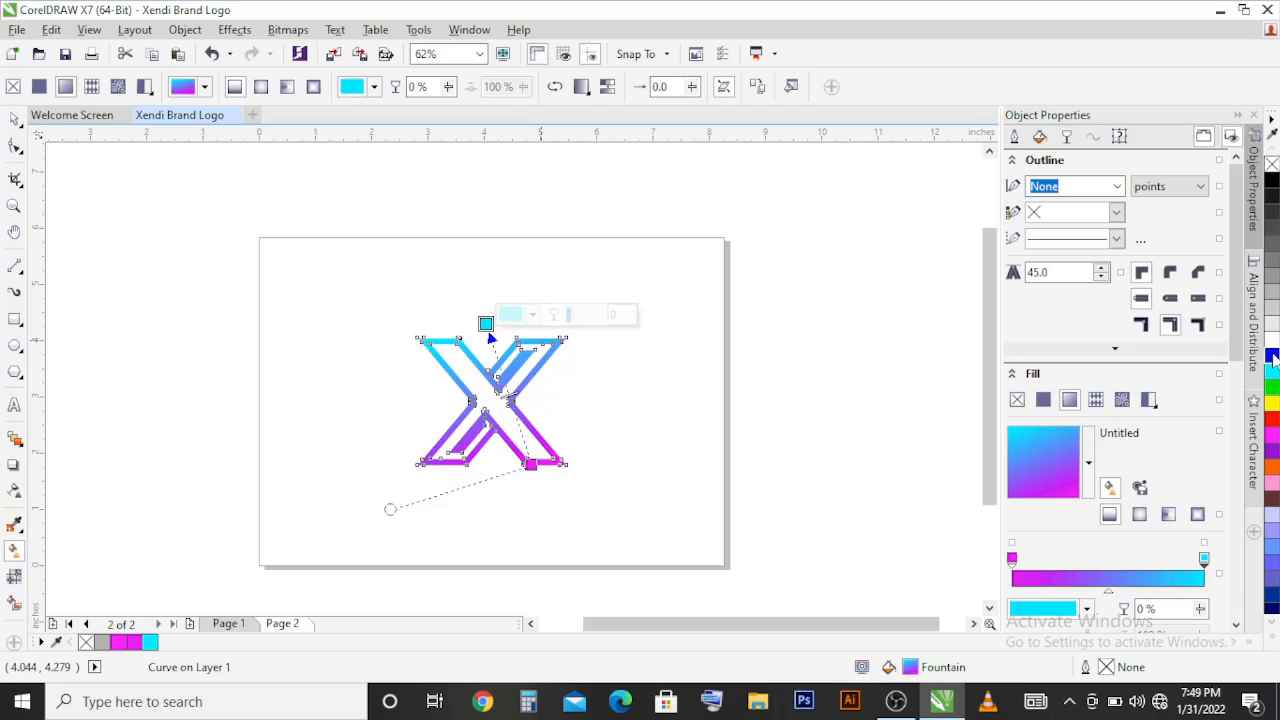
ctrl+click(1273, 356)
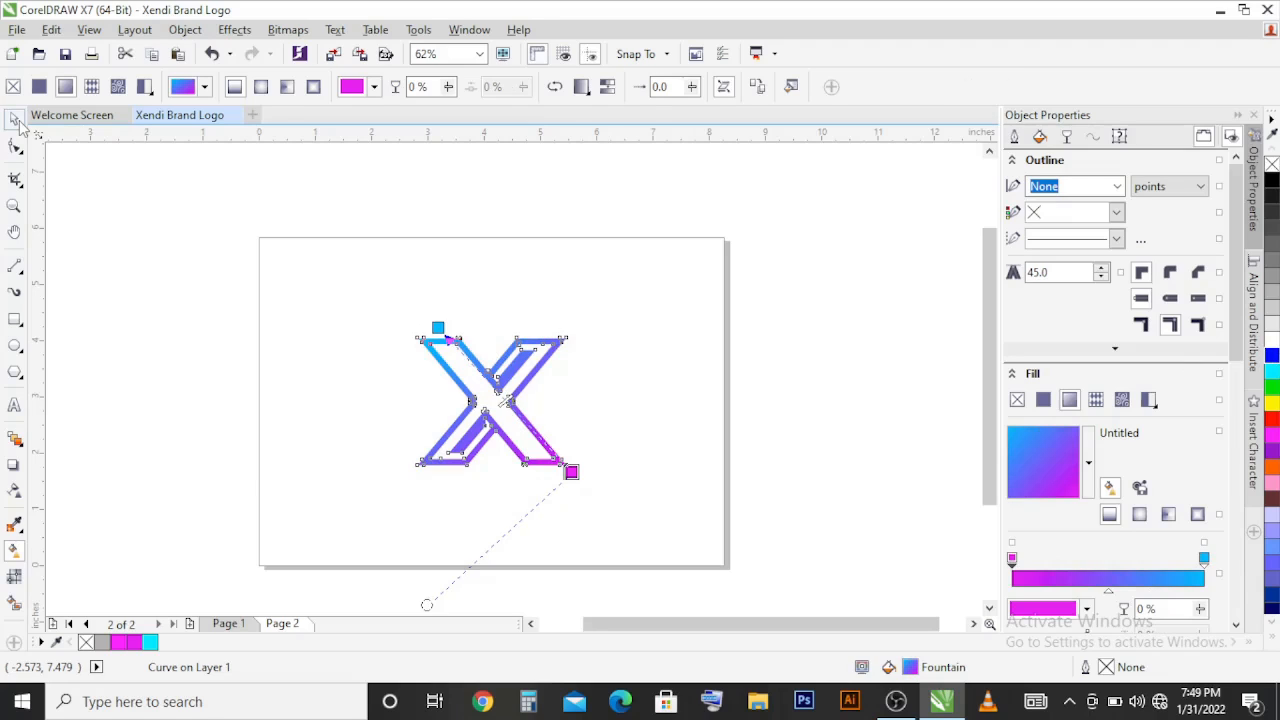
click(15, 118)
click(183, 215)
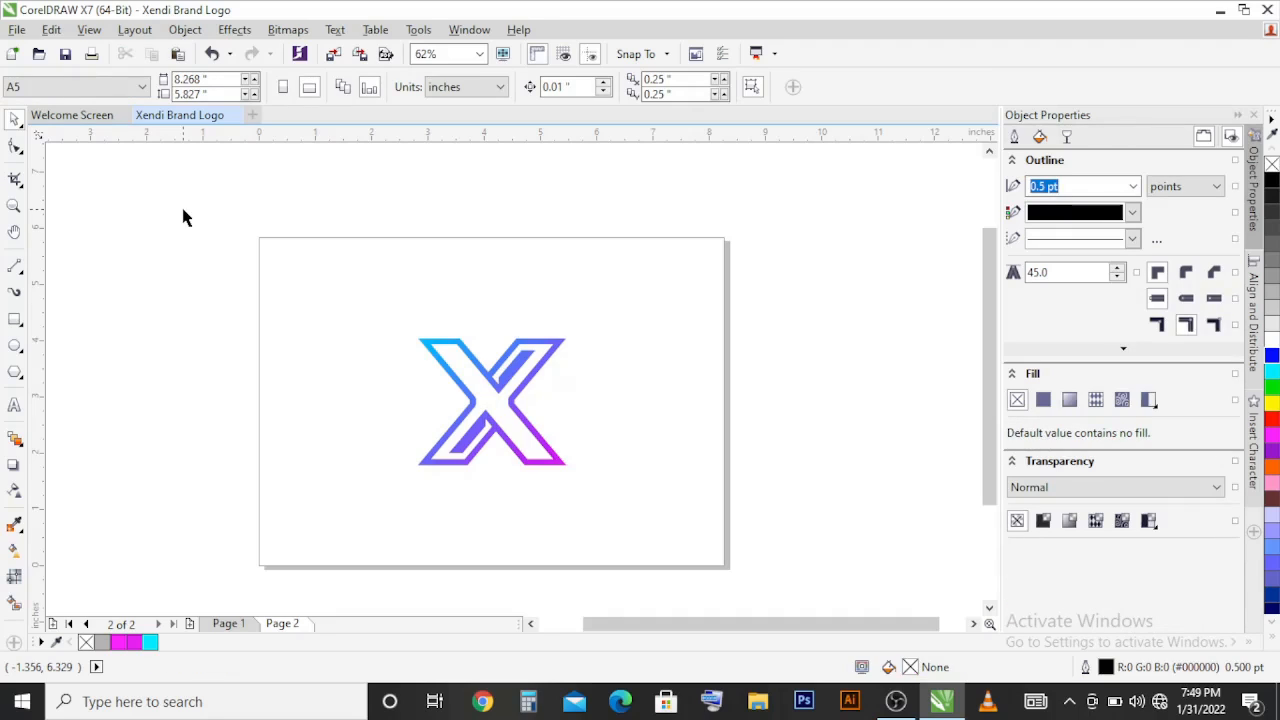
Step: Add the two-line artistic text "XENDI" and "MODERN TECH" below the X and set its font to Abrade-Bold
click(14, 405)
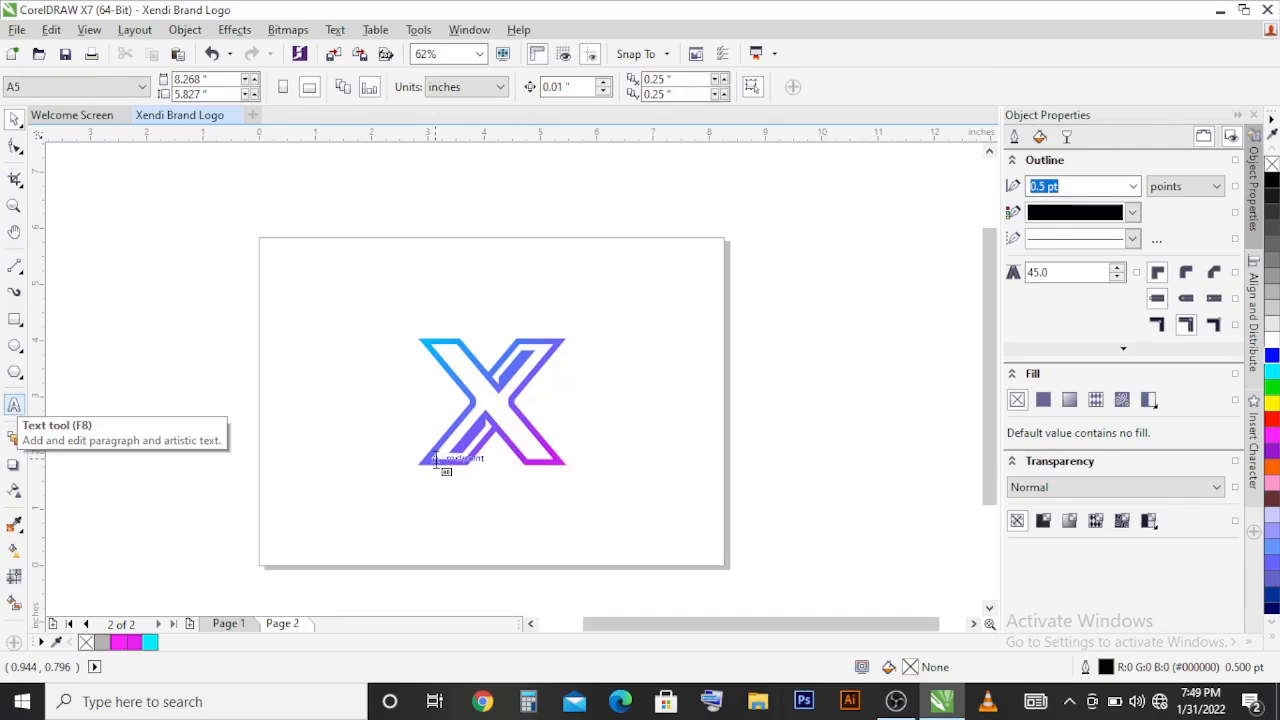
click(404, 494)
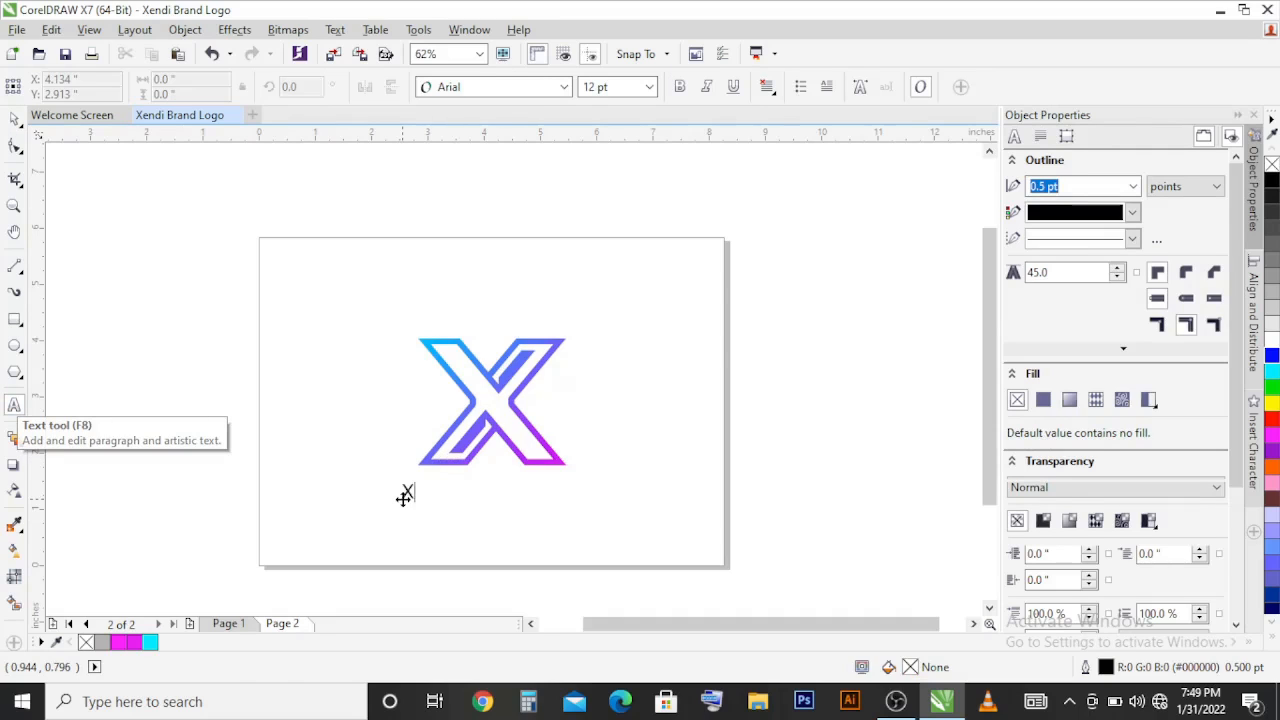
text(XEND)
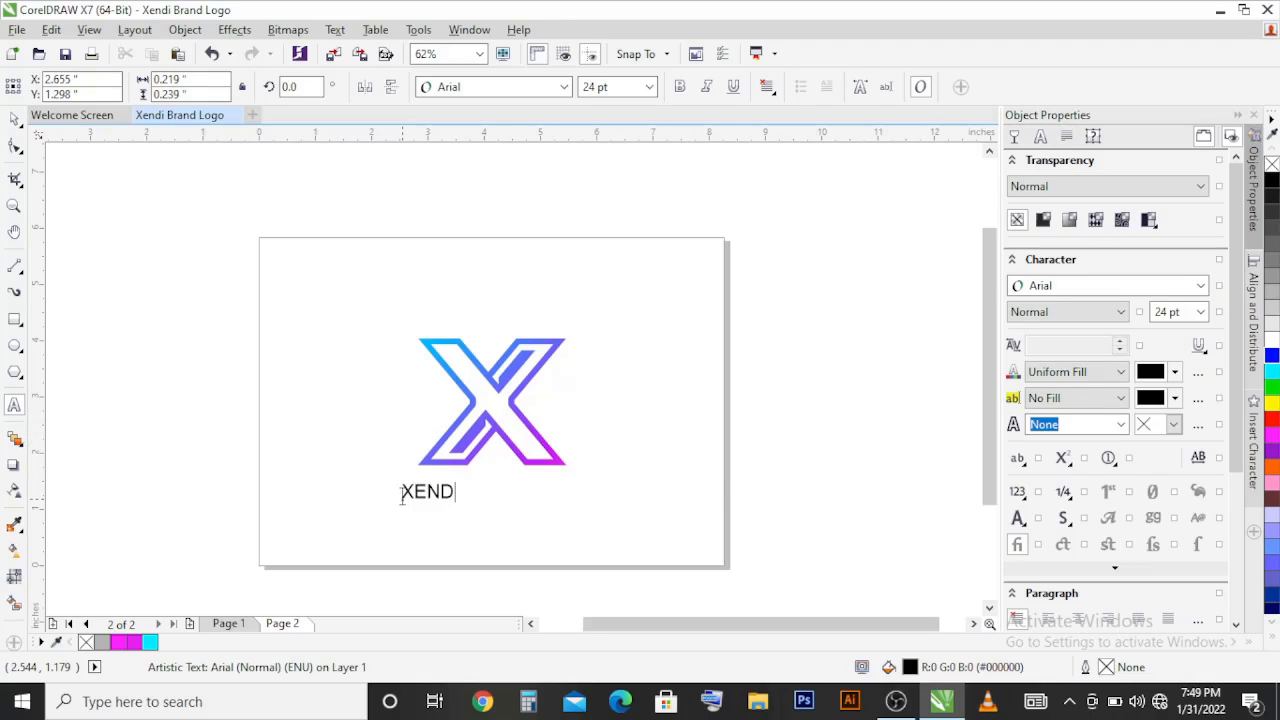
text(I)
key(Return)
text(MO)
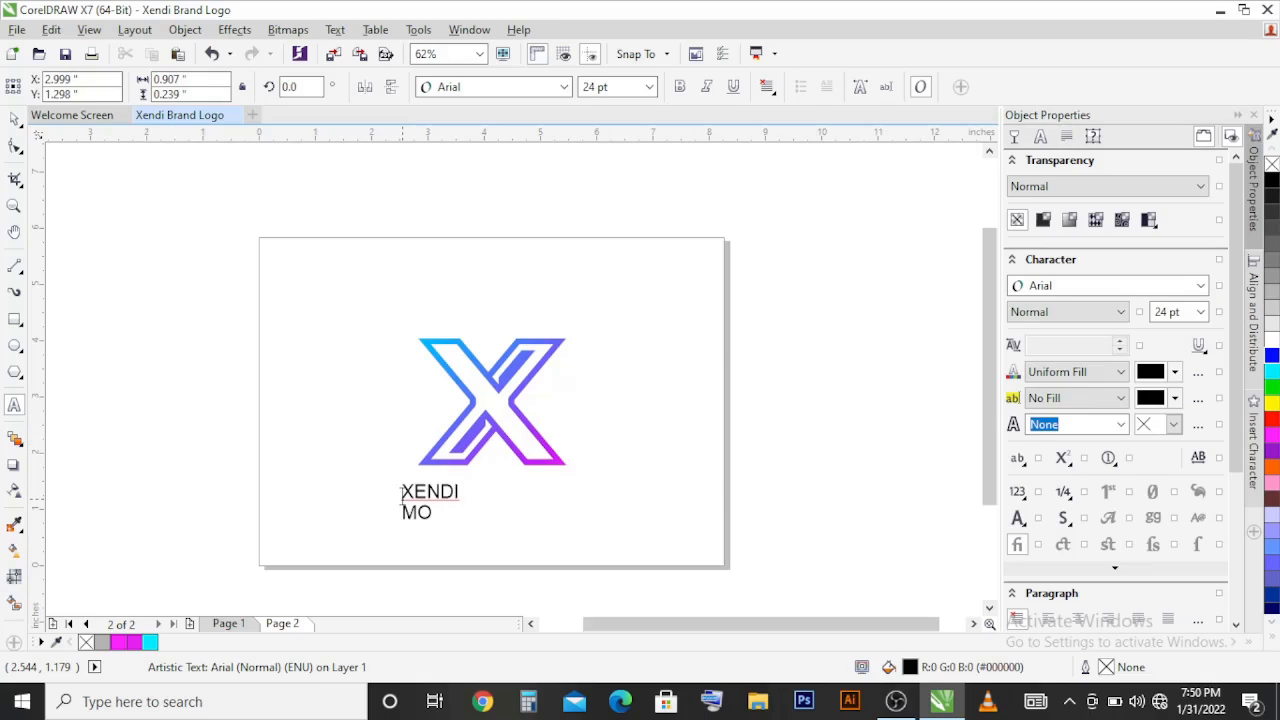
text(DERN TECH)
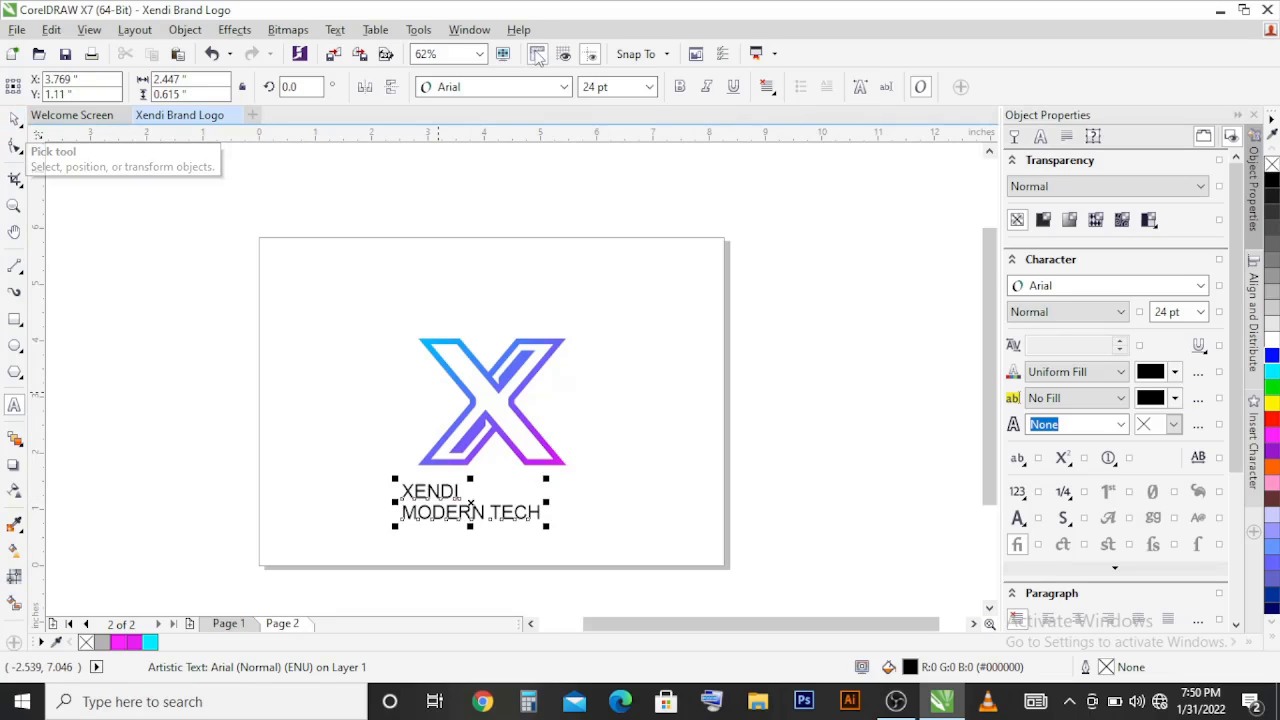
click(564, 87)
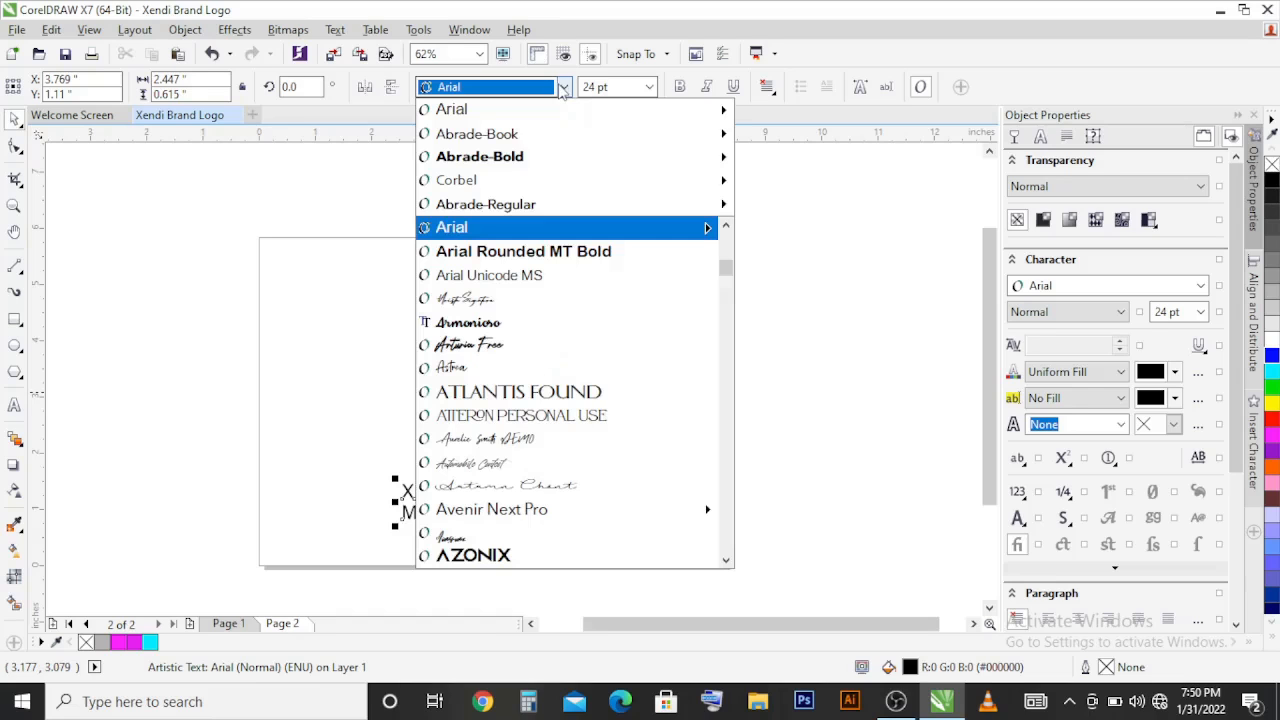
click(521, 156)
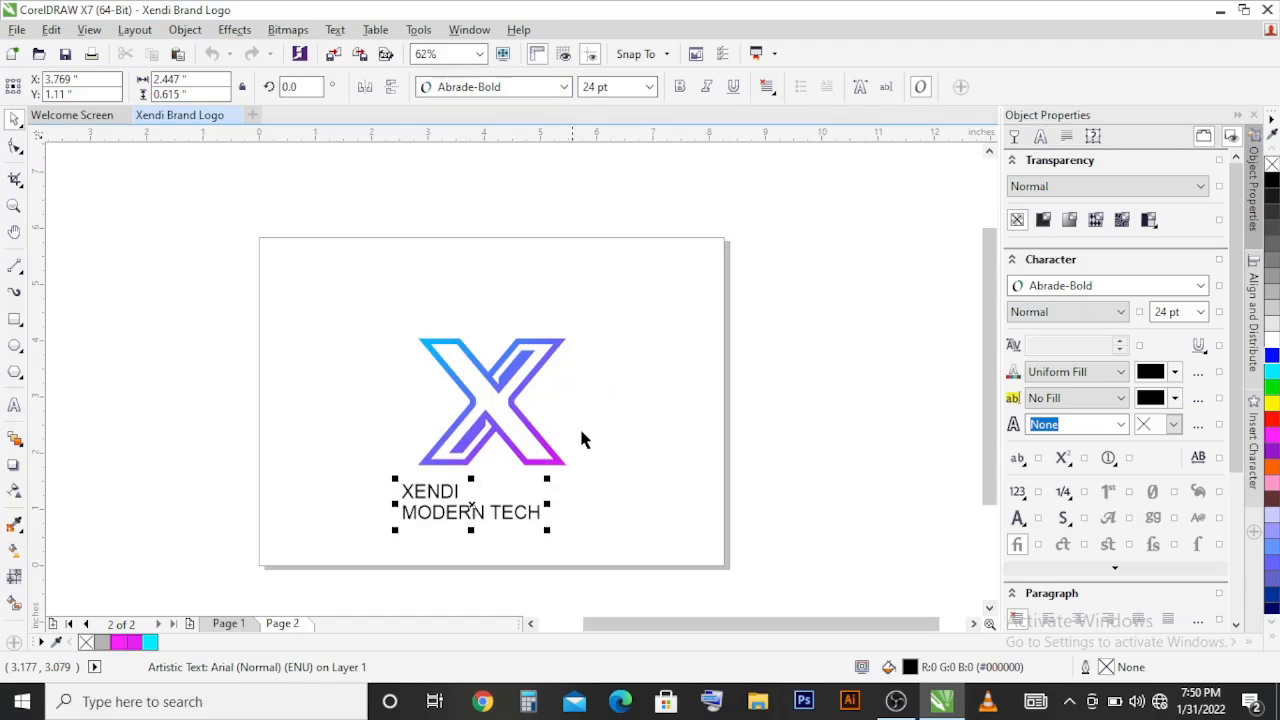
Step: Break the text apart into separate lines and enlarge XENDI to about 68.6 pt
key(ctrl+k)
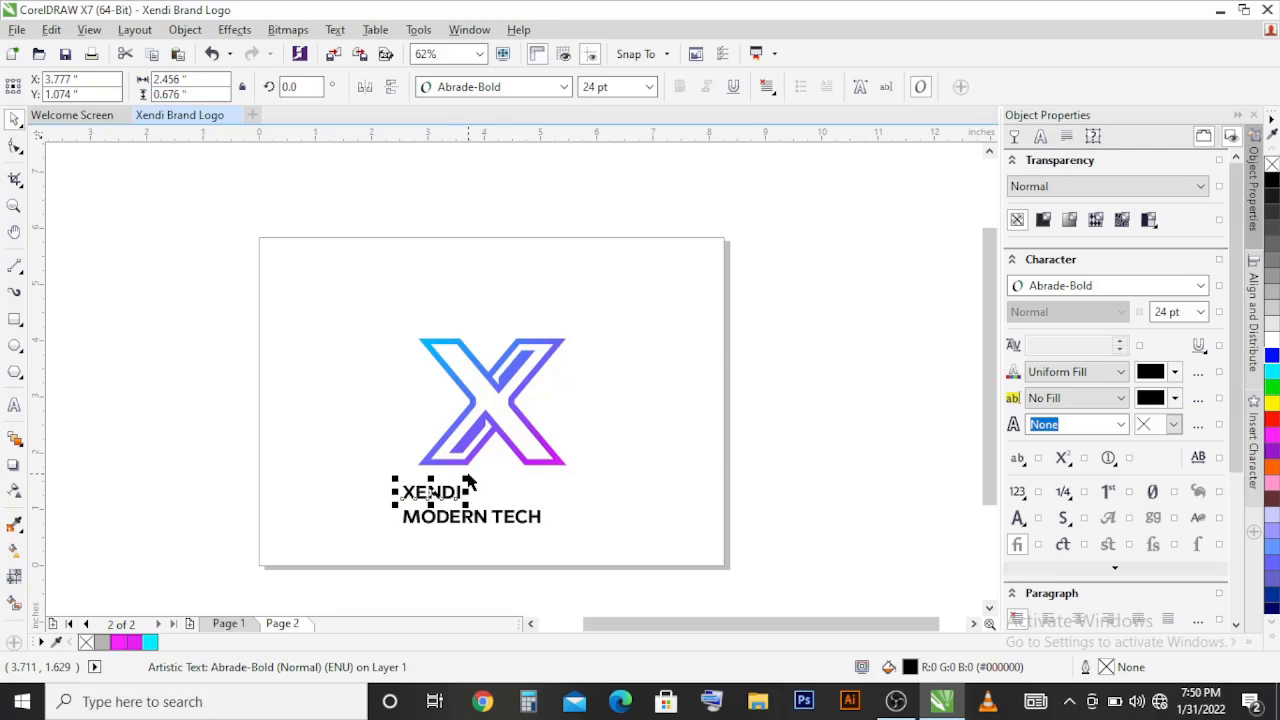
drag(468, 477, 607, 458)
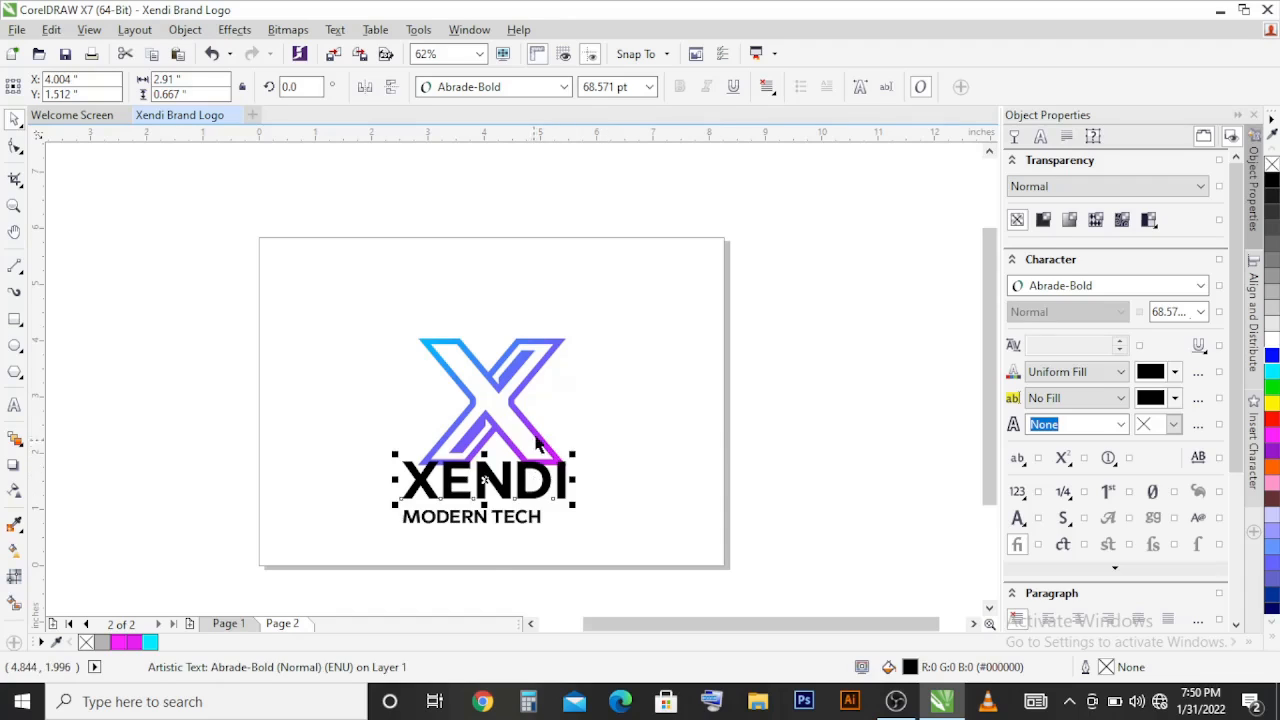
Step: Set the font of the MODERN TECH line to Abrade-Book
click(512, 530)
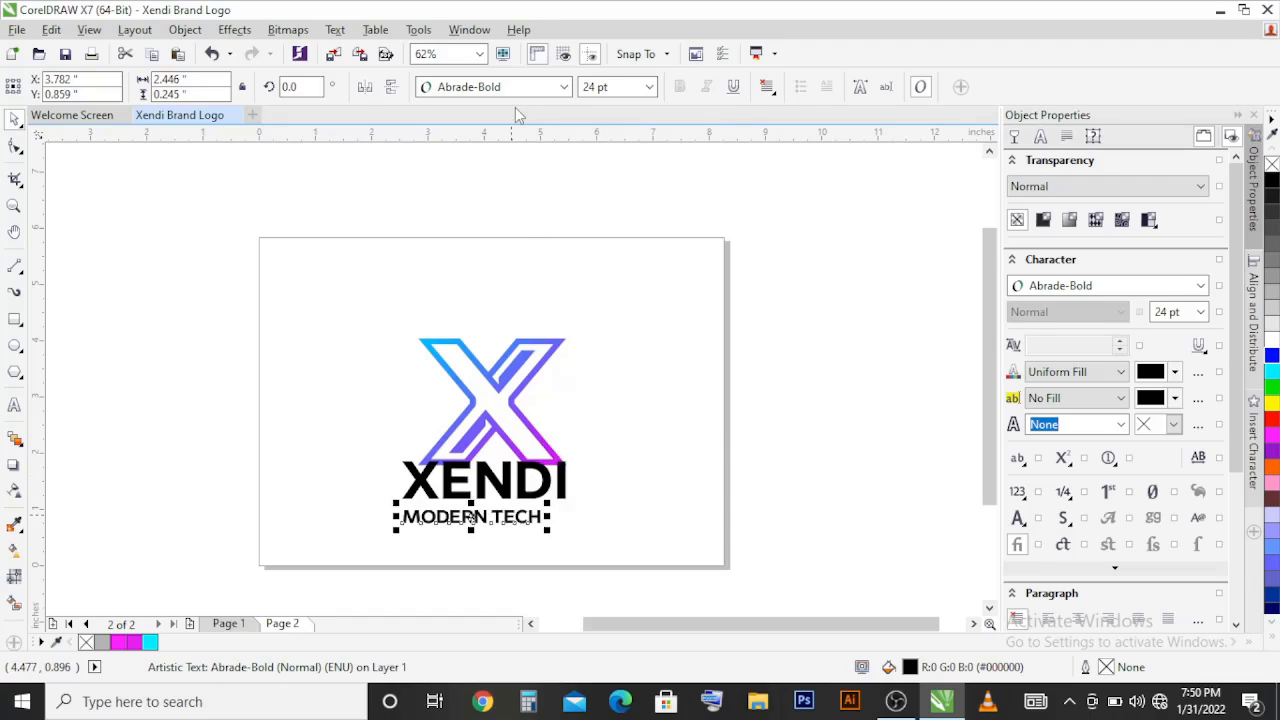
click(517, 88)
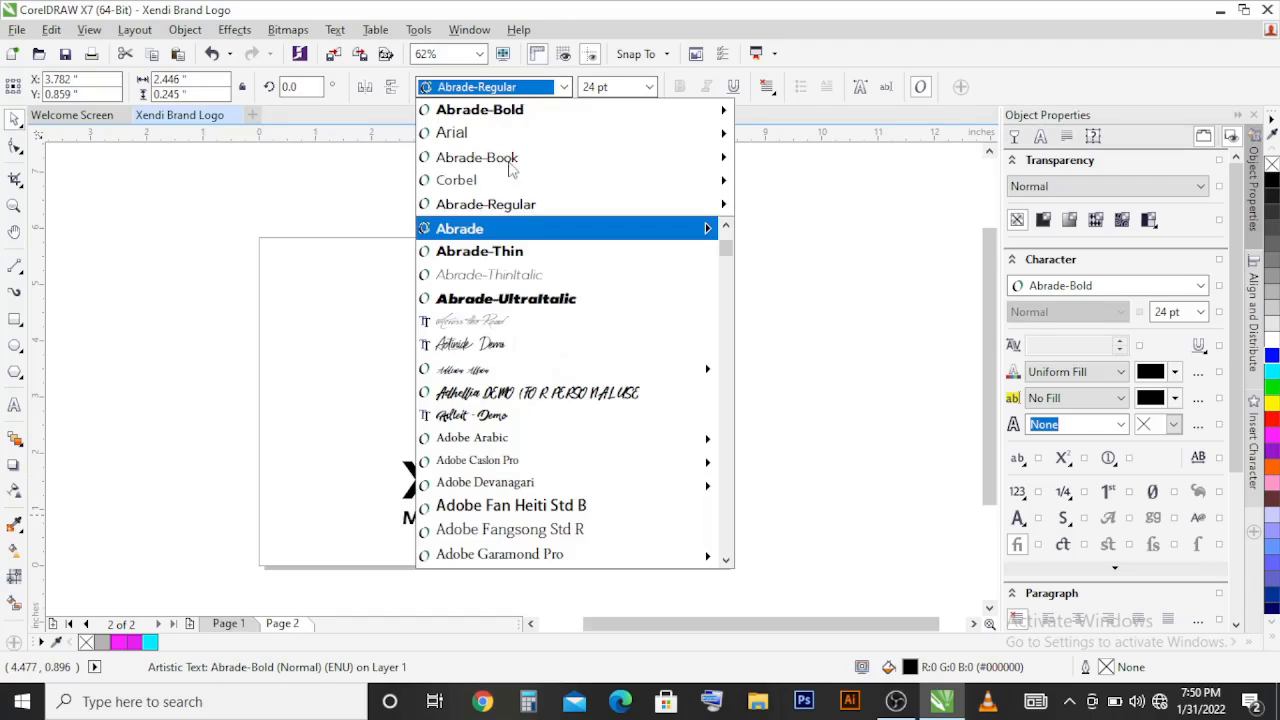
click(511, 158)
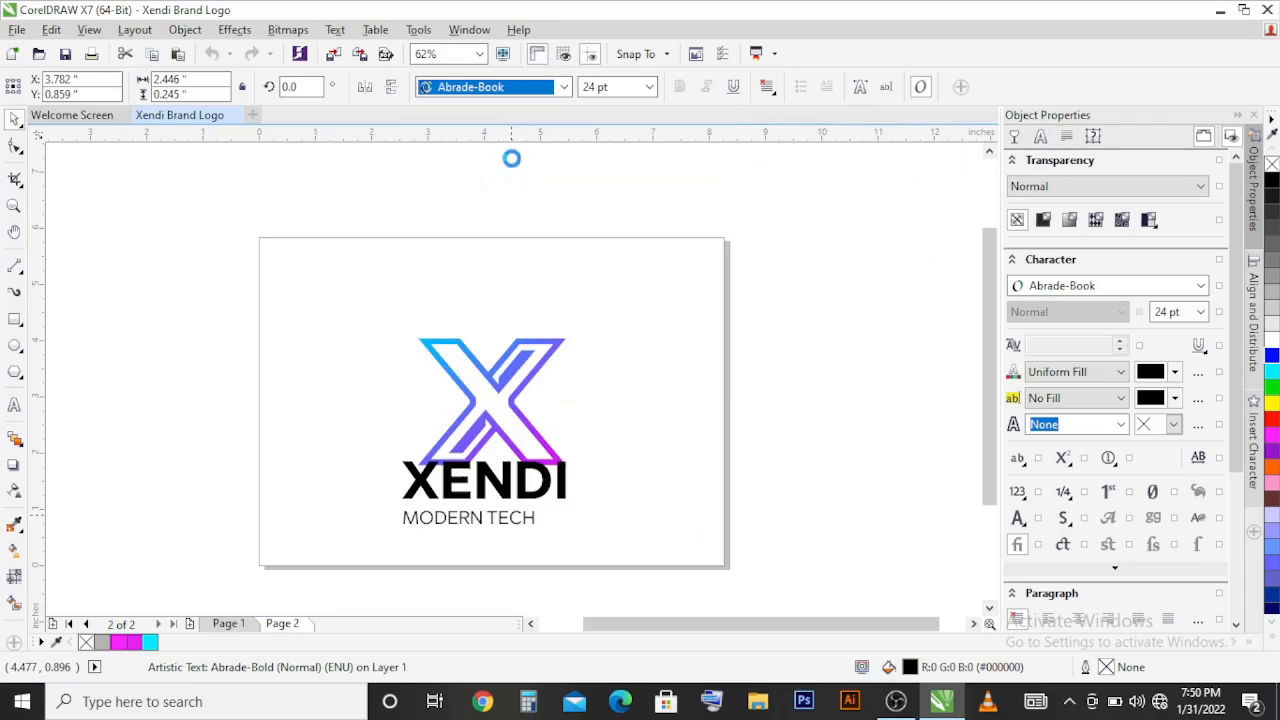
Step: Centre MODERN TECH horizontally under XENDI, and centre both text lines horizontally on the X symbol
shift+click(513, 497)
key(c)
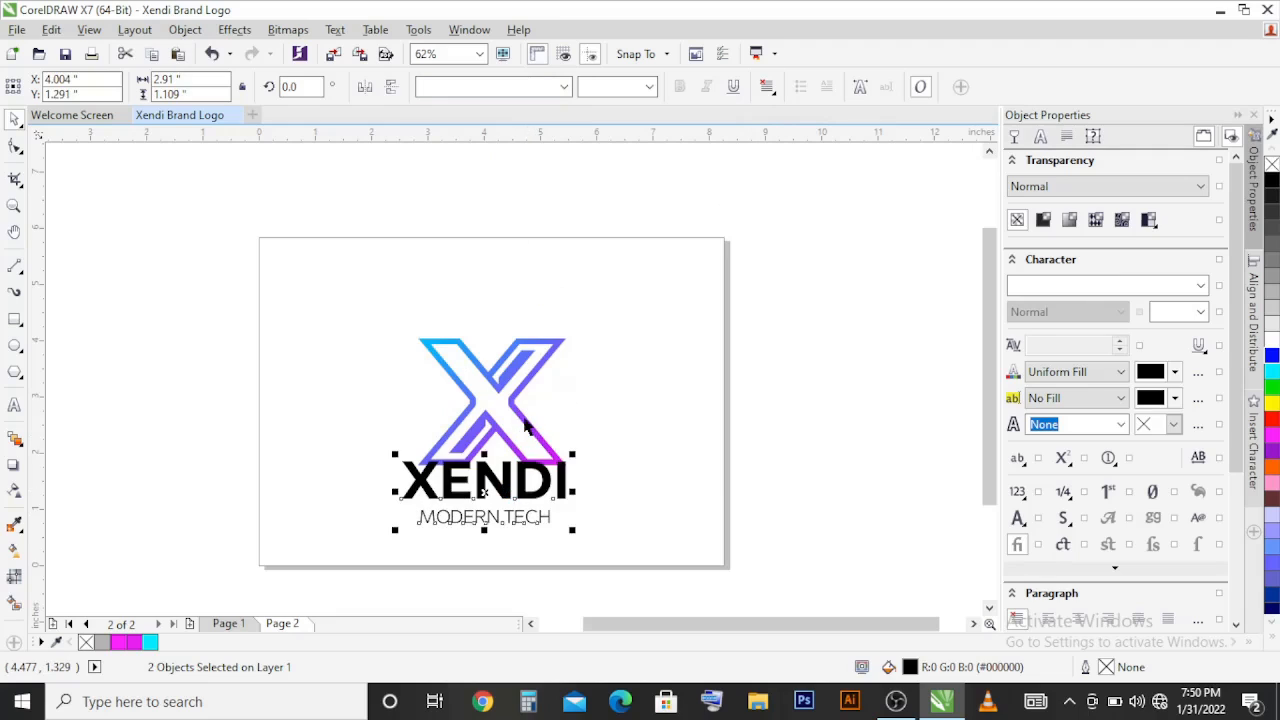
shift+click(527, 425)
shift+click(525, 421)
key(c)
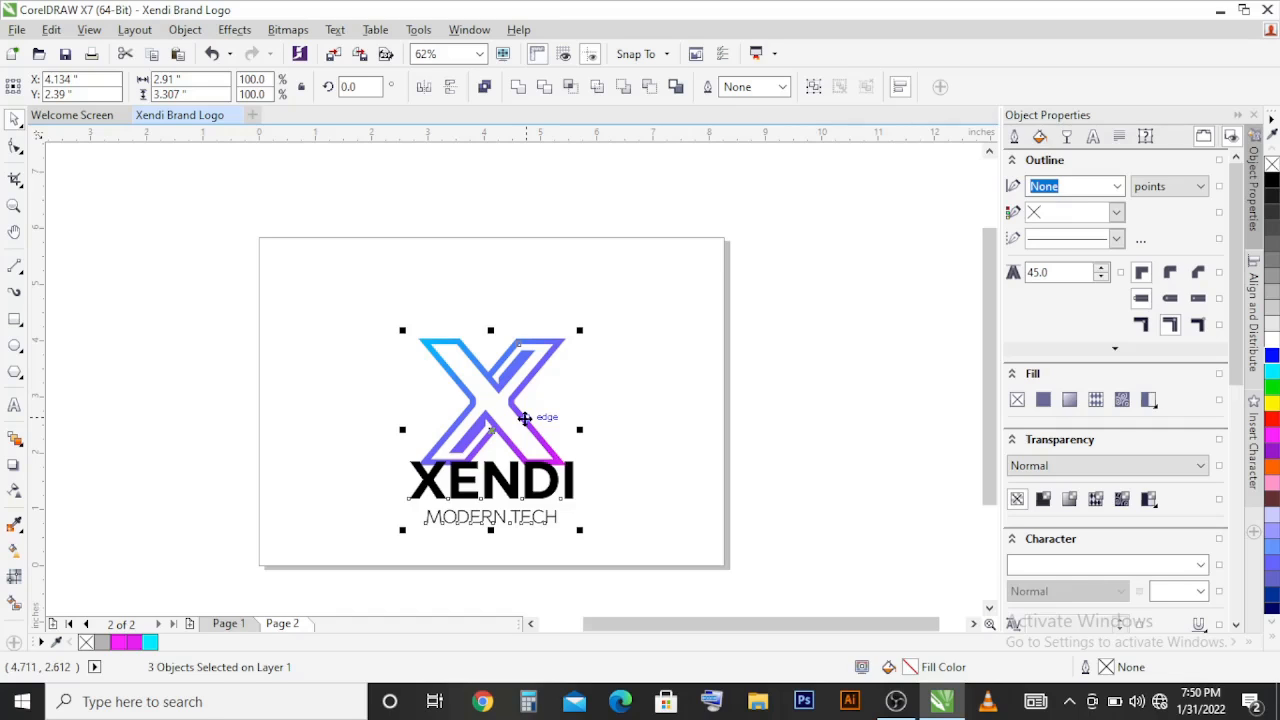
Step: Move the X symbol and both text lines together about 0.67 inches up the page, then deselect them
drag(525, 418, 522, 378)
key(p)
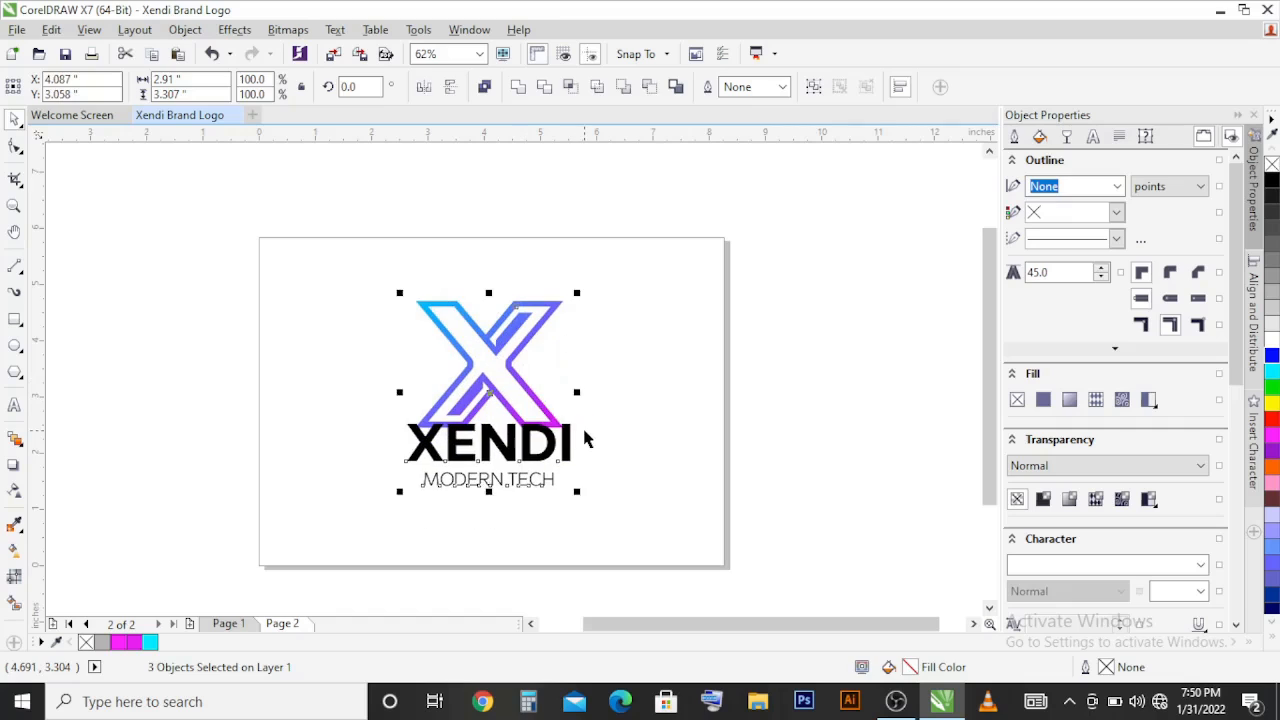
key(Escape)
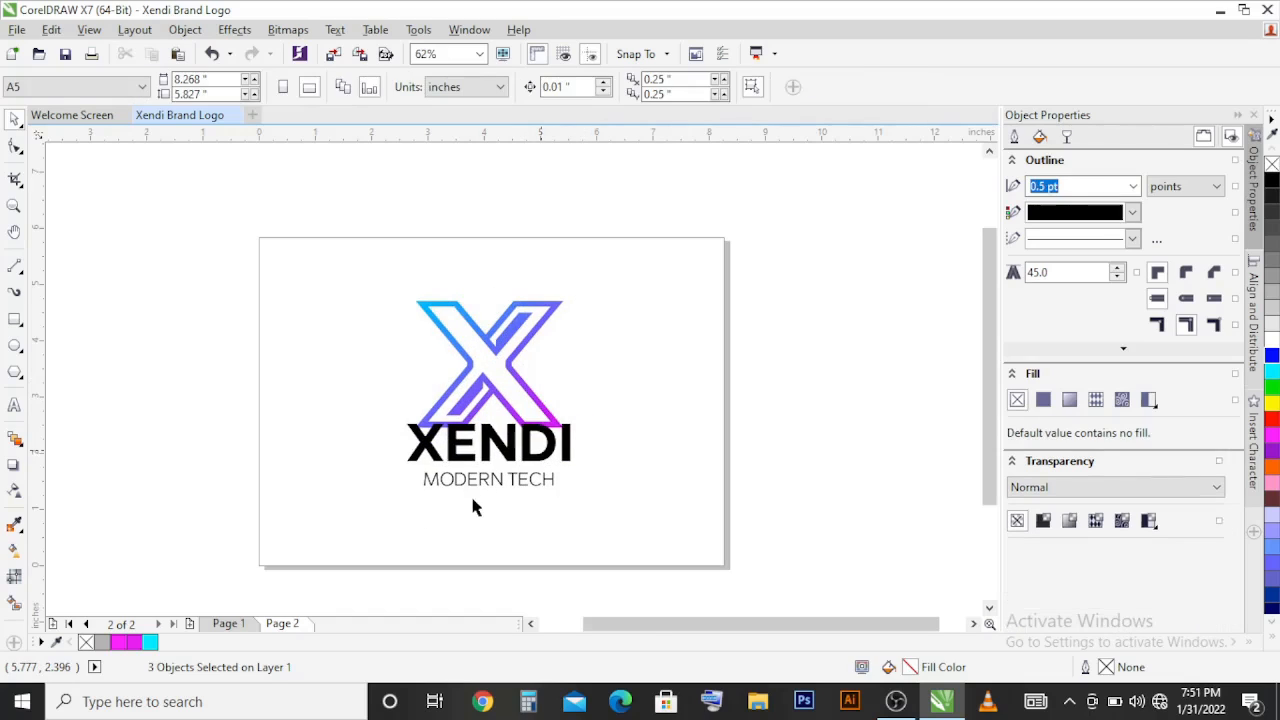
Step: Lower both text lines to leave a gap beneath the X, and activate the Shape tool on MODERN TECH
scroll(471, 508, up, 1)
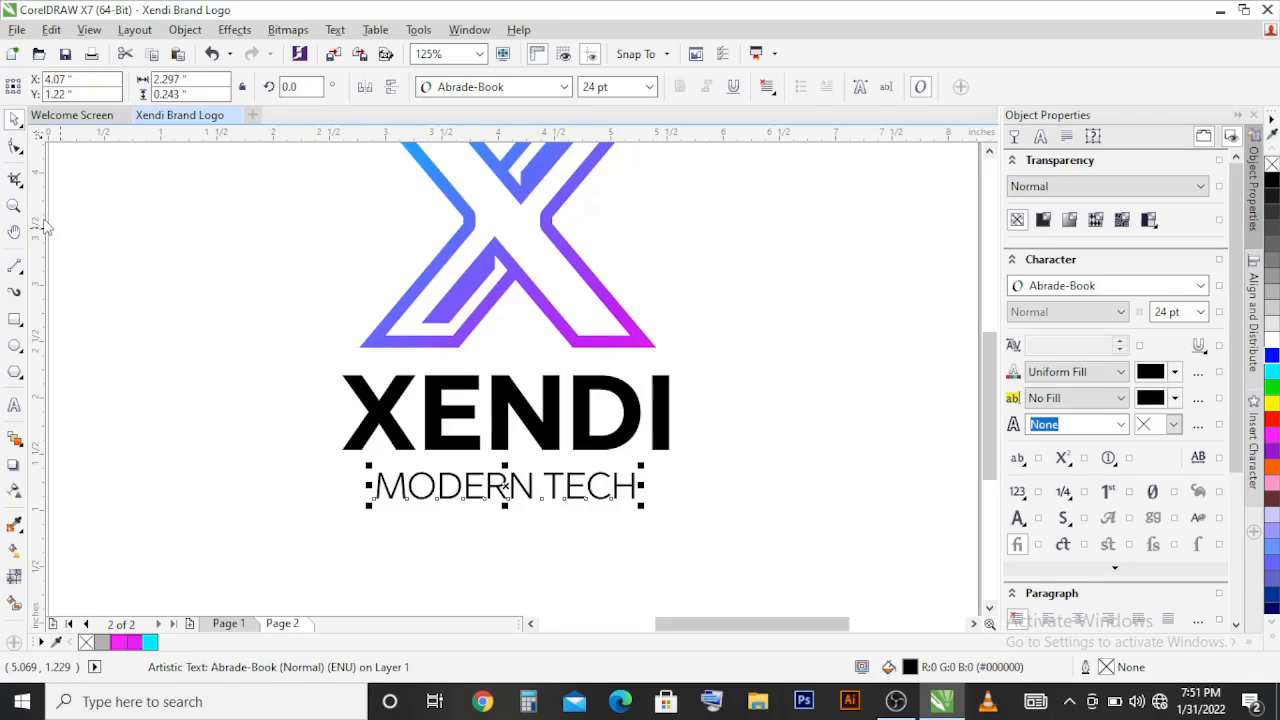
click(15, 146)
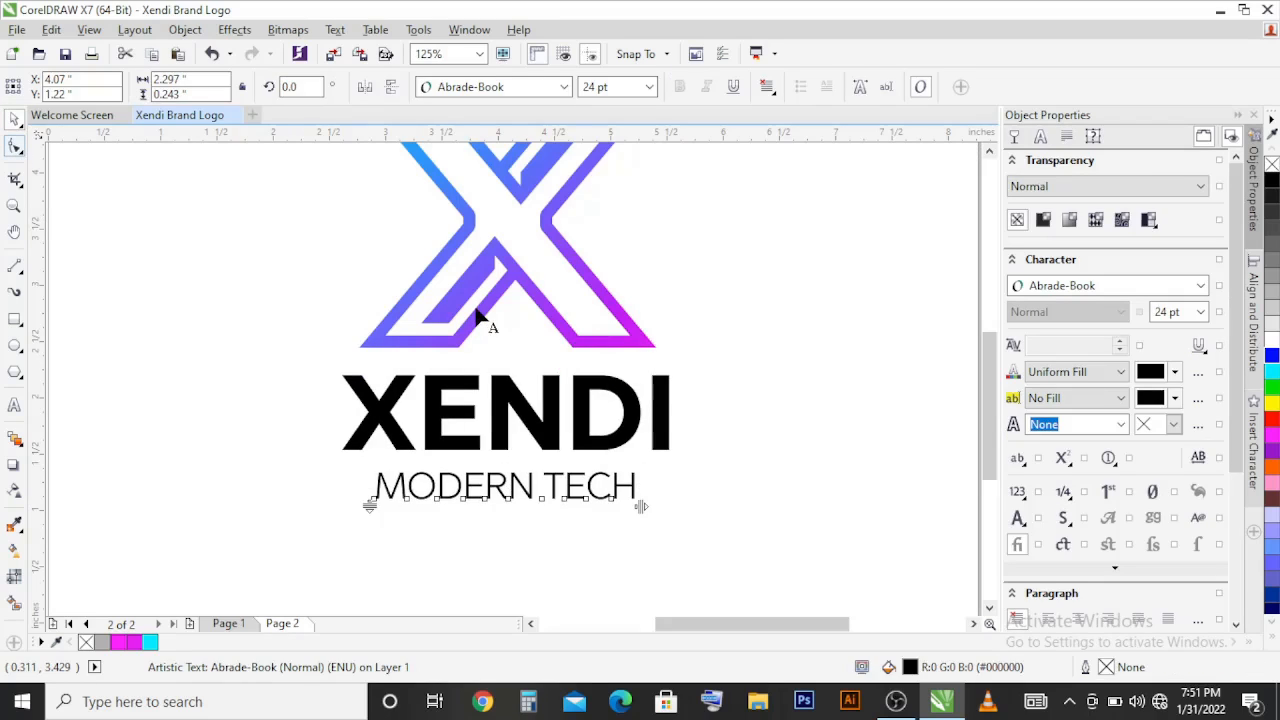